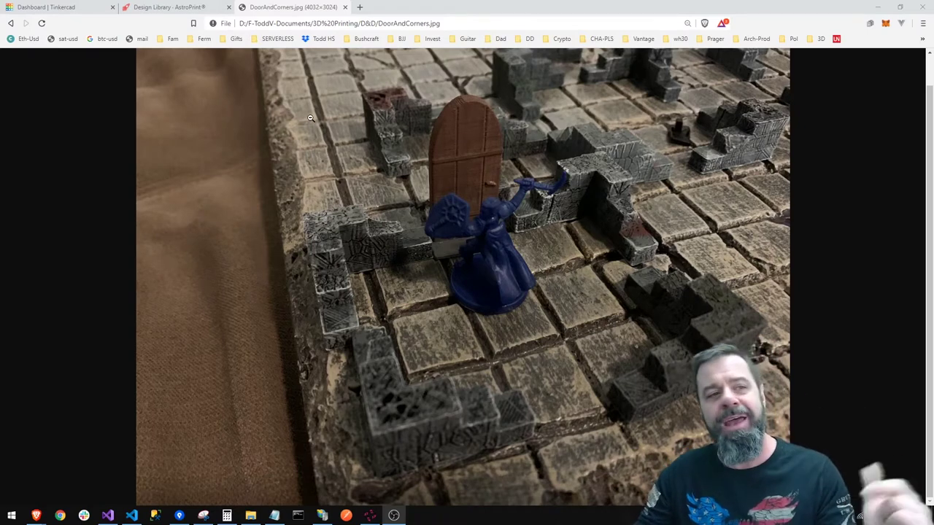
Switch from the dungeon door photo to the Tinkercad dashboard tab
left_click(13, 4)
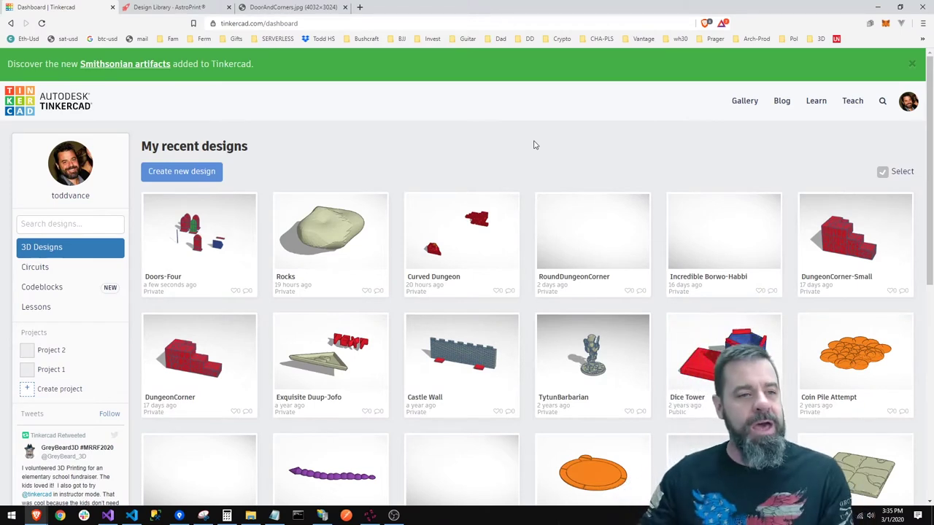
Create a new blank design and place a red Box from Basic Shapes on the workplane
left_click(198, 173)
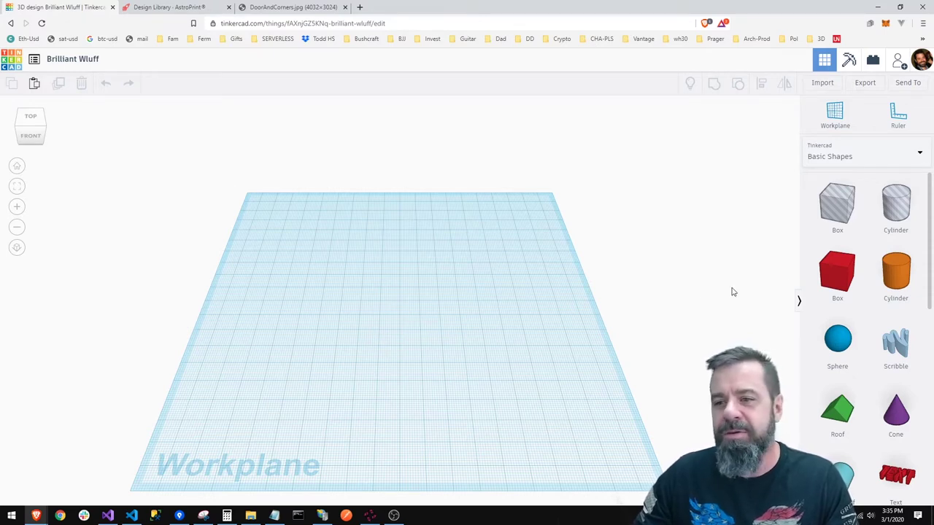
left_click_drag(810, 297, 364, 241)
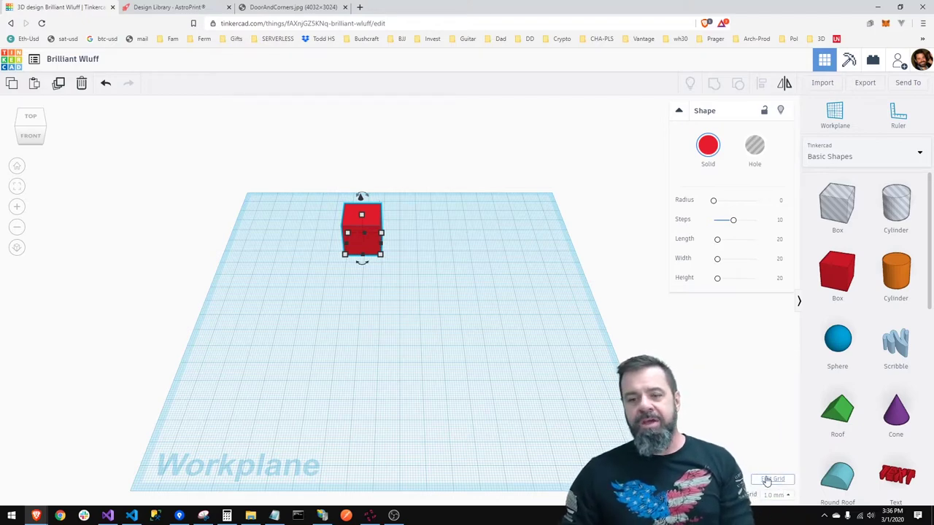
Switch the grid units to inches and choose a finer snap grid increment
left_click(778, 479)
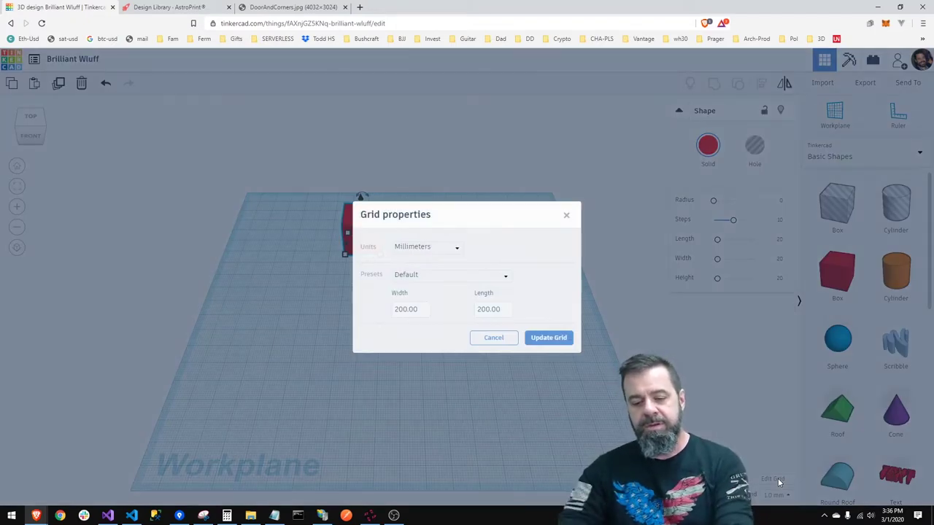
left_click(421, 249)
left_click(424, 278)
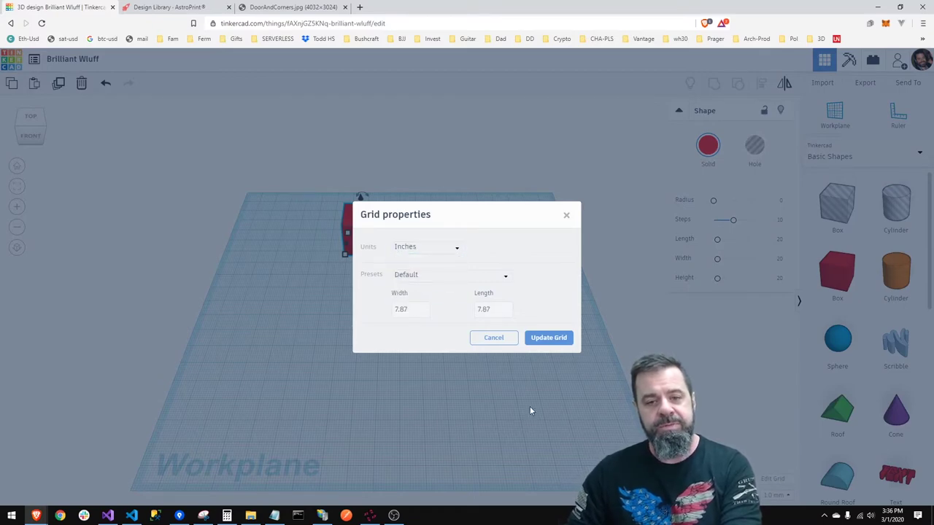
left_click(549, 338)
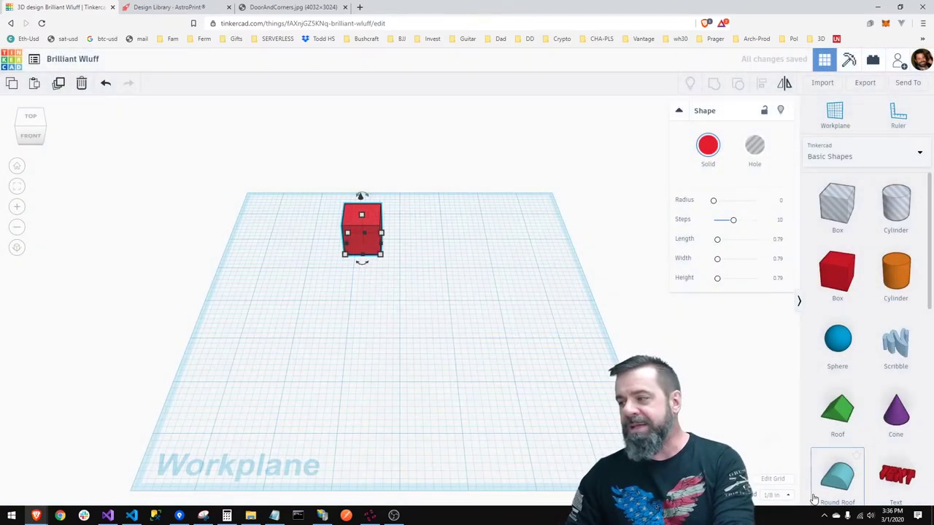
left_click(776, 495)
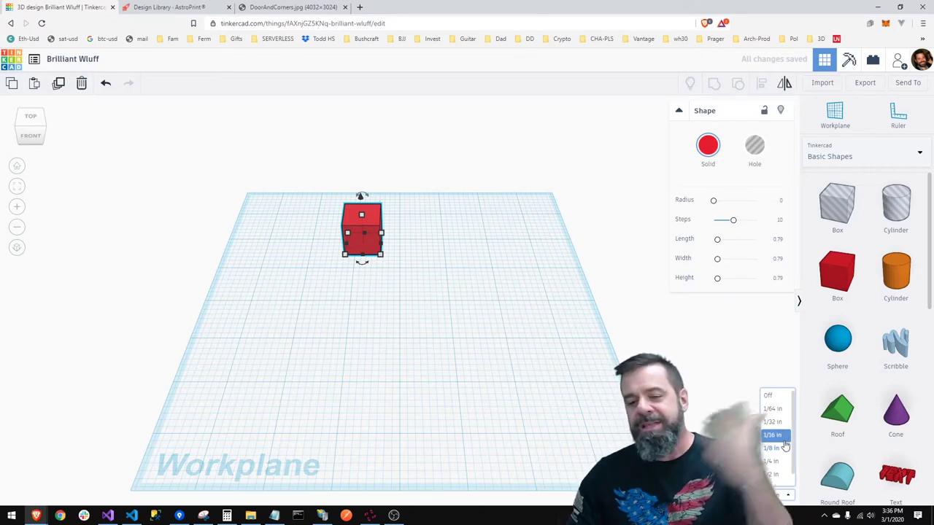
left_click(782, 410)
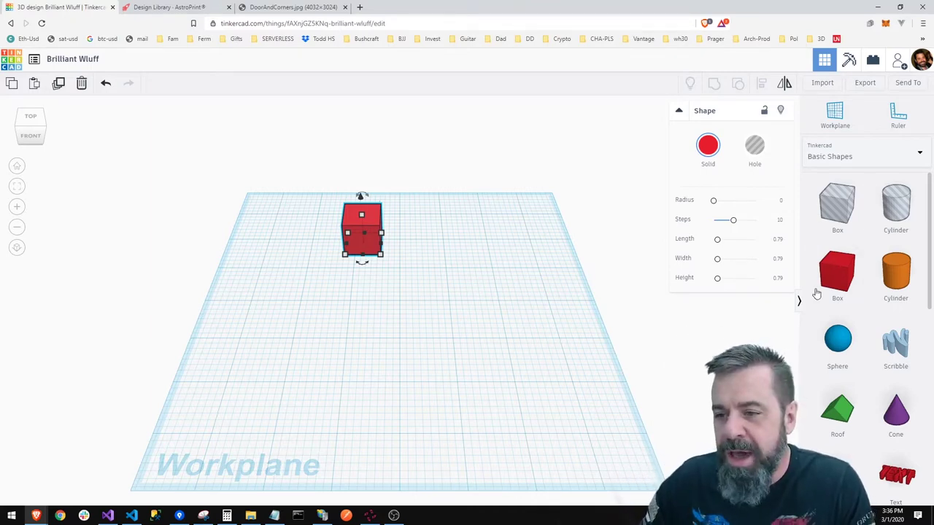
Center the 0.79-inch red box on the workplane and drop it flat with D
left_click_drag(369, 230, 373, 361)
scroll(407, 417, "up", 3)
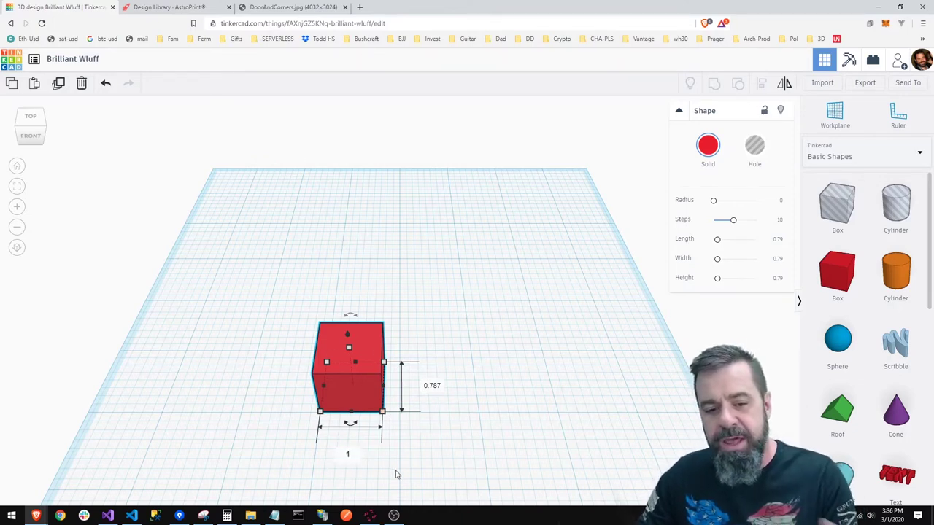
right_click_drag(588, 416, 412, 409)
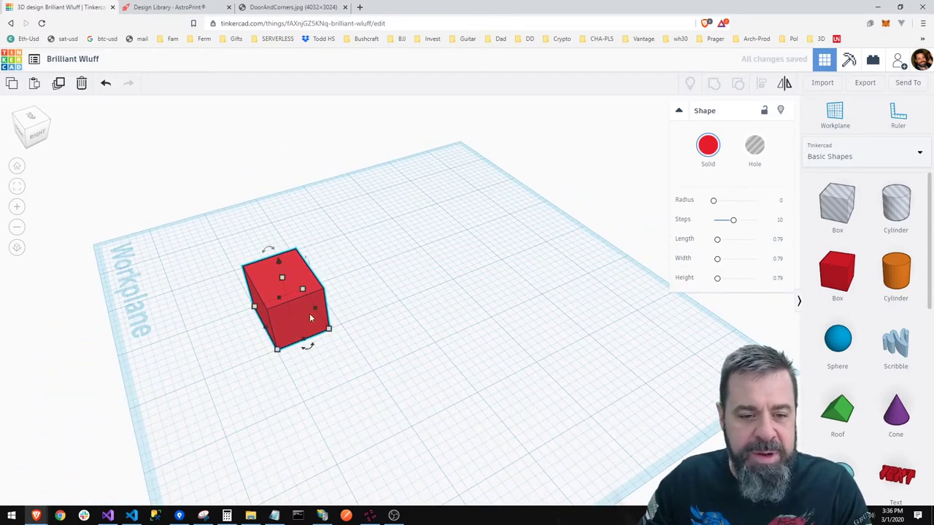
right_click_drag(382, 325, 507, 317)
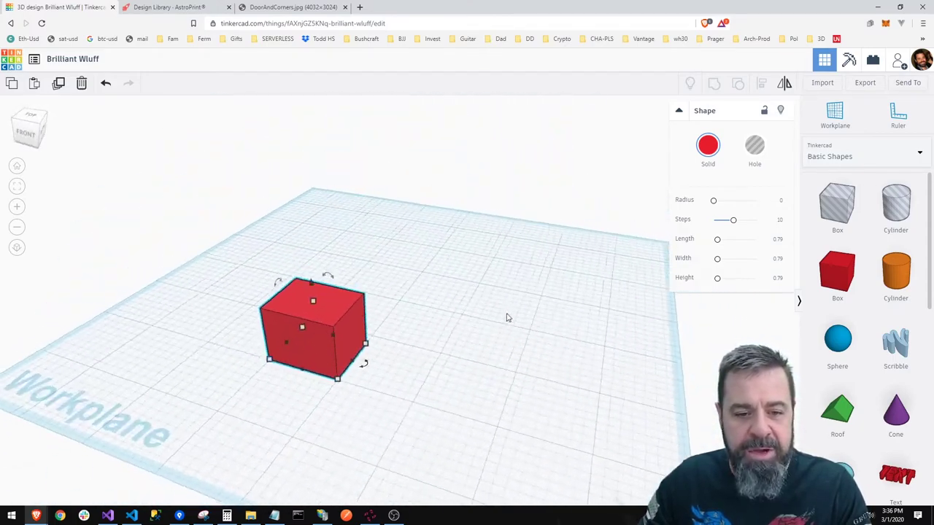
right_click_drag(444, 373, 497, 328)
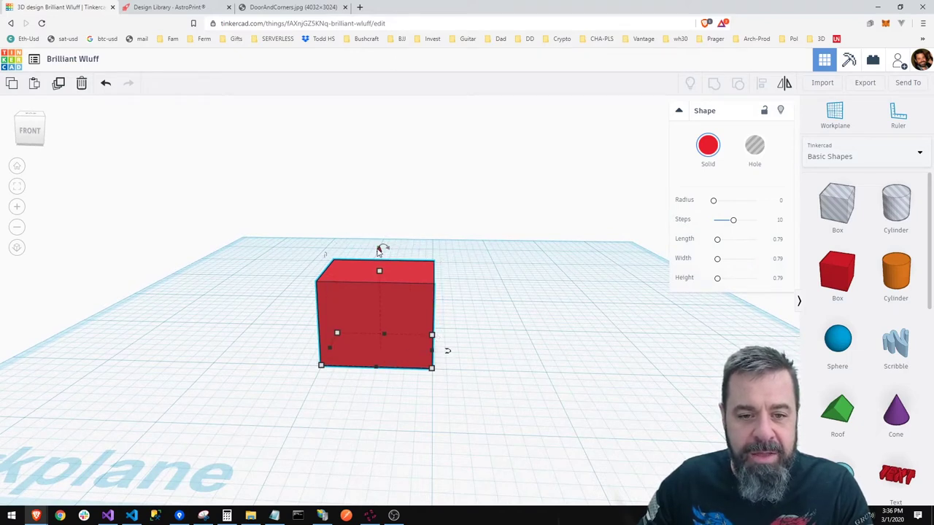
mouse_move(378, 252)
left_mouse_down()
mouse_move(378, 177)
mouse_move(380, 248)
left_mouse_up()
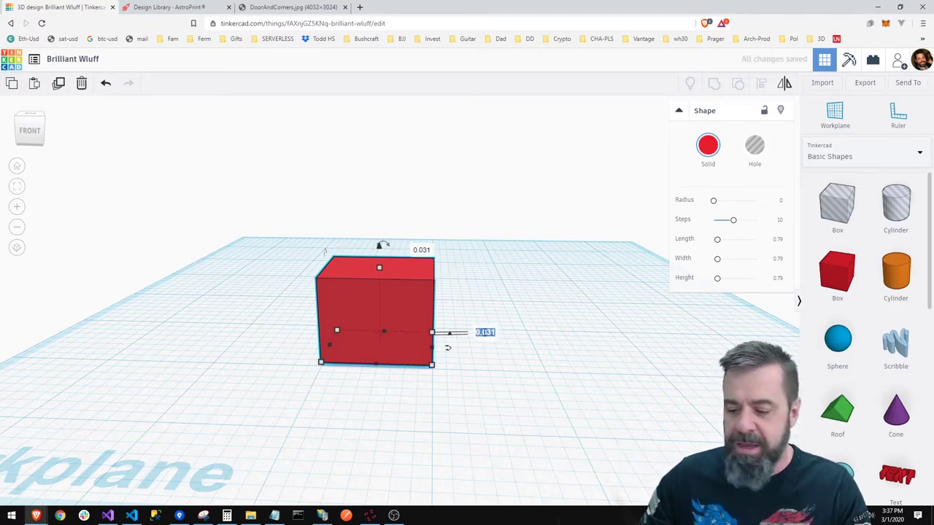
key("d")
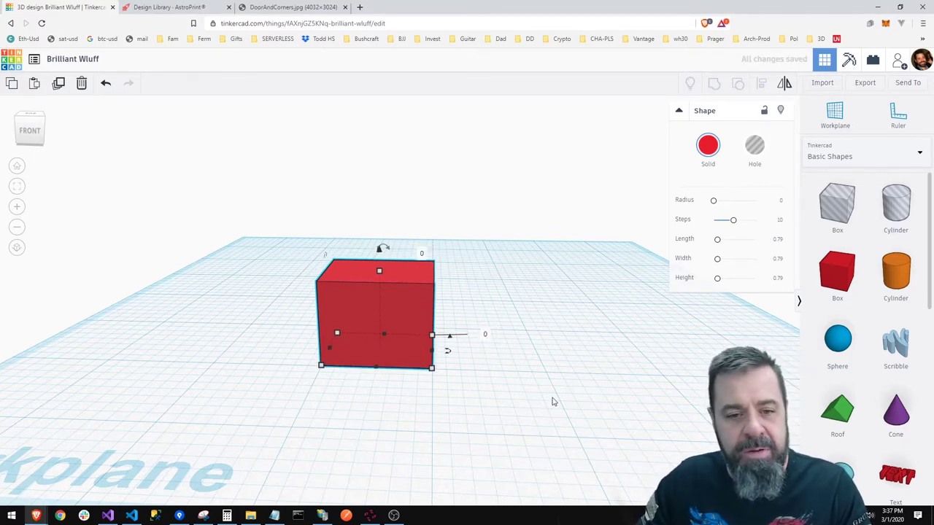
left_click(552, 401)
right_click_drag(533, 394, 391, 409)
left_click(299, 308)
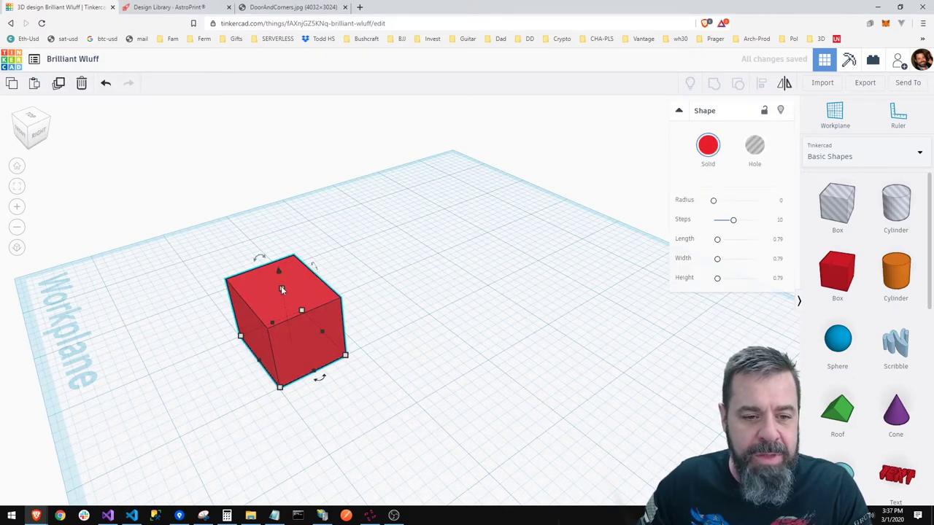
Flatten the red box to a height of 0.02 inches
right_click_drag(178, 329, 377, 277)
left_click_drag(376, 282, 372, 357)
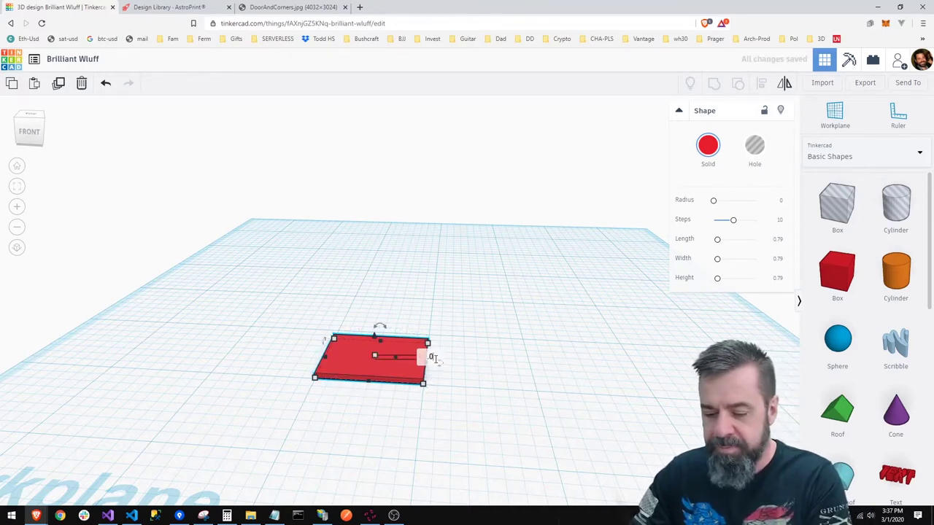
type("02")
key("Return")
left_click(159, 373)
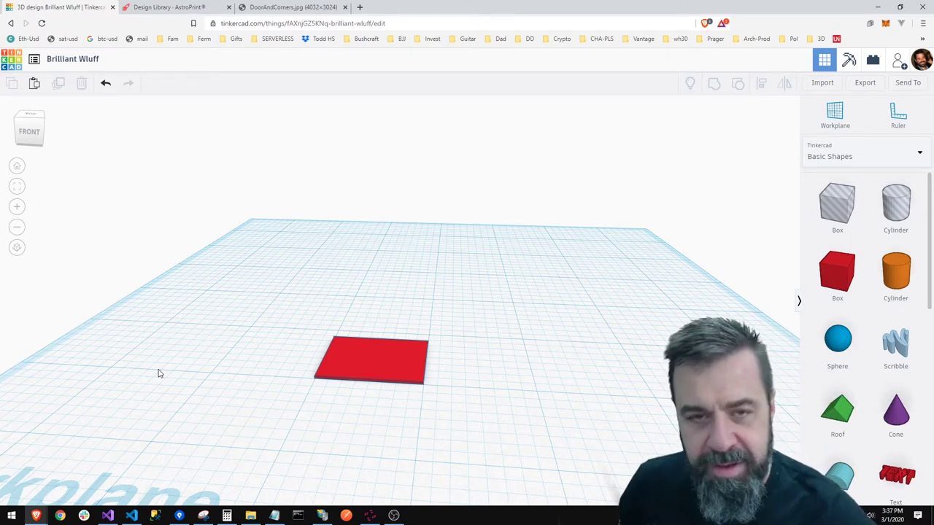
Set the slab's footprint to 0.95 by 0.5 inches
right_click_drag(492, 402, 407, 400)
left_click(378, 384)
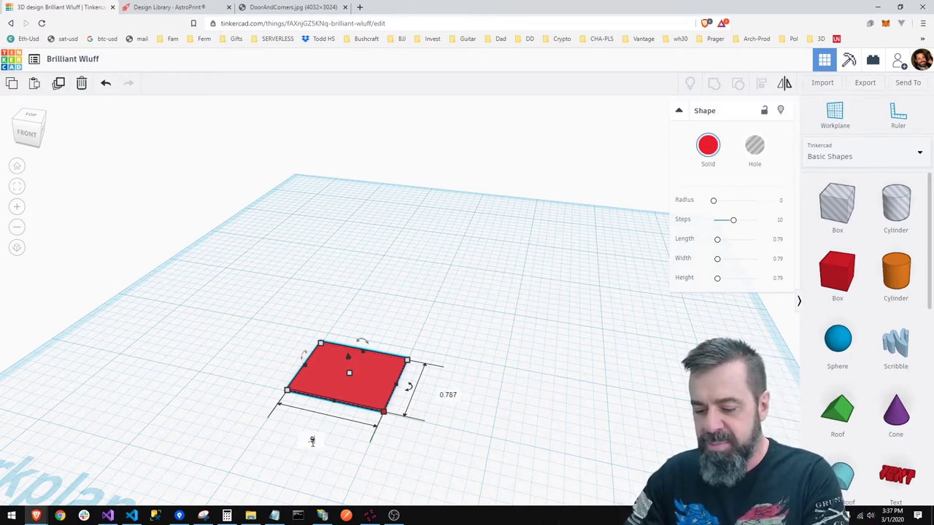
key("Return")
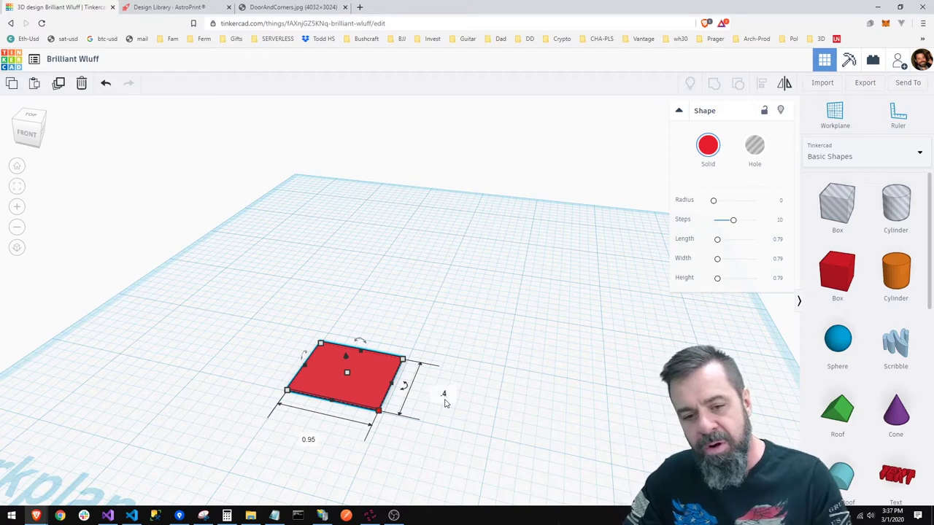
type("5")
key("Return")
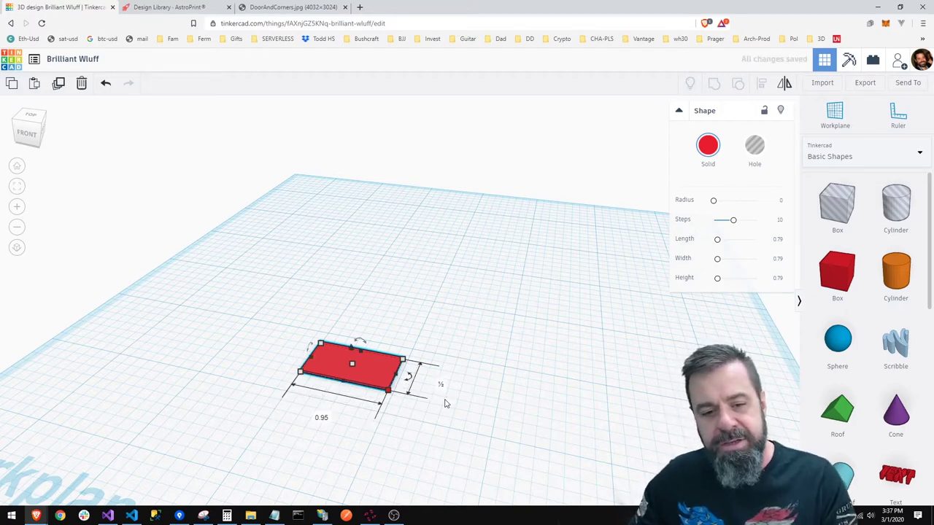
left_click(525, 408)
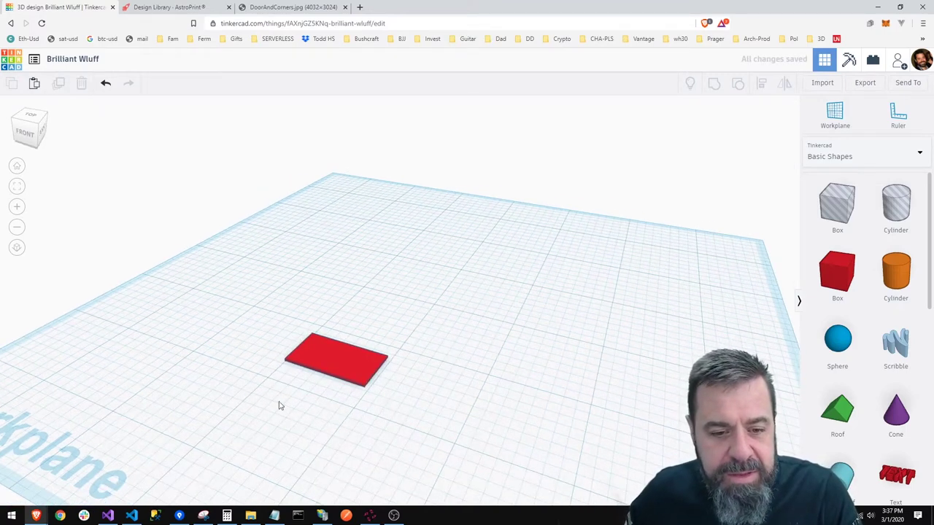
Reposition the slab down-left on the workplane and add a second red box beside it
right_click_drag(276, 402, 286, 403)
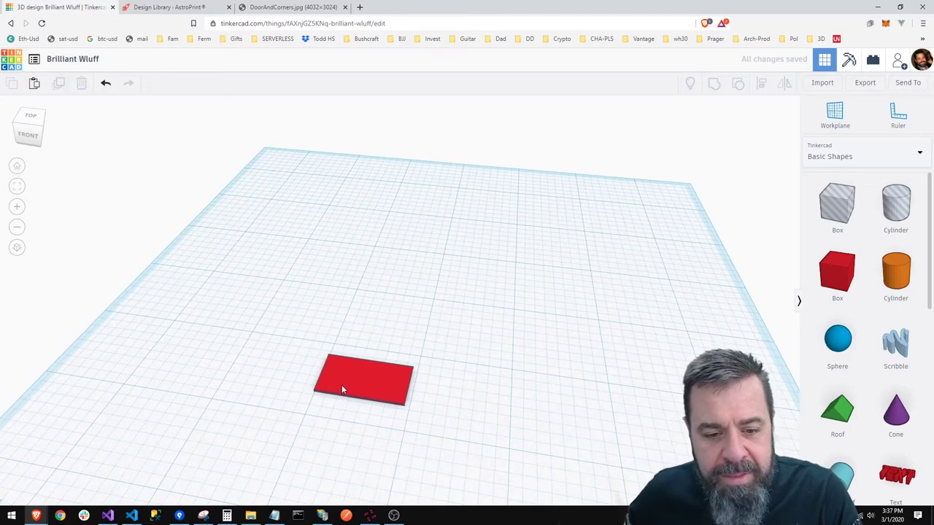
left_click_drag(342, 387, 334, 407)
right_click_drag(202, 396, 440, 381)
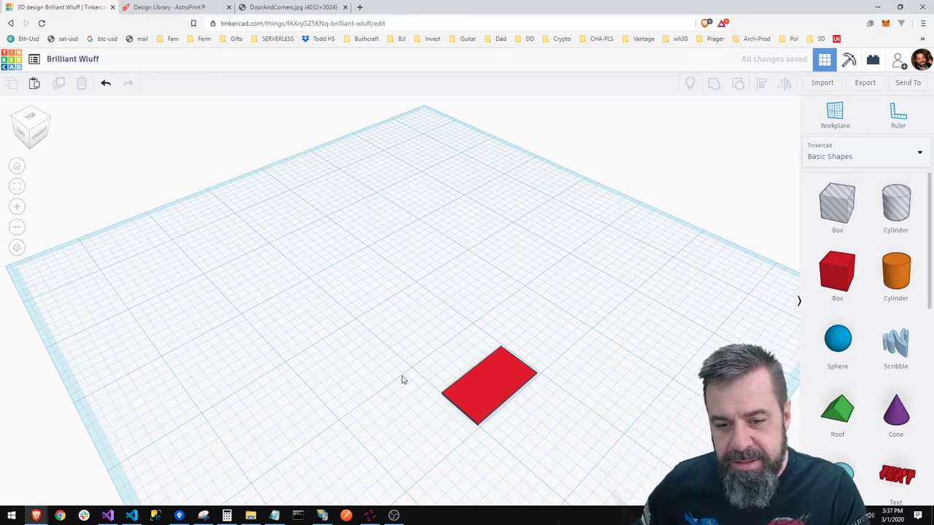
left_click(524, 383)
key("Right")
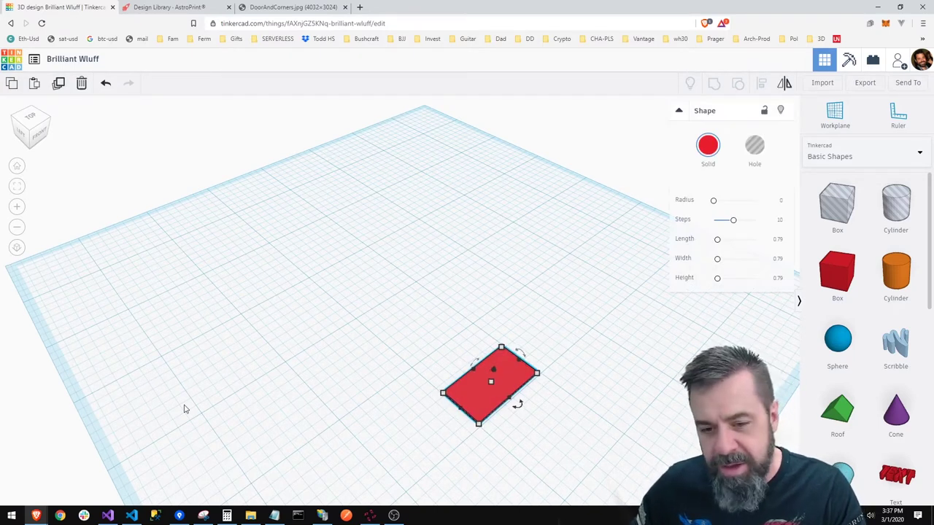
key("Left")
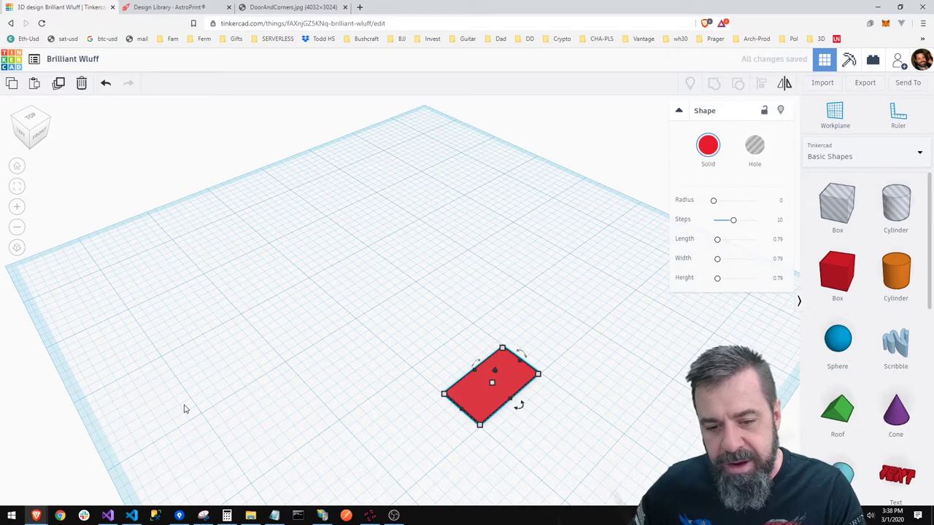
right_click_drag(134, 402, 146, 358)
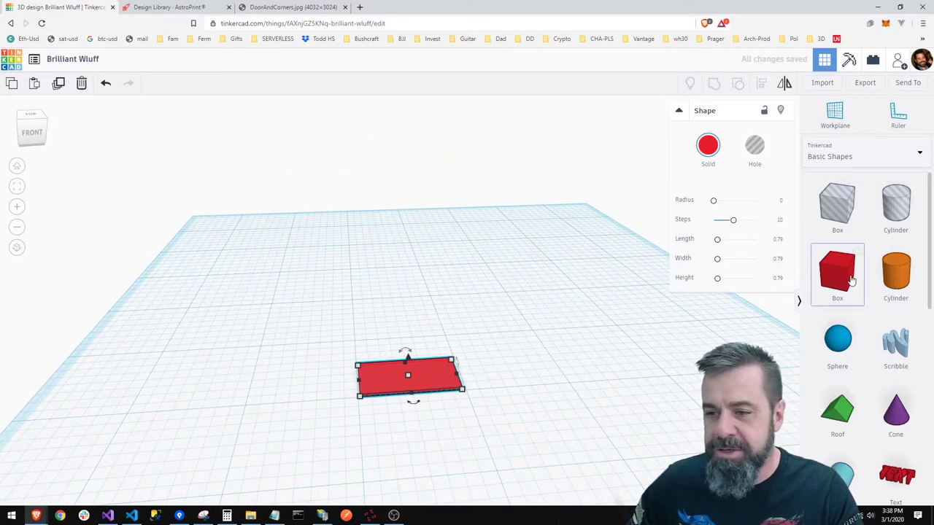
left_click_drag(849, 281, 531, 288)
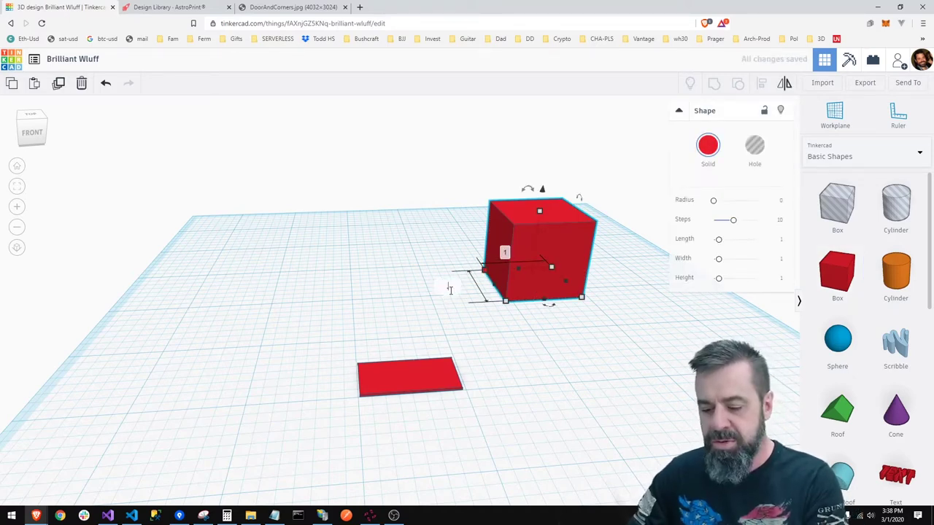
Make the new box 0.2 thick and 0.8 long, then stand it on the slab
type("0.2")
key("Return")
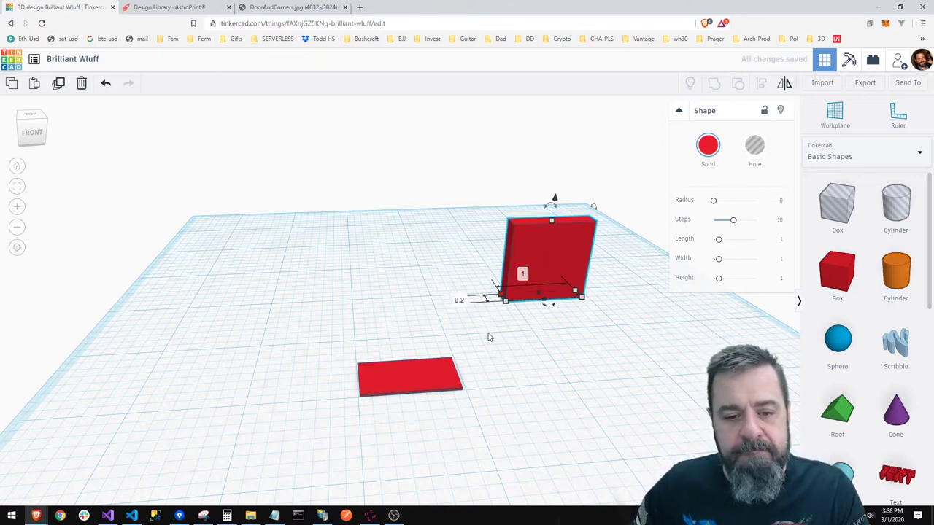
left_click(259, 401)
left_click(556, 270)
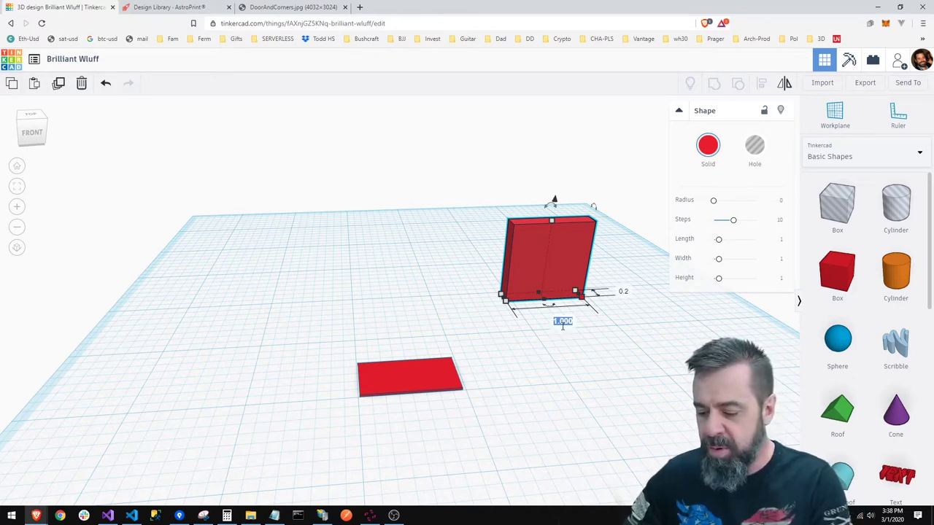
type("0.8")
key("Return")
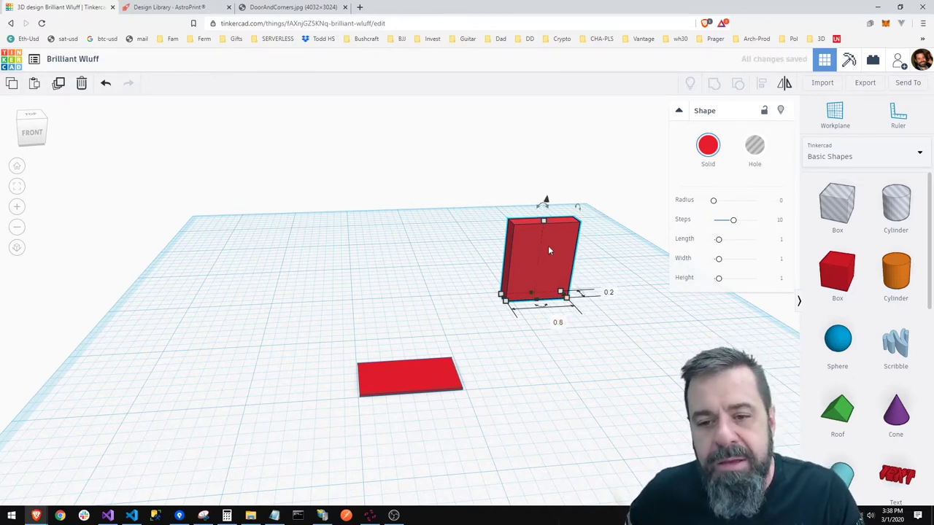
left_click_drag(550, 250, 415, 316)
right_click_drag(179, 323, 292, 384)
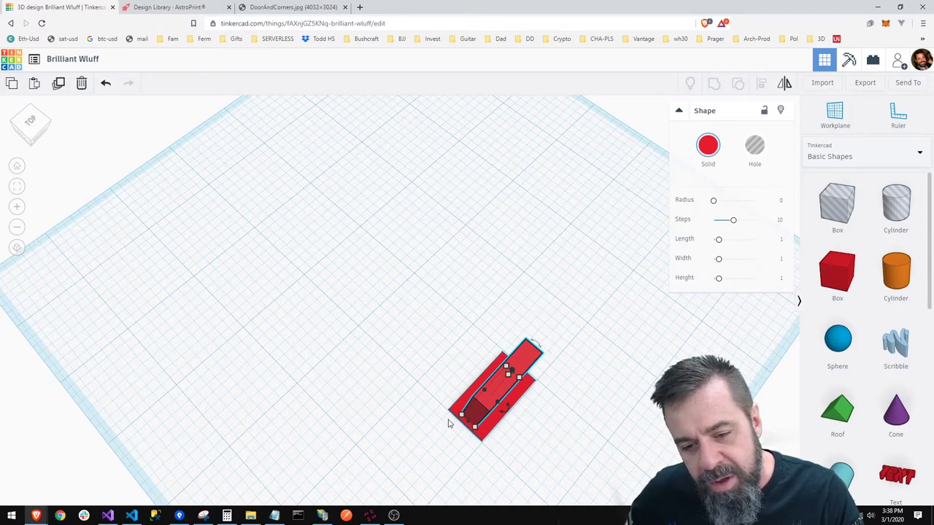
right_click_drag(428, 434, 240, 397)
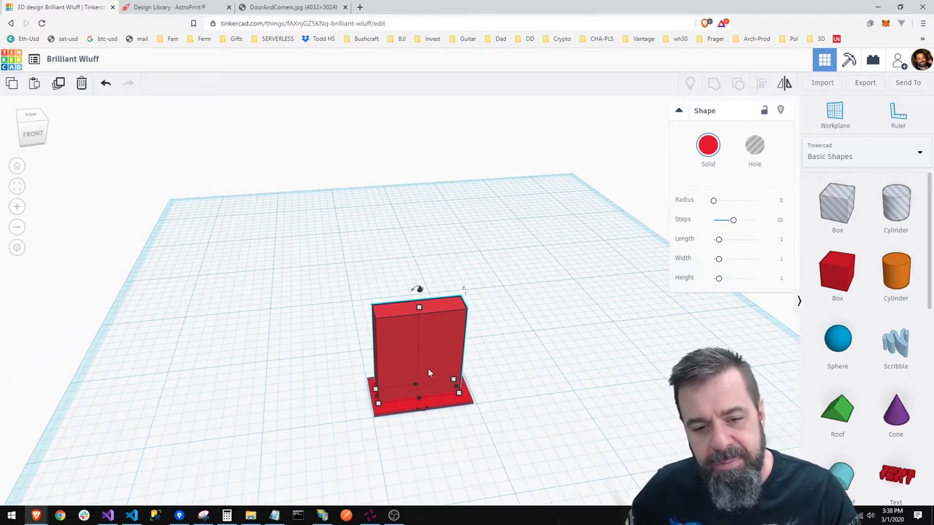
Change the upright box's thickness from 0.2 to 0.18
mouse_move(378, 406)
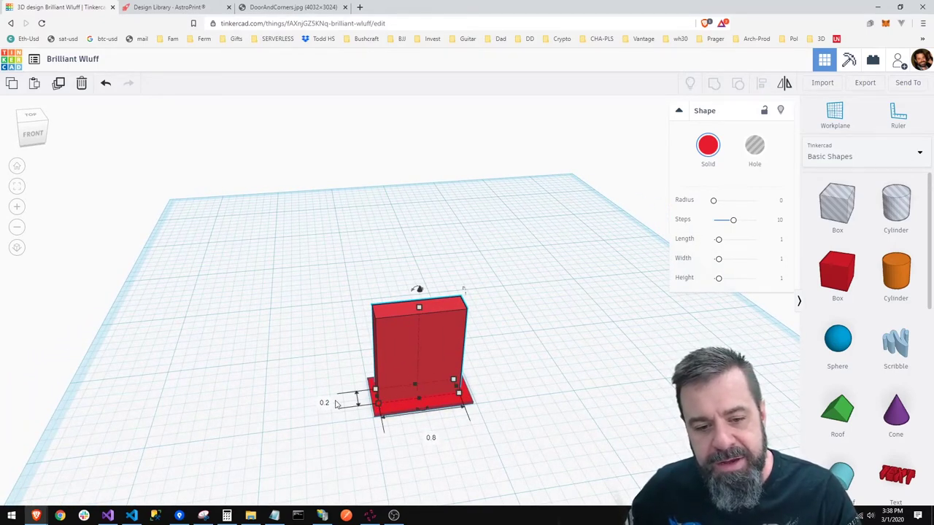
left_click(325, 402)
key("BackSpace")
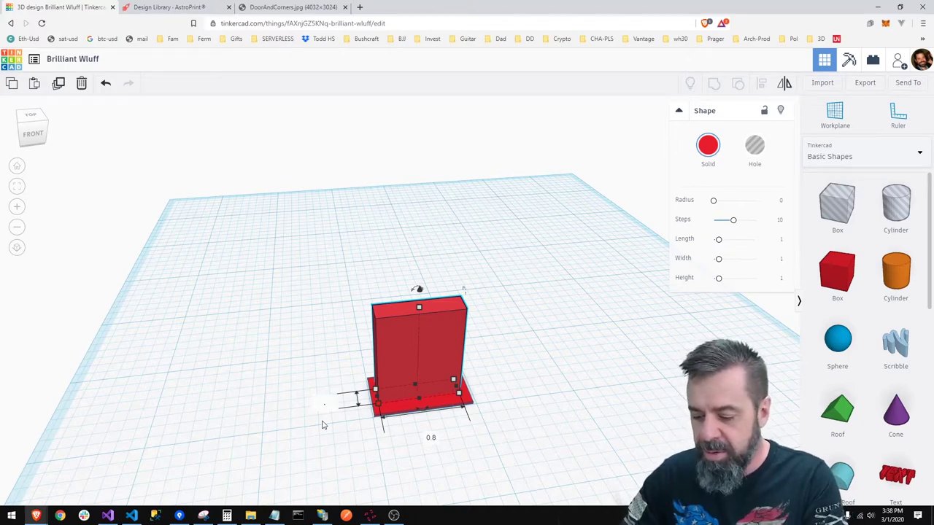
type(".18")
key("Return")
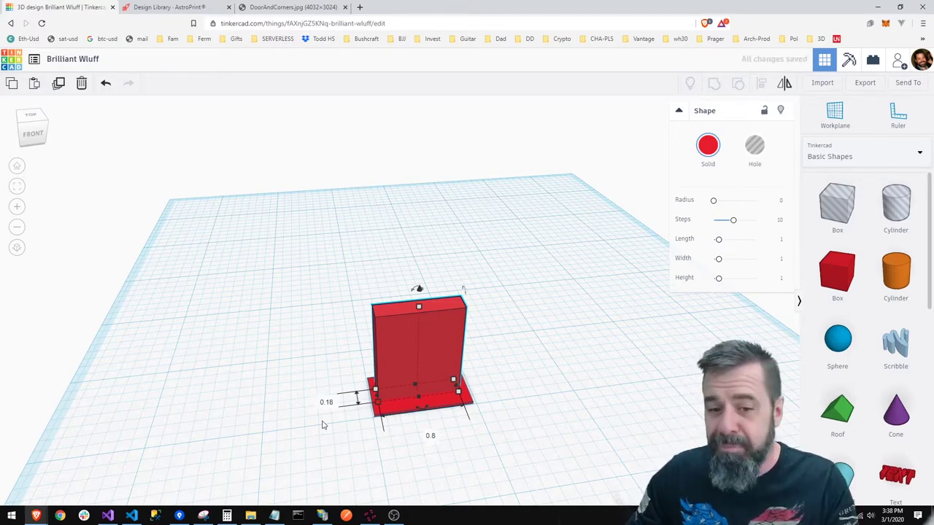
Nudge the upright box sideways on the slab and reselect it from a front view
left_click(253, 395)
right_click_drag(252, 373, 379, 400)
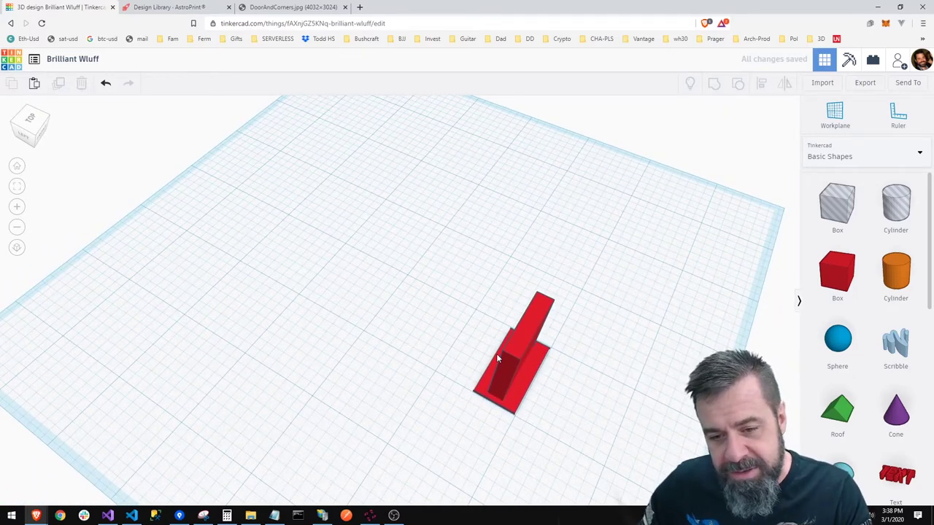
left_click(506, 372)
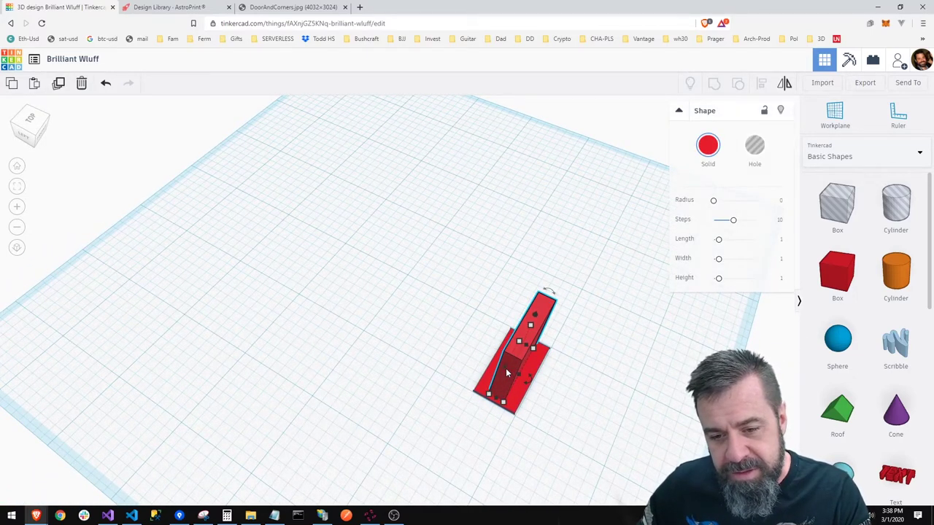
key("Right")
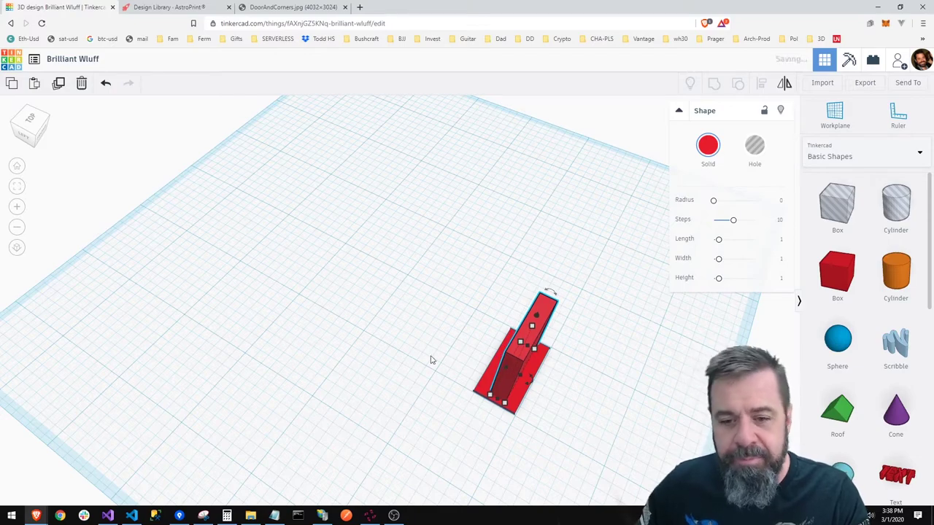
left_click(607, 448)
right_click_drag(606, 448, 429, 413)
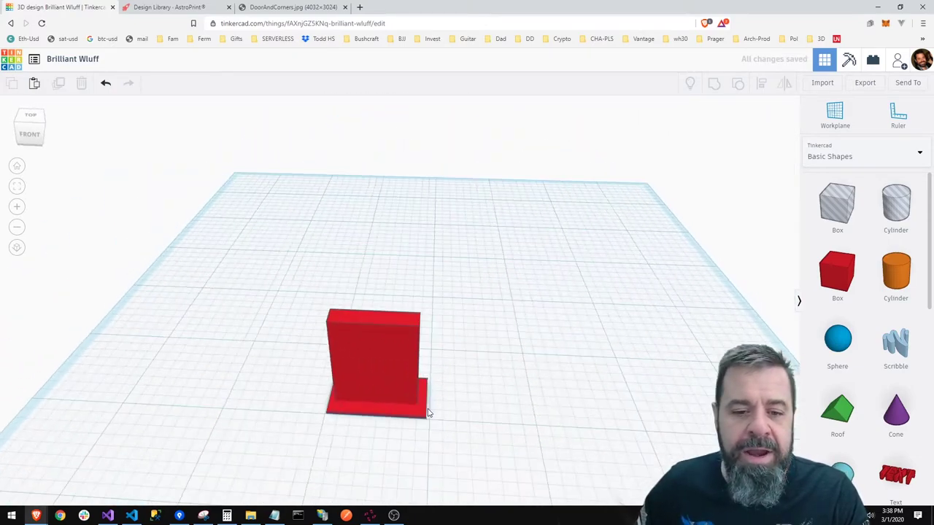
left_click(384, 367)
left_click(250, 377)
right_click_drag(202, 394, 225, 381)
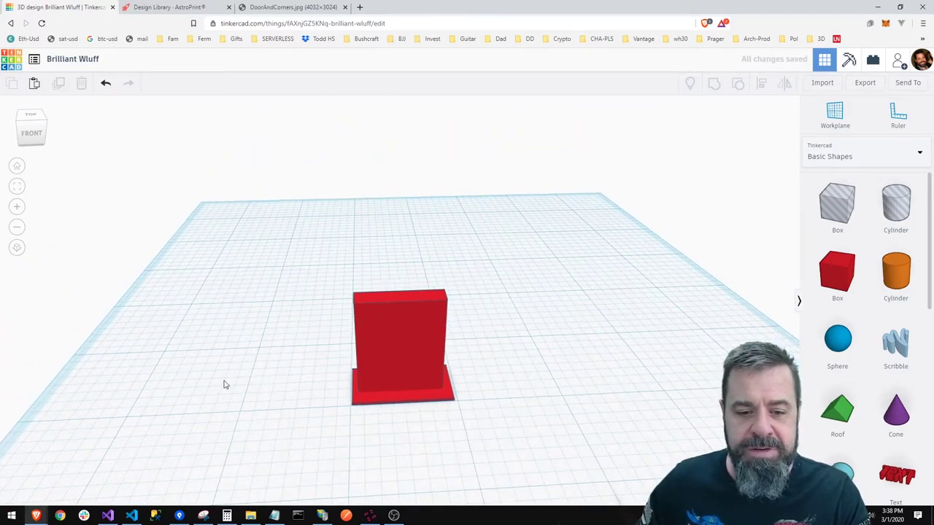
left_click(409, 359)
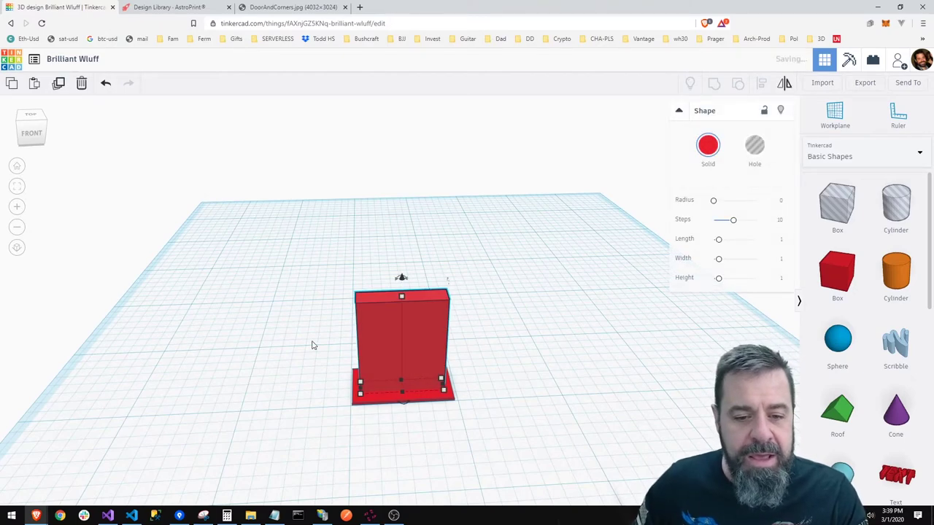
Set the upright box's height to 1.85, then reduce it to 1.75
mouse_move(244, 355)
right_mouse_down()
mouse_move(242, 372)
mouse_move(247, 358)
right_mouse_up()
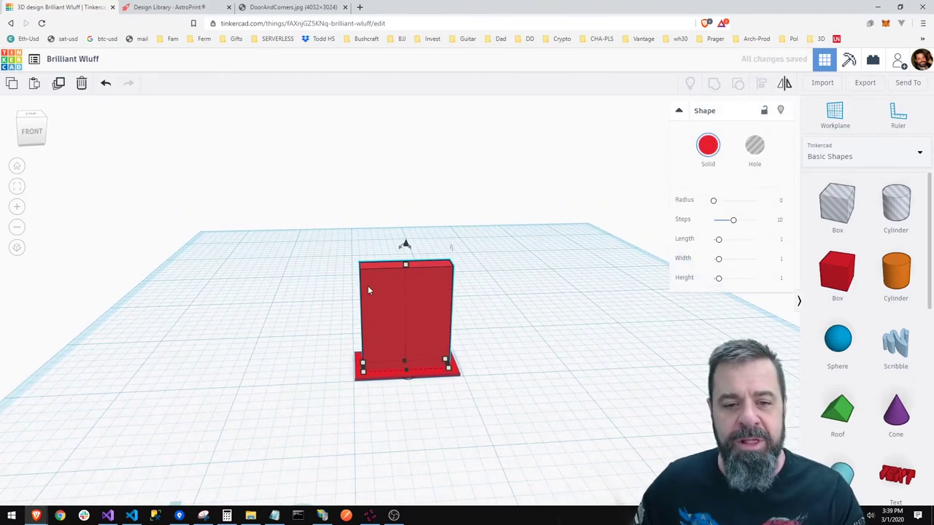
left_click(465, 318)
type("1")
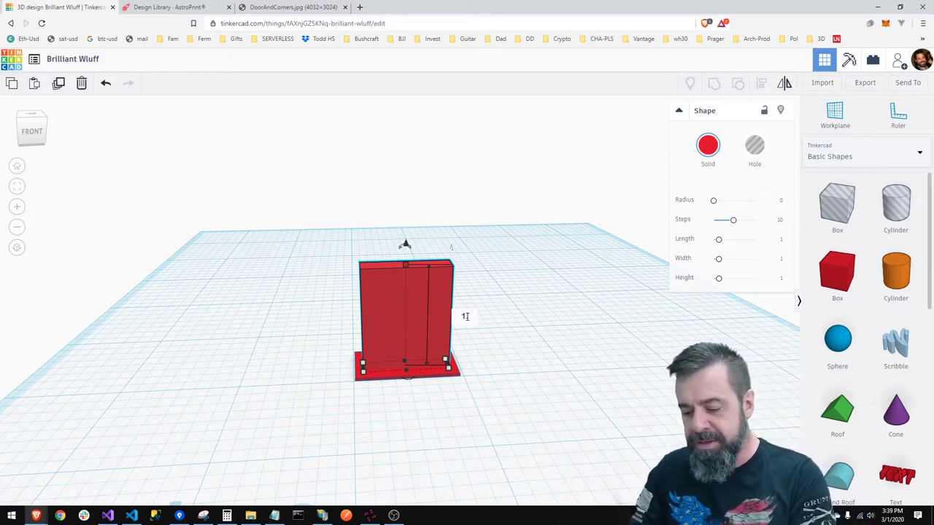
type(".85")
key("Return")
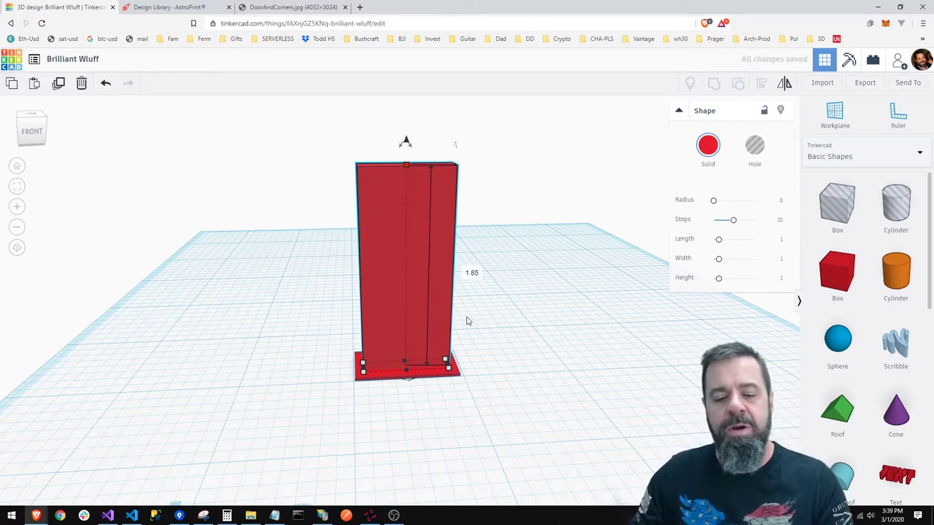
left_click(472, 274)
type("1.75")
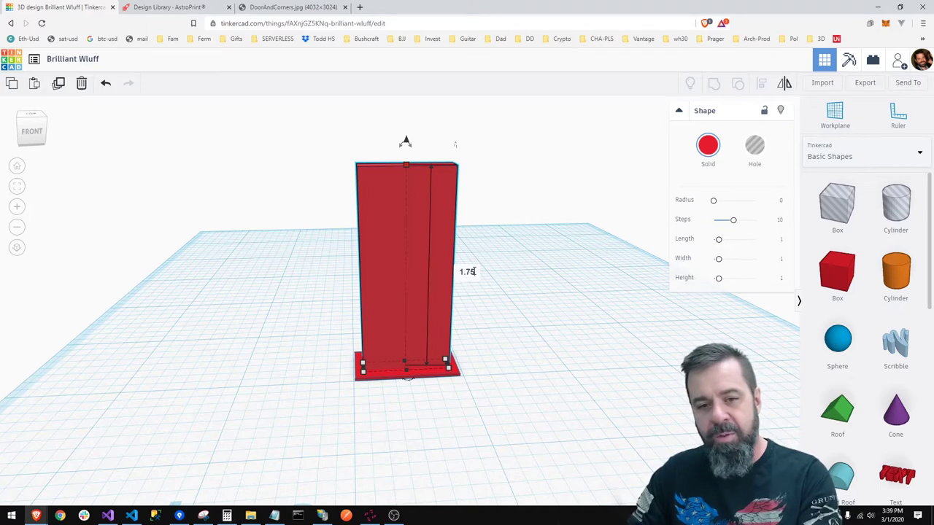
key("Return")
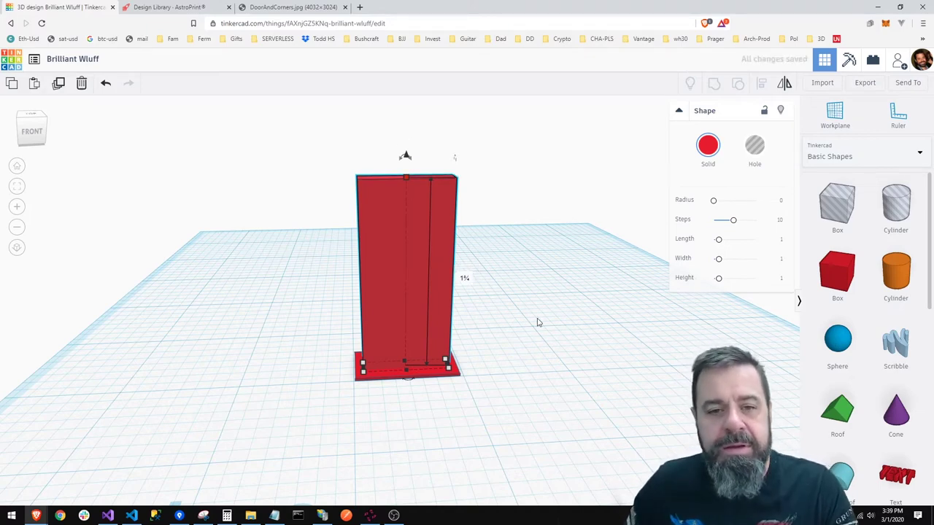
left_click(539, 323)
right_click_drag(559, 327, 590, 338)
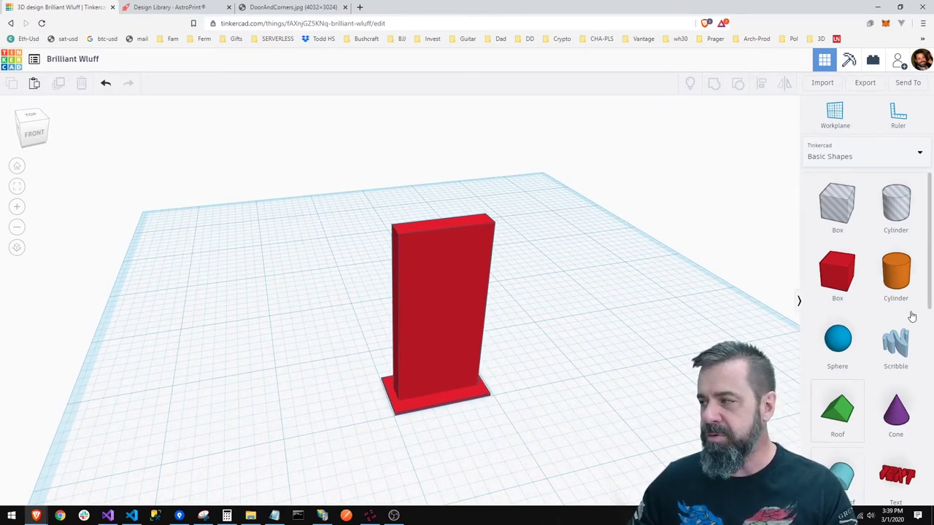
Add a Round Roof, resize it to 0.18 by 0.8, and move it to the red box's base
scroll(913, 314, "down", 5)
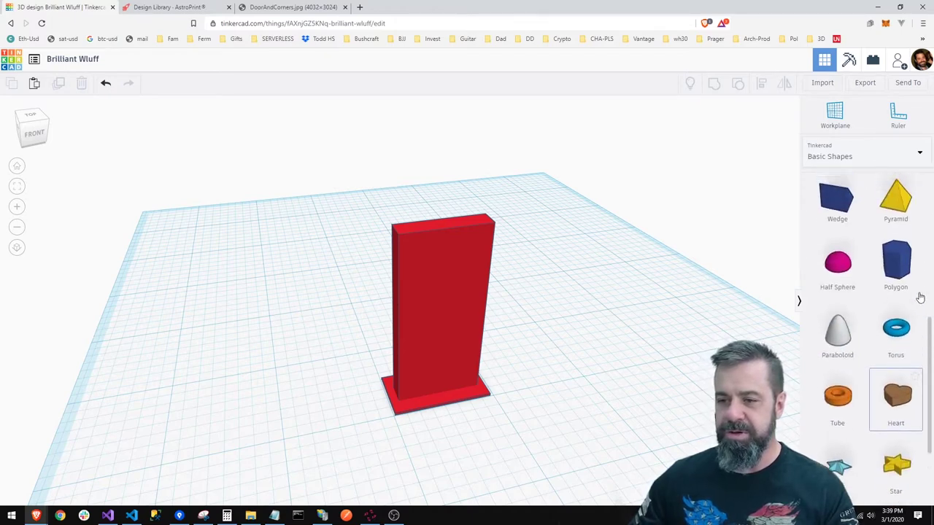
scroll(912, 299, "up", 3)
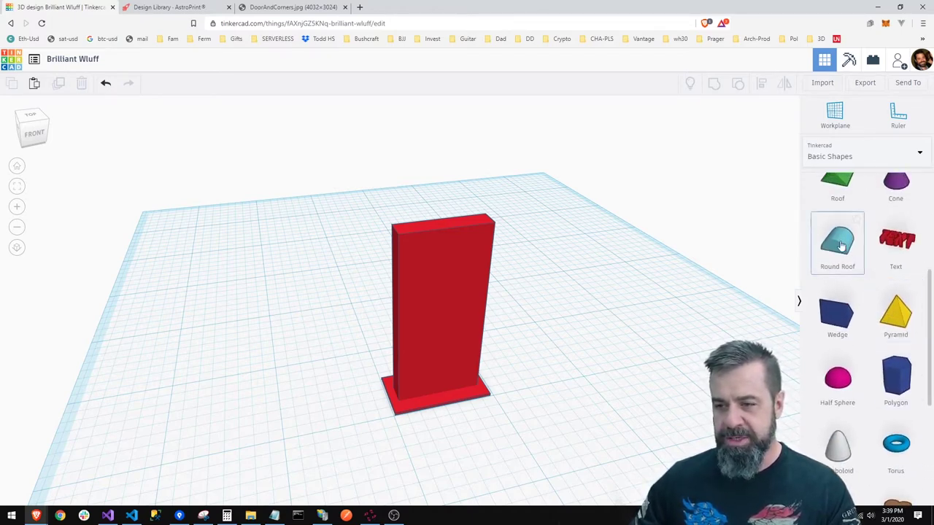
left_click_drag(841, 247, 606, 332)
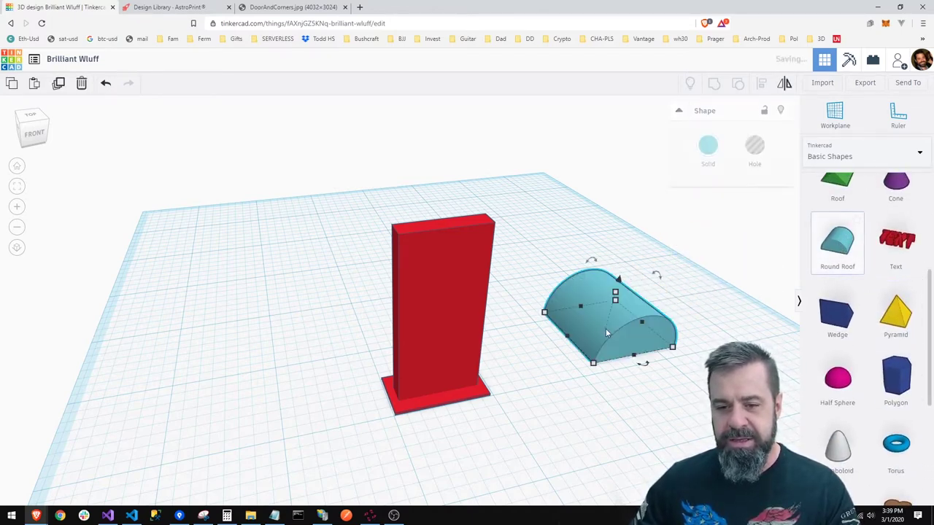
left_click_drag(545, 312, 556, 360)
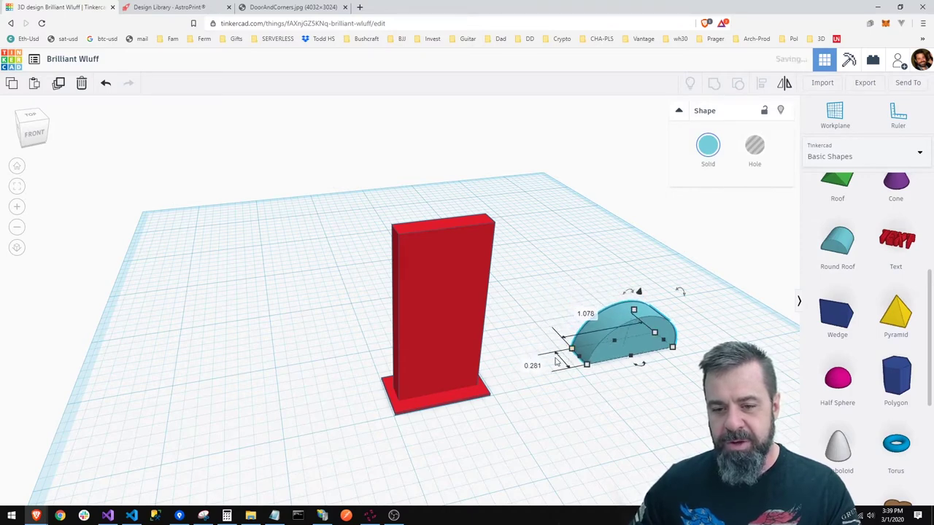
left_click(532, 365)
key("BackSpace")
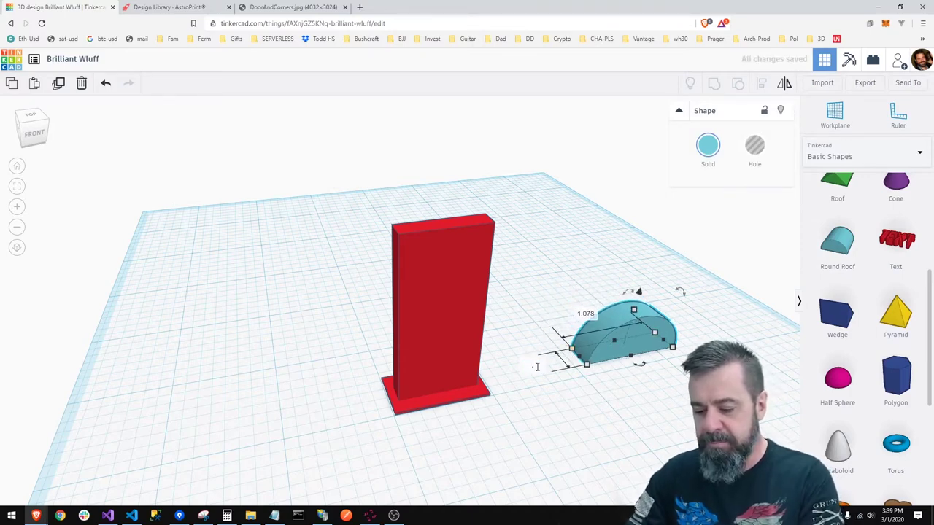
type("0.18")
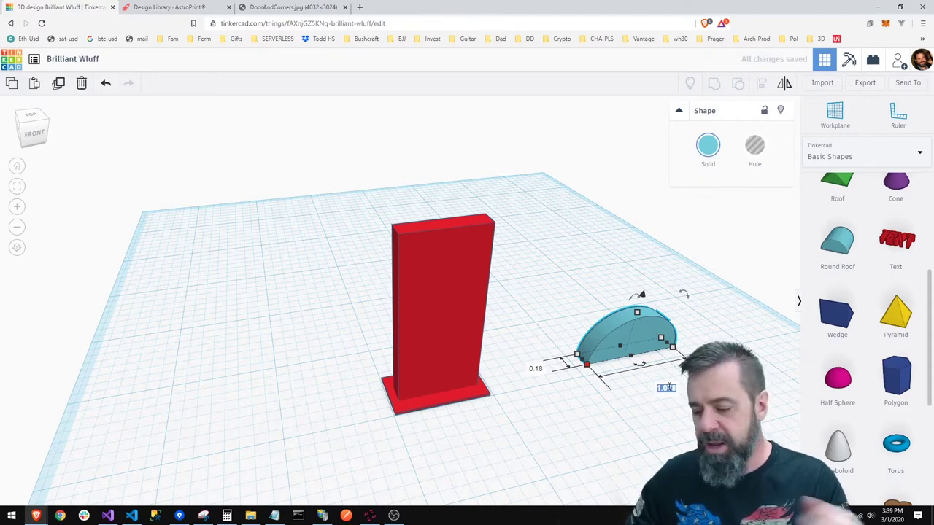
key("Return")
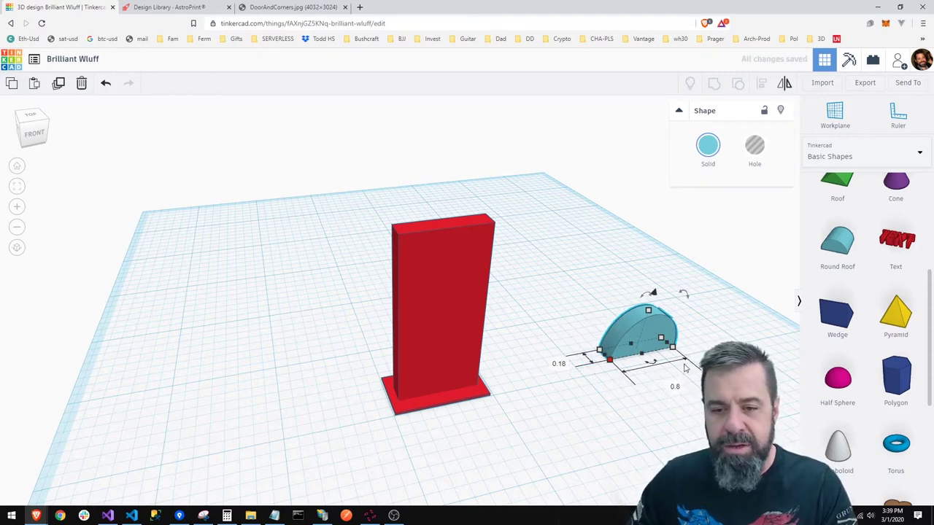
left_click_drag(646, 333, 436, 372)
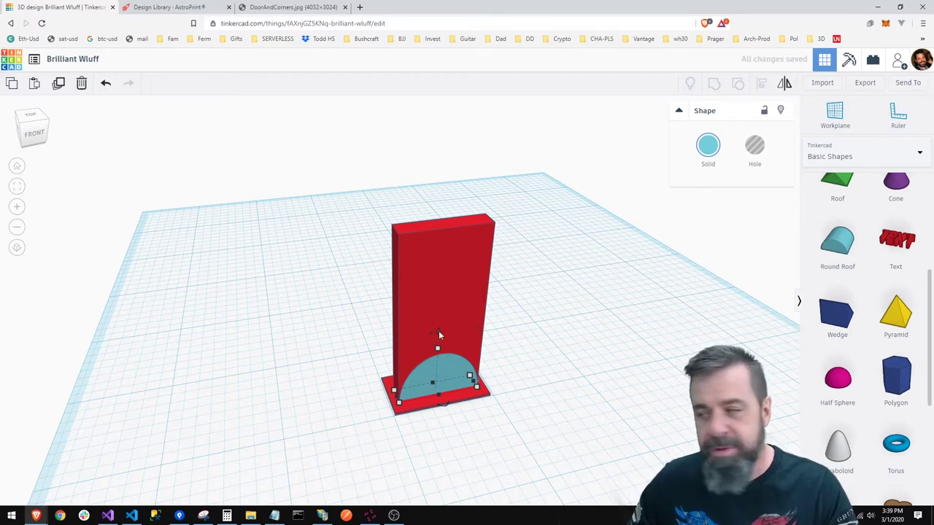
Lift the round roof piece up onto the top of the tall red box
scroll(453, 351, "up", 3)
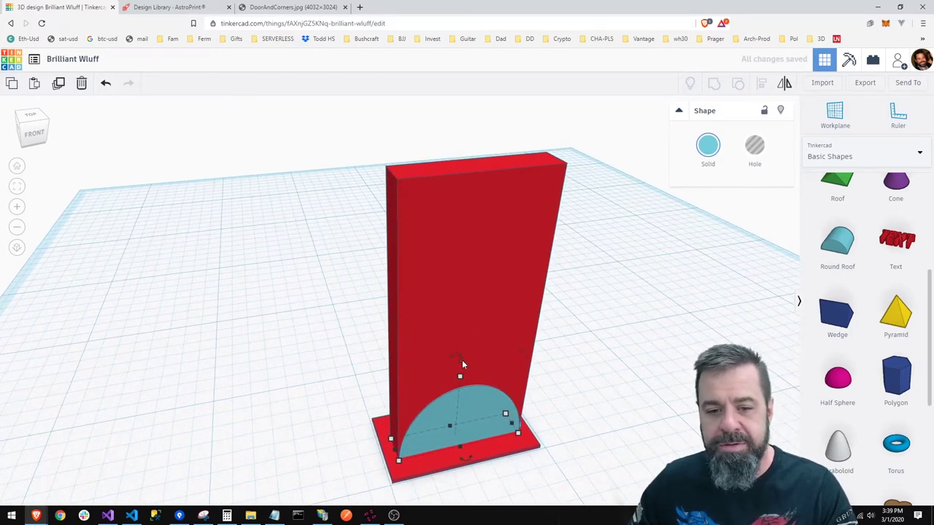
left_click_drag(462, 360, 477, 156)
scroll(480, 237, "down", 3)
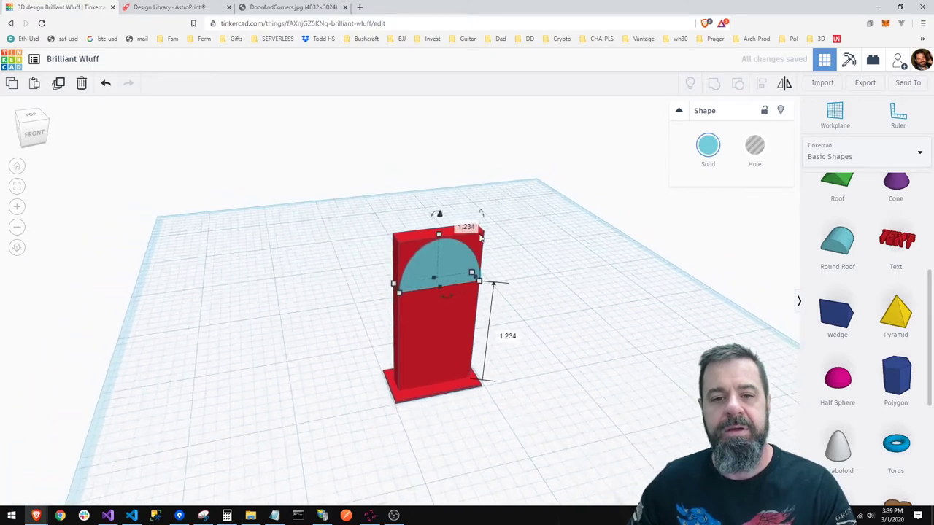
left_click_drag(437, 223, 439, 173)
right_click_drag(636, 275, 613, 289)
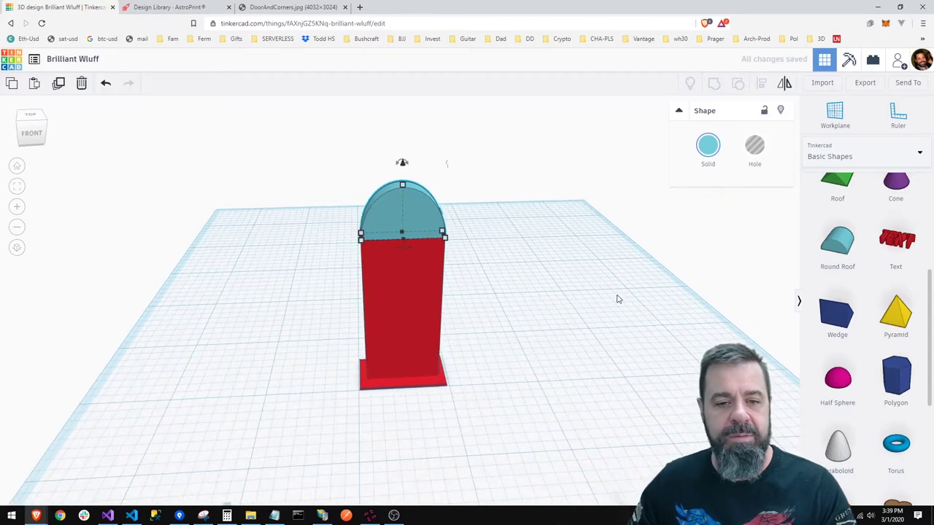
left_click(623, 319)
mouse_move(624, 319)
right_mouse_down()
mouse_move(561, 314)
mouse_move(628, 320)
right_mouse_up()
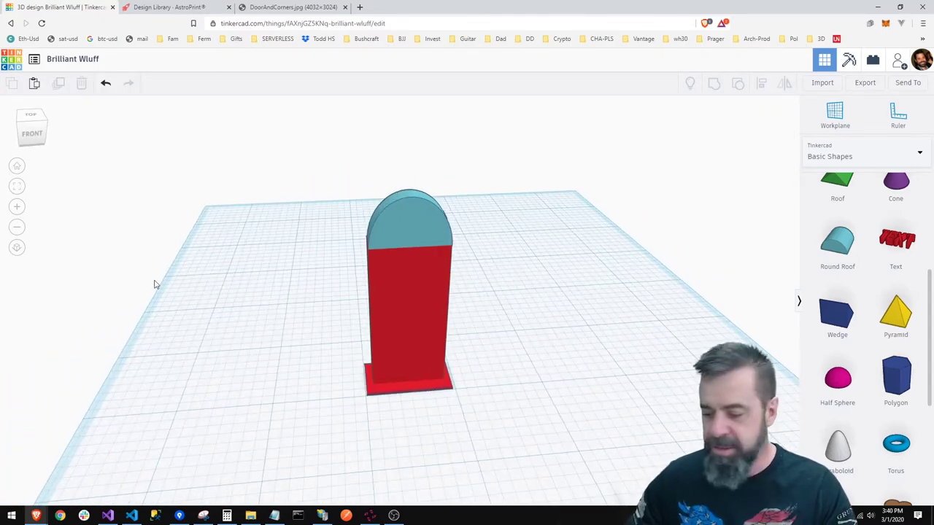
Nudge the round roof right to align with the door body, then select both pieces
left_click(412, 223)
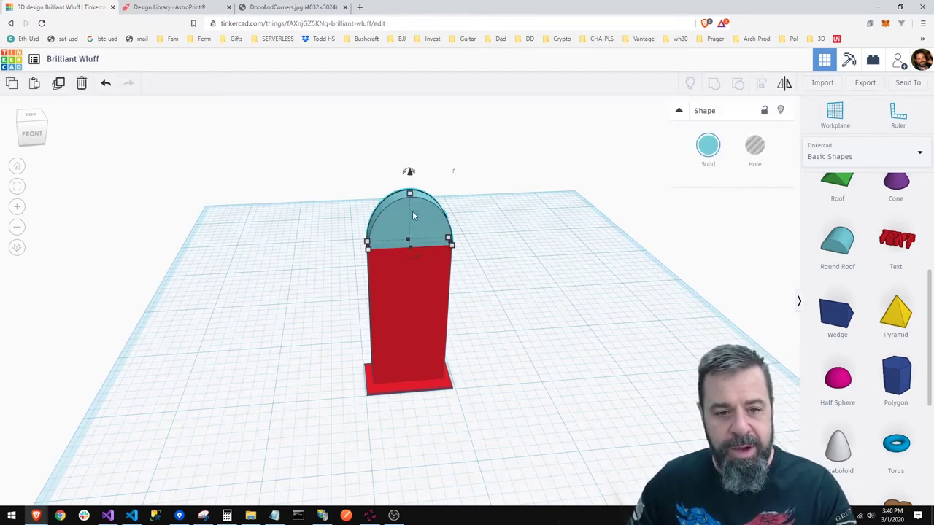
left_click(426, 306)
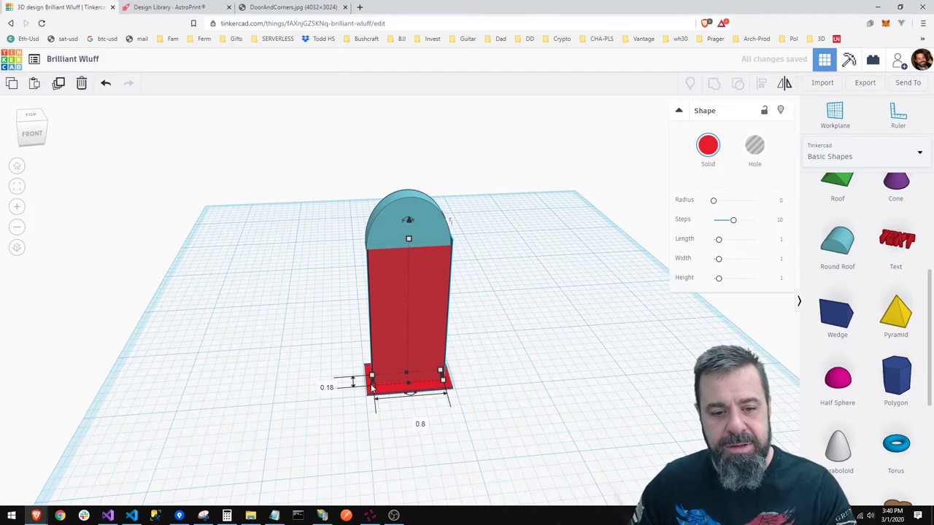
left_click(423, 218)
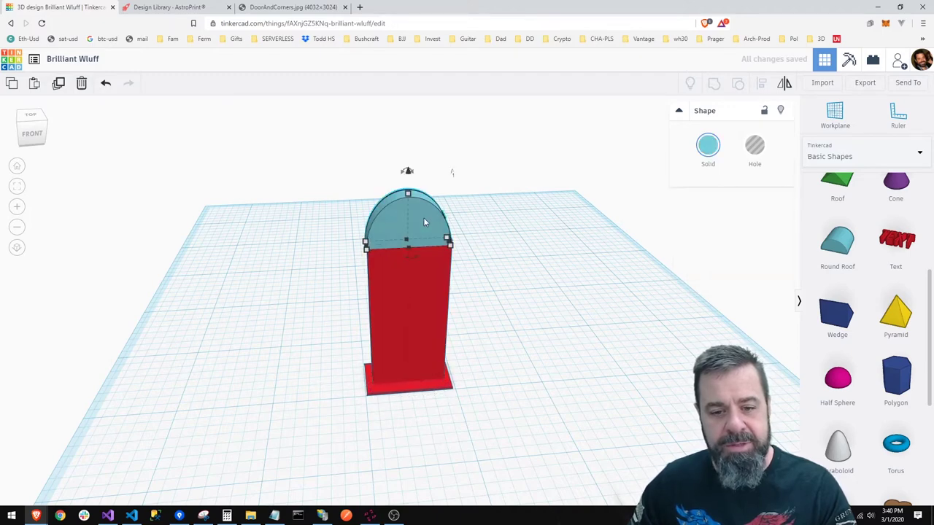
right_click_drag(321, 283, 273, 317)
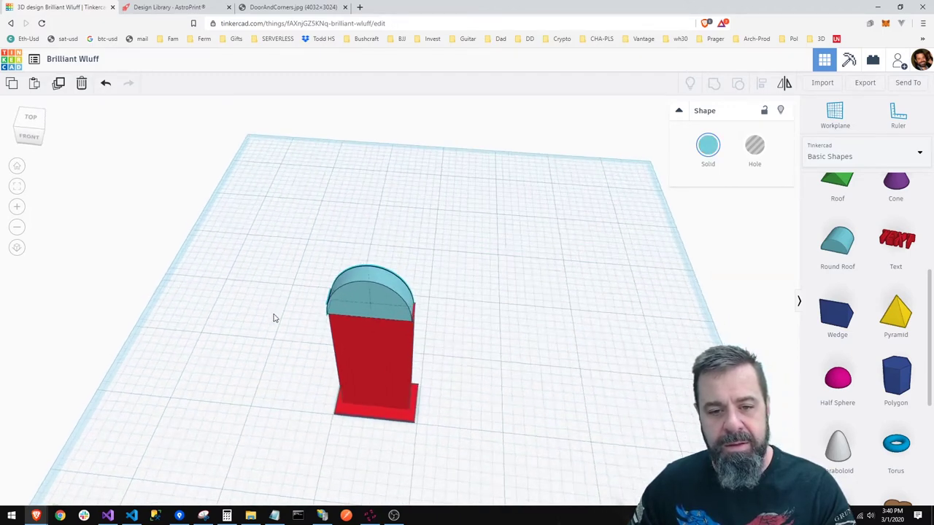
left_click(250, 323)
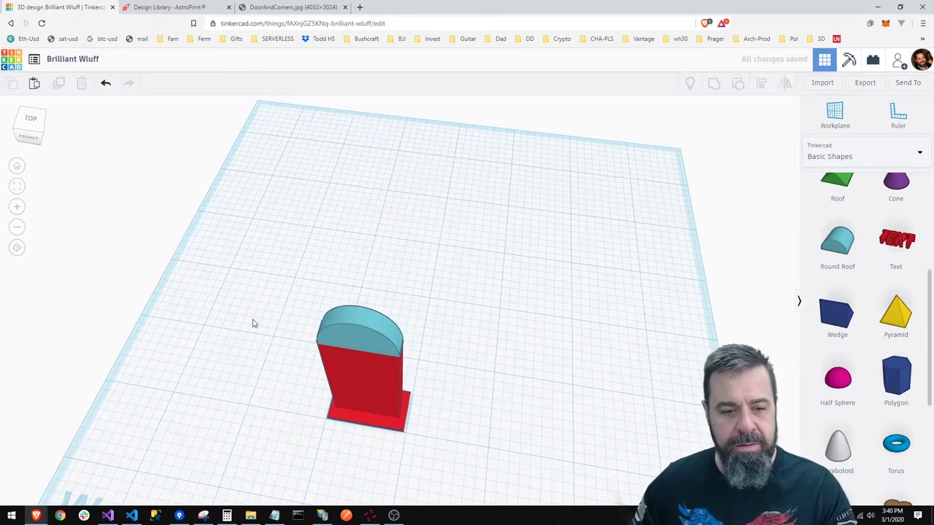
right_click_drag(255, 323, 290, 286)
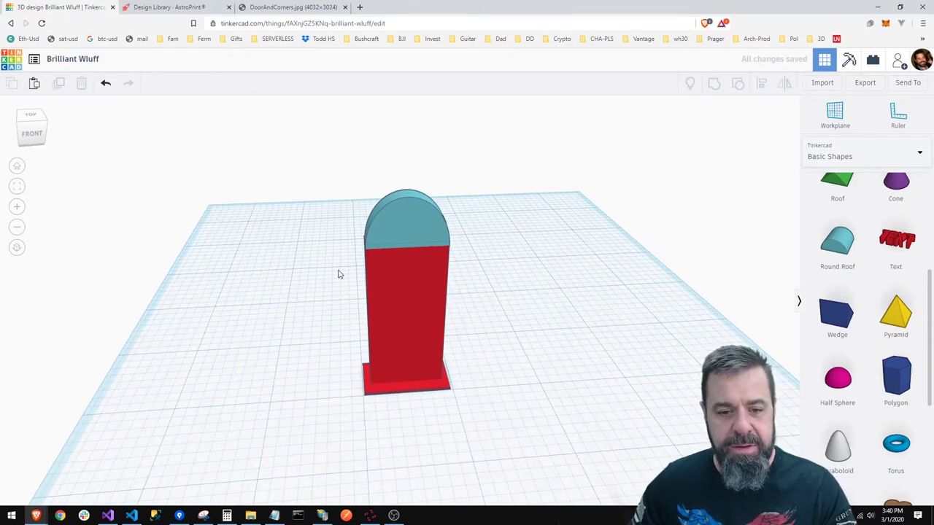
left_click(425, 221)
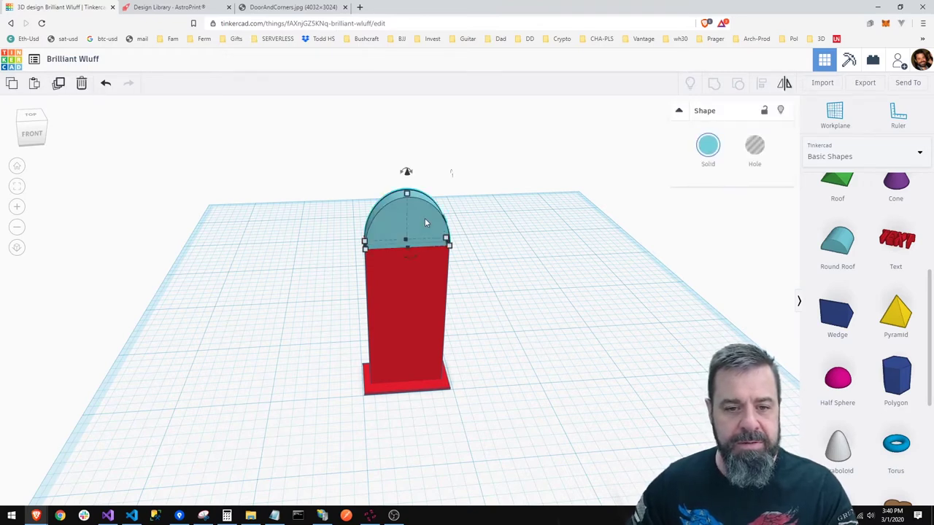
key("Right")
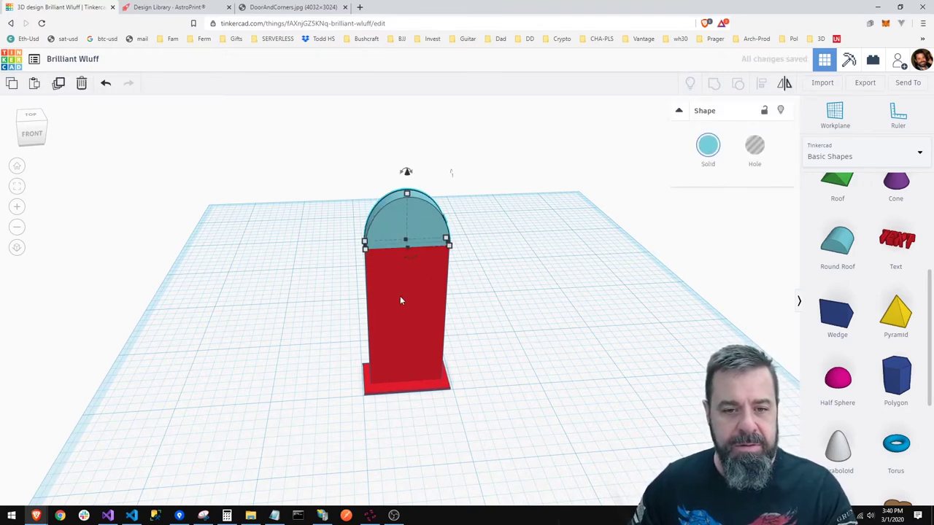
key("Escape")
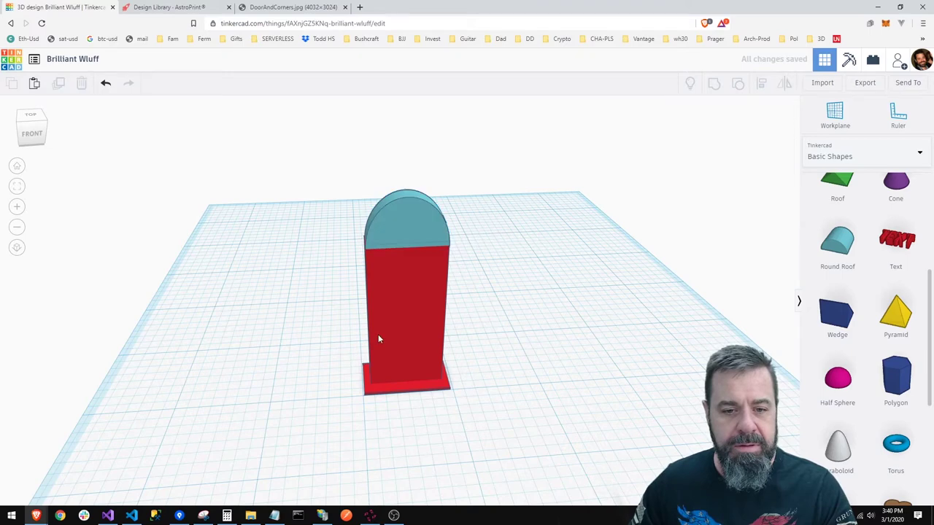
mouse_move(270, 288)
right_mouse_down()
mouse_move(260, 243)
mouse_move(263, 278)
right_mouse_up()
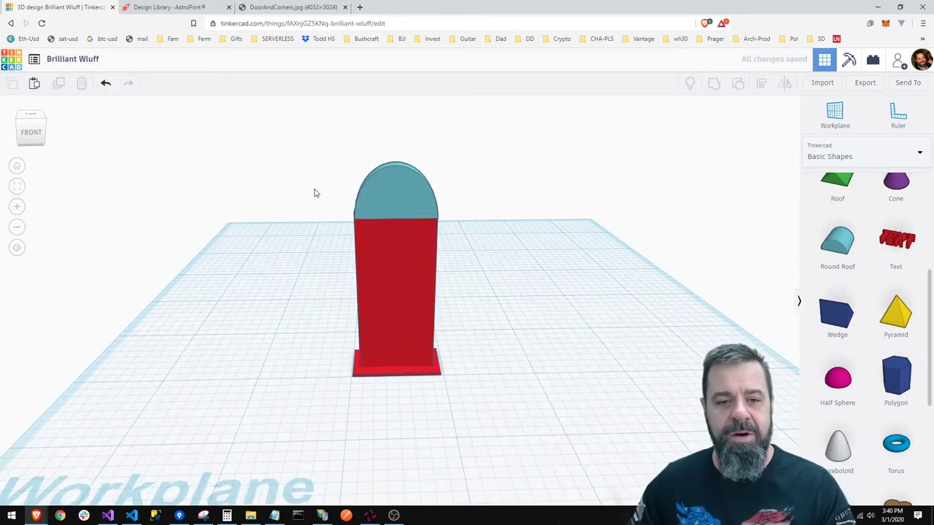
left_click_drag(316, 166, 492, 301)
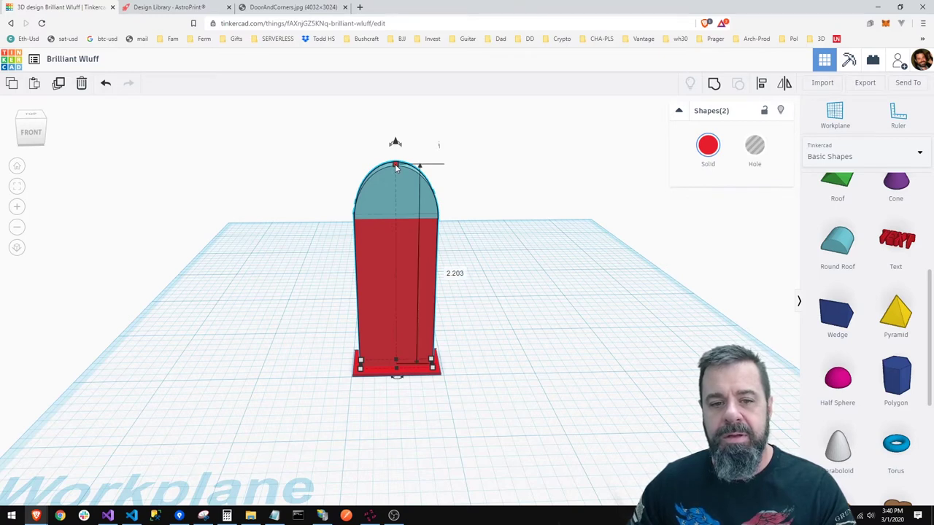
Select the door body and round roof together and set their height to 1.85
left_click(334, 194)
left_click_drag(302, 156, 480, 299)
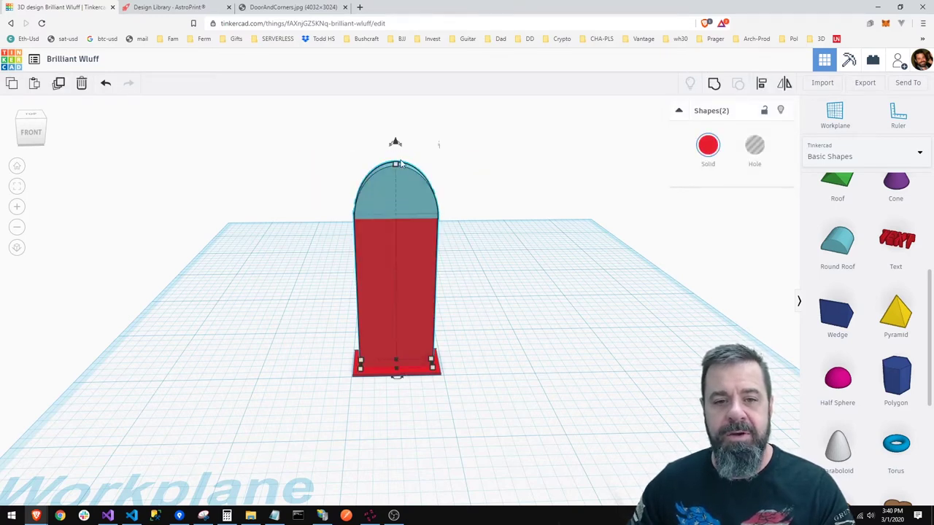
mouse_move(396, 164)
left_click(454, 273)
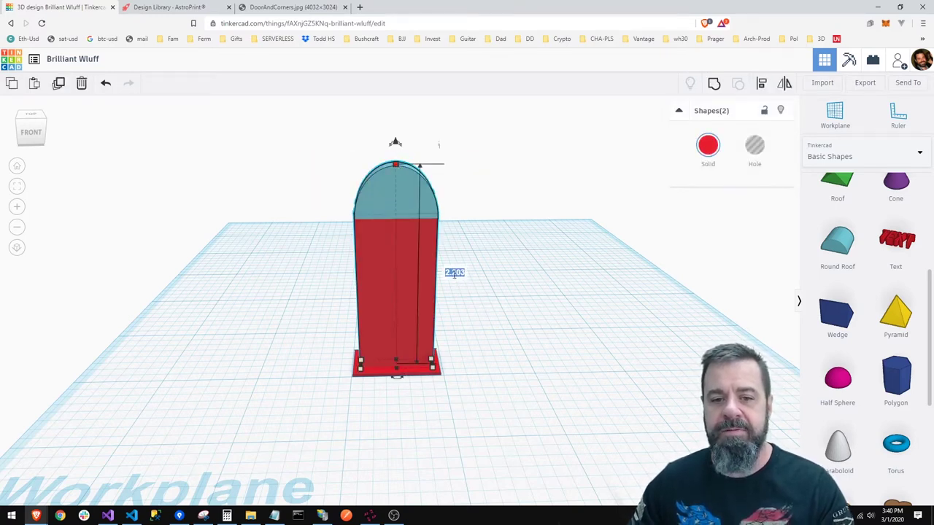
type("1.85")
key("Return")
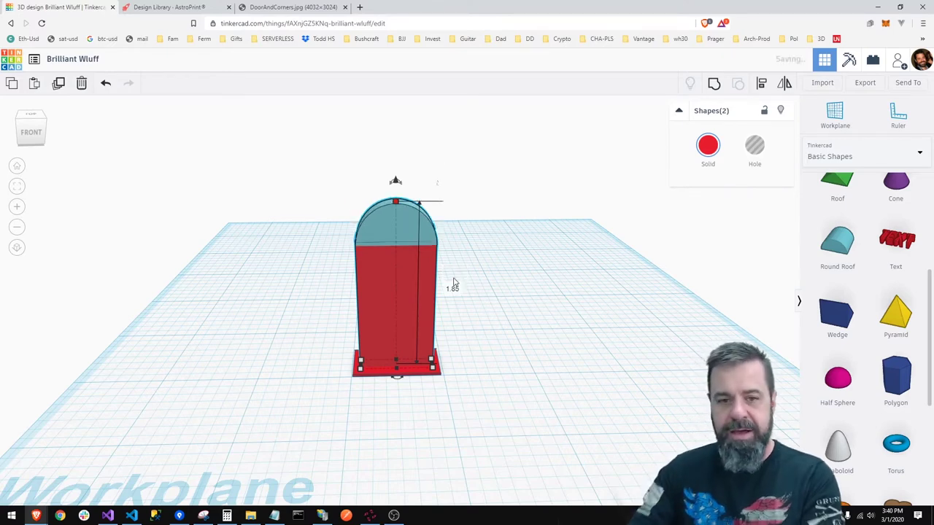
Orbit around the resized door to check it from the side and the front
left_click(299, 299)
right_click_drag(298, 298, 81, 326)
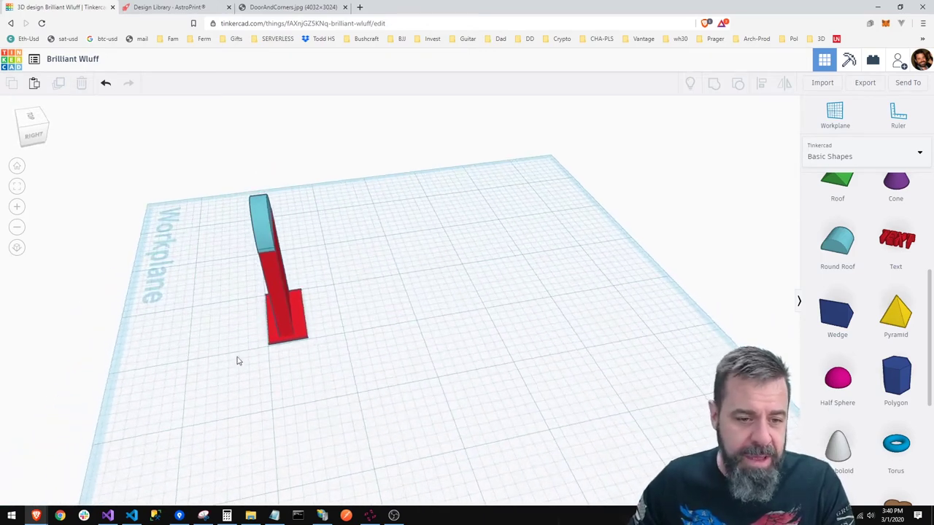
left_click_drag(244, 201, 284, 371)
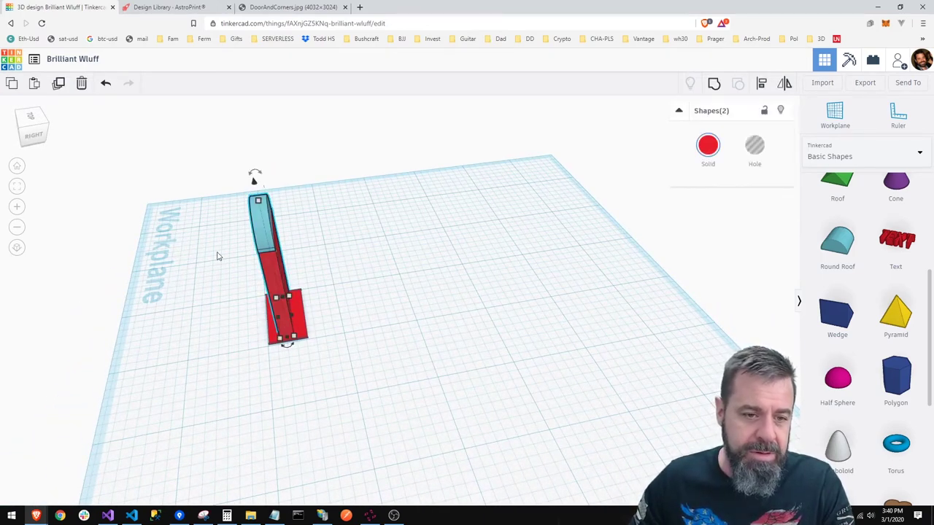
left_click(178, 309)
right_click_drag(178, 309, 590, 306)
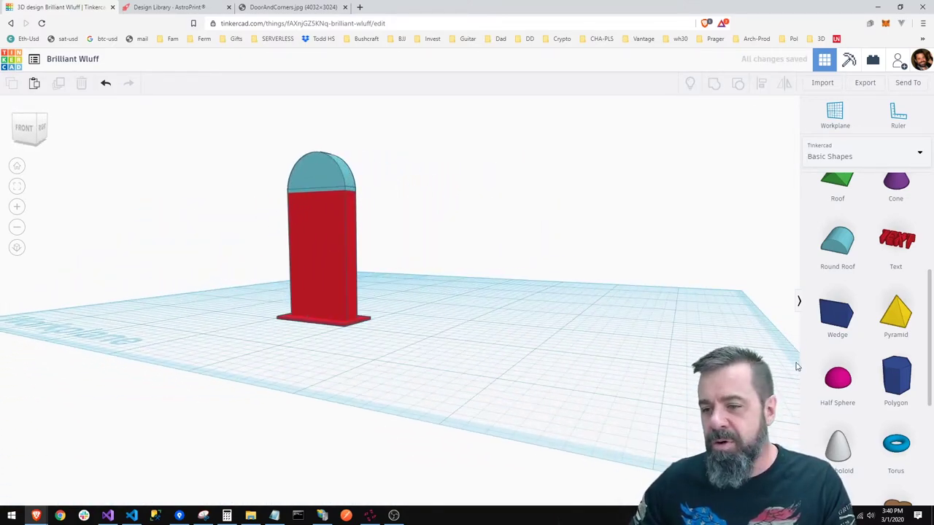
Place a new box on the workplane, make it a hole, and move it toward the door
scroll(894, 307, "up", 3)
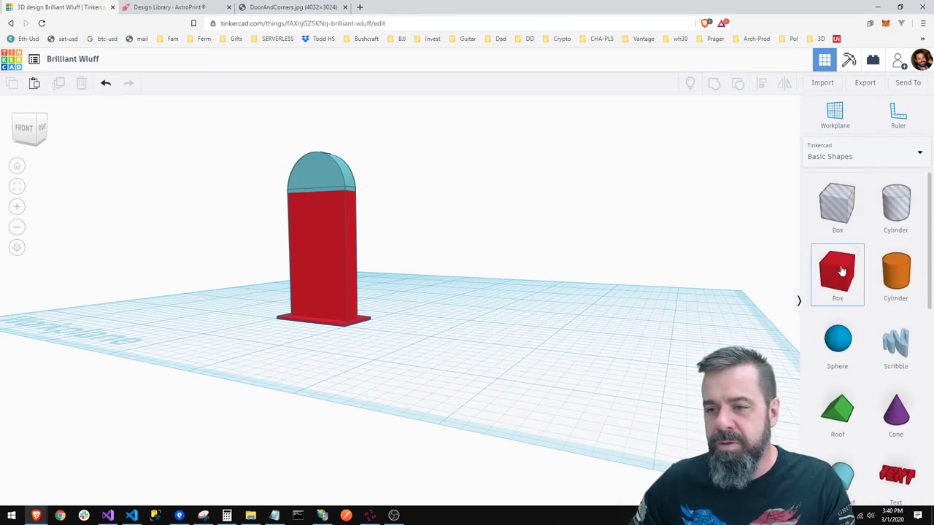
left_click_drag(842, 271, 579, 349)
right_click_drag(579, 348, 392, 388)
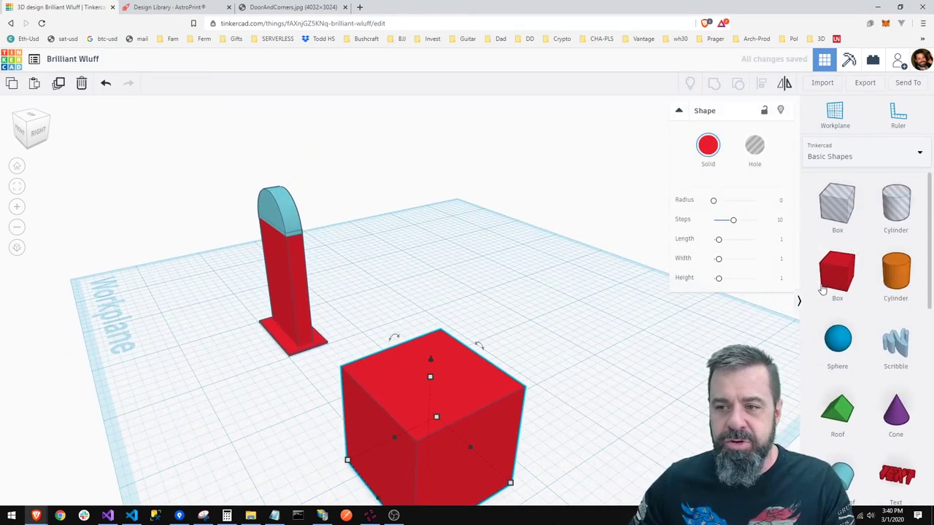
left_click(756, 150)
right_click_drag(240, 396, 348, 383)
left_click_drag(625, 354, 553, 356)
Shrink the hole box into a thin column, entering 0.05 for one side
left_click_drag(586, 388, 470, 401)
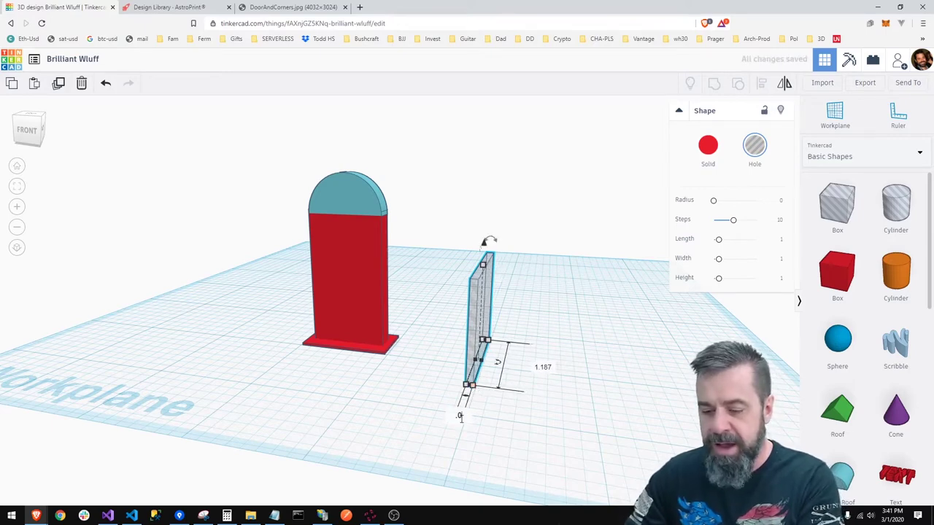
type(".05")
right_click_drag(591, 416, 391, 374)
left_click_drag(396, 352, 305, 393)
right_click_drag(243, 409, 421, 417)
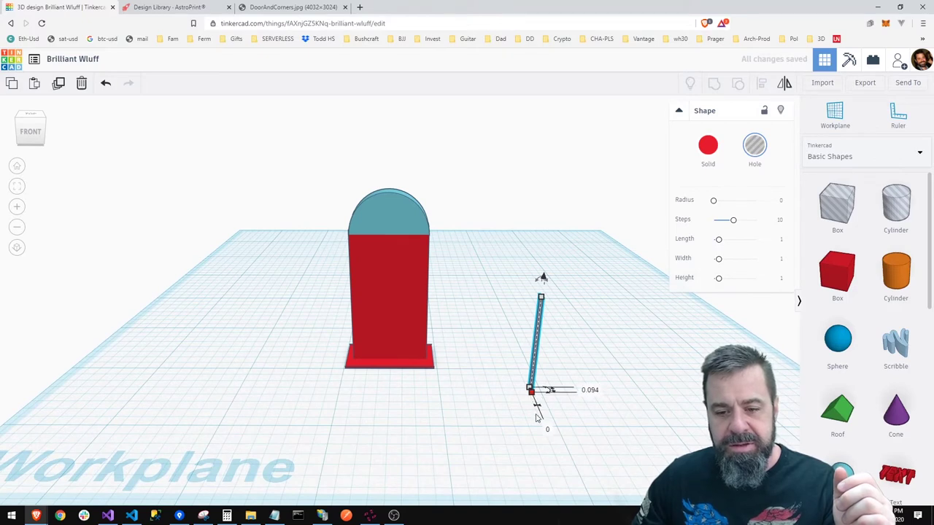
left_click(547, 430)
key("Return")
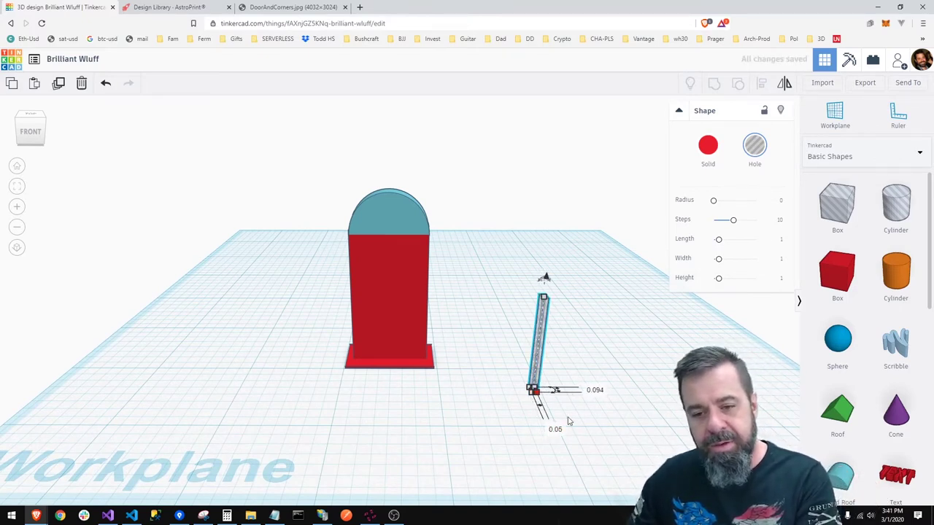
Adjust the hole slab's footprint, ending with 0.1 thickness and 0.2 width
left_click(595, 394)
key("BackSpace")
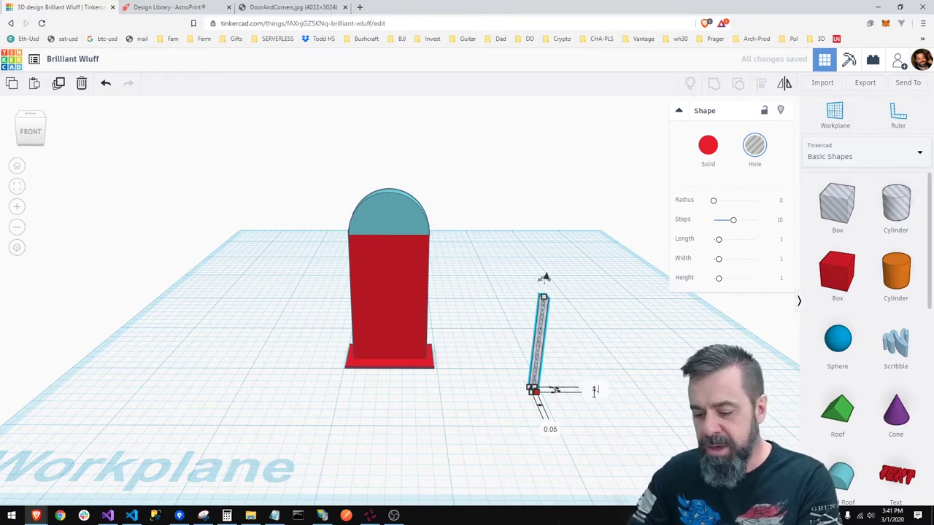
type("1")
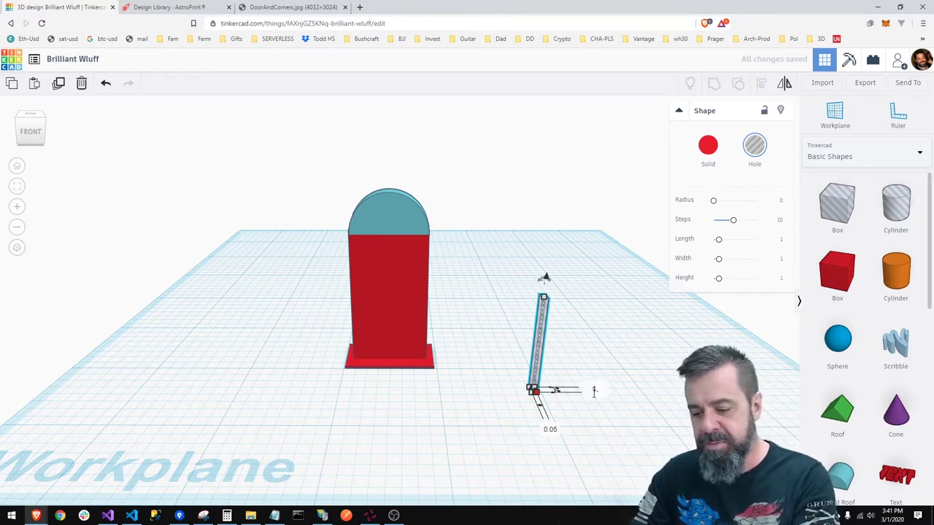
type(".9")
key("Return")
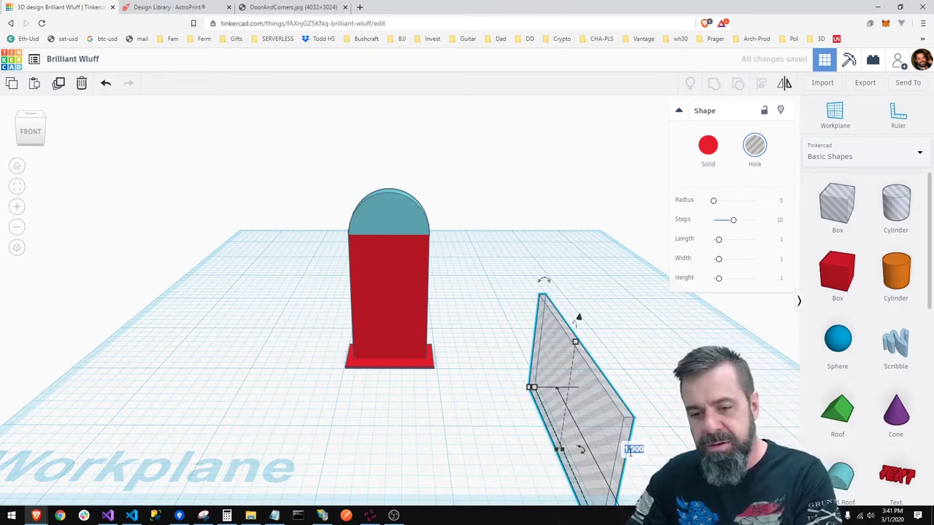
type("1")
key("Return")
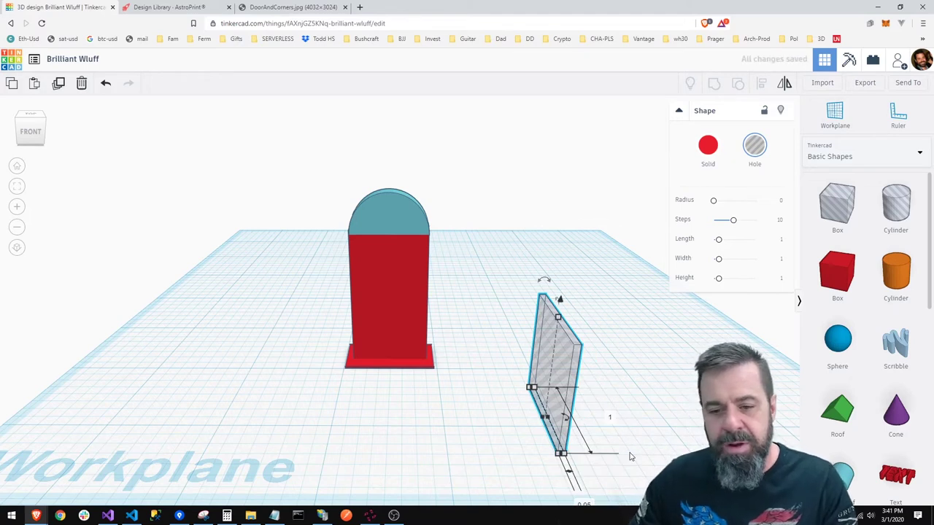
left_click(610, 419)
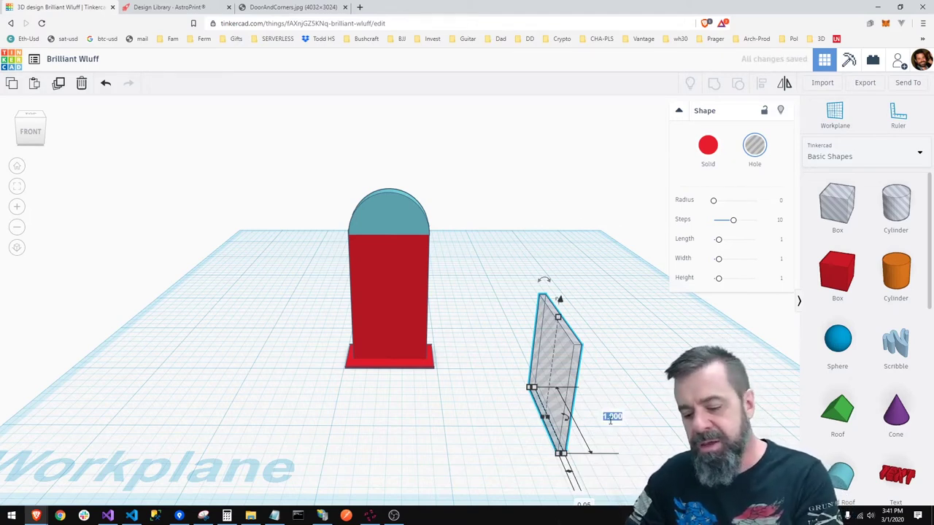
type("0.1")
key("Return")
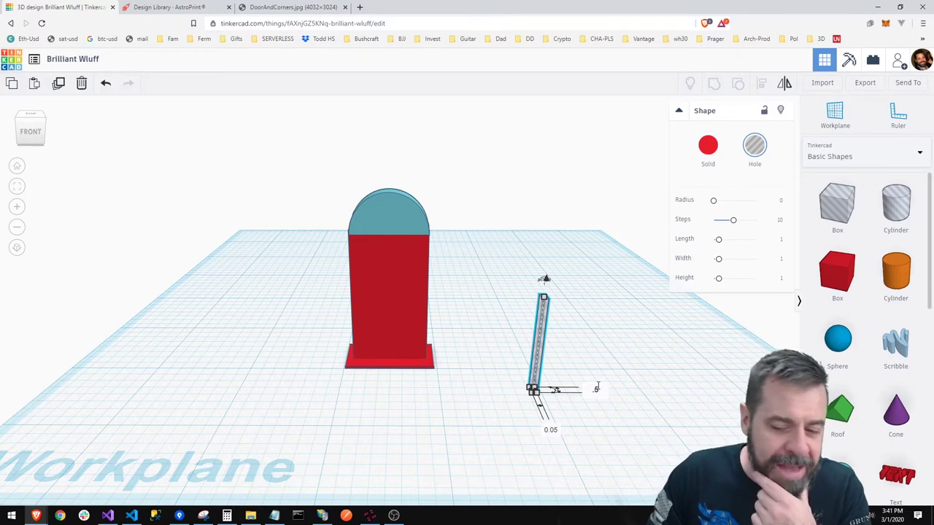
key("Return")
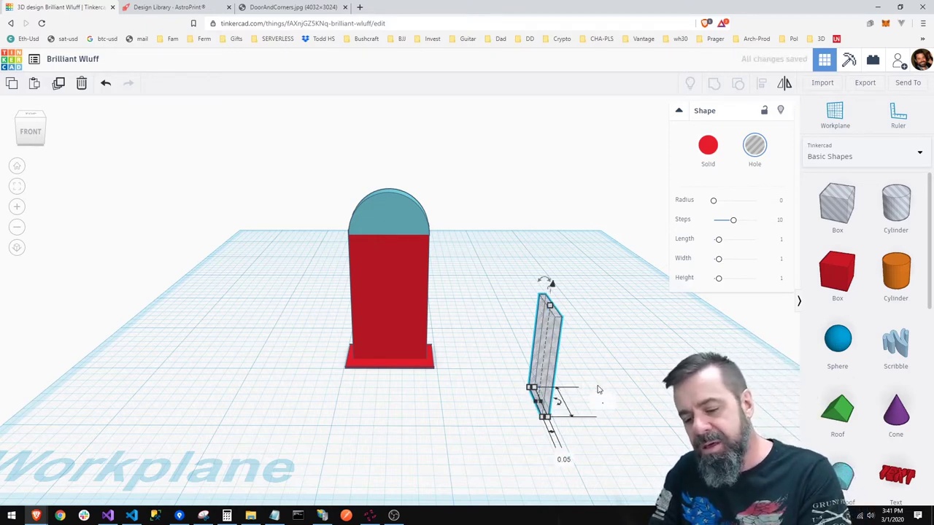
type(".2")
key("Return")
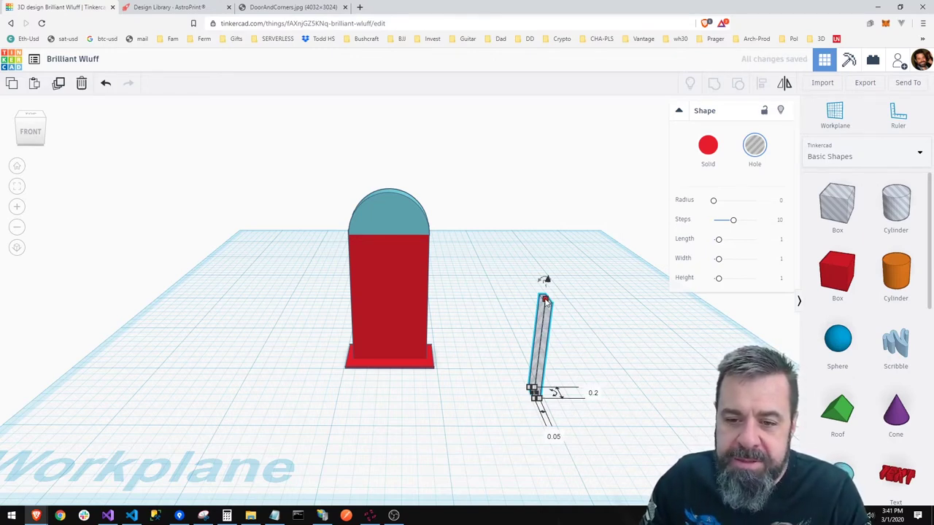
Set the hole bar's height to 2
left_click(602, 346)
key("Return")
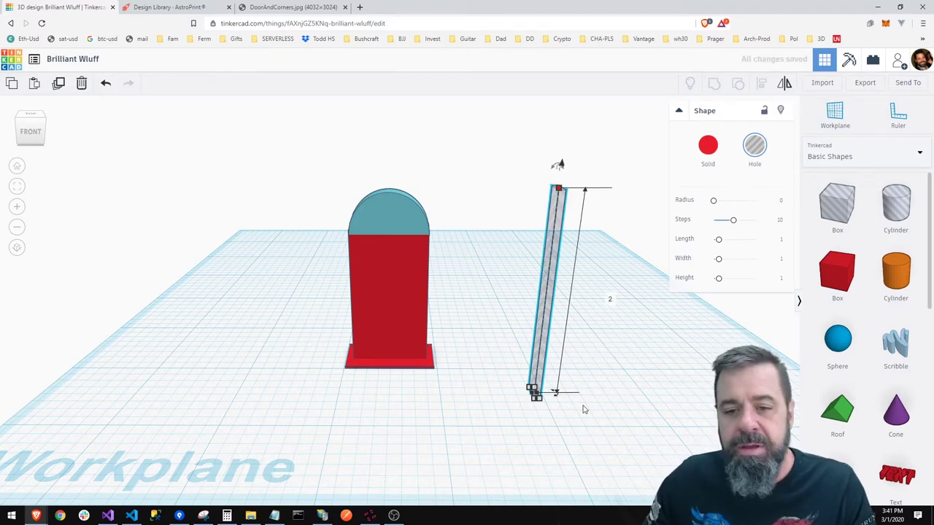
left_click(583, 410)
Group the dome and red box into a single door shape
left_click_drag(304, 181, 450, 305)
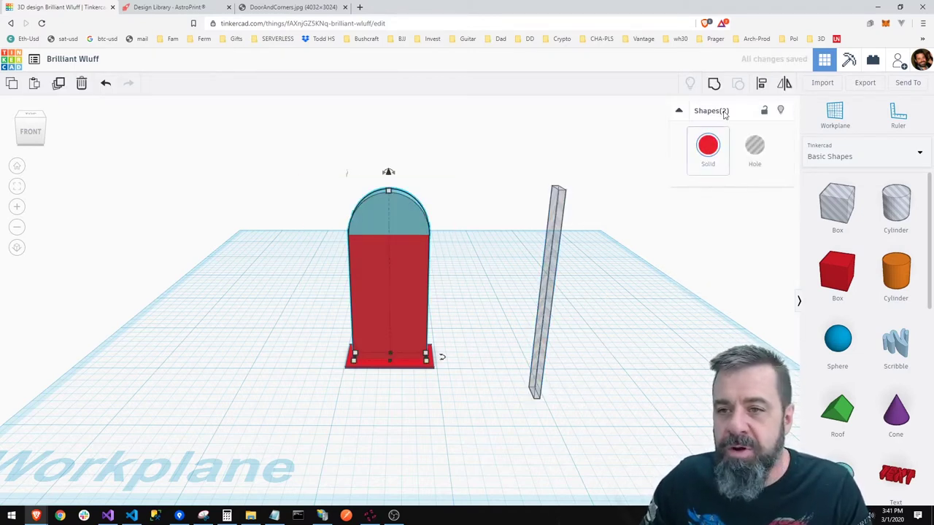
left_click(717, 87)
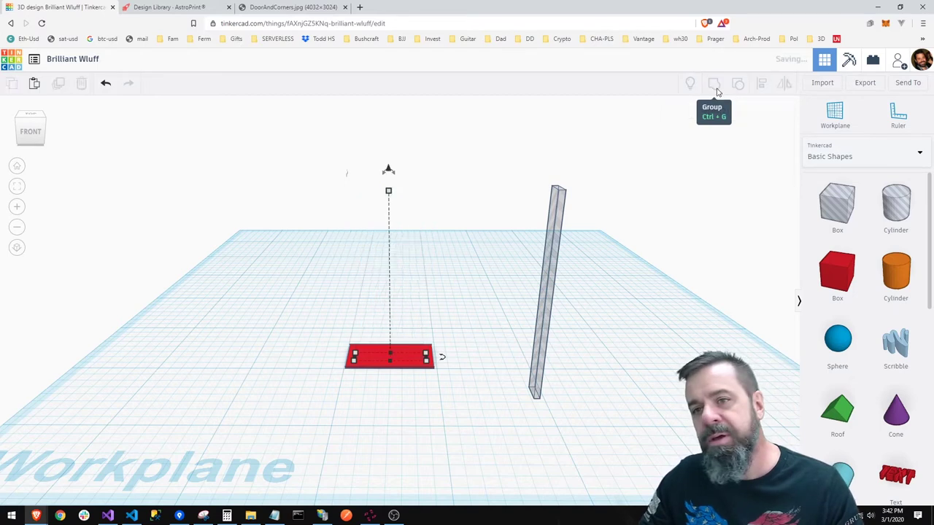
left_click(231, 237)
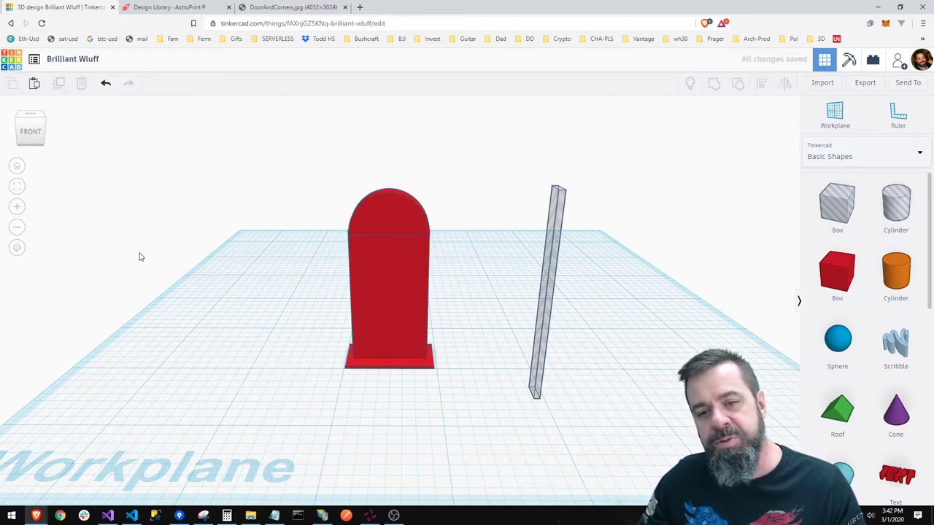
Duplicate the thin hole bar and move one copy into the door's left edge
left_click(544, 335)
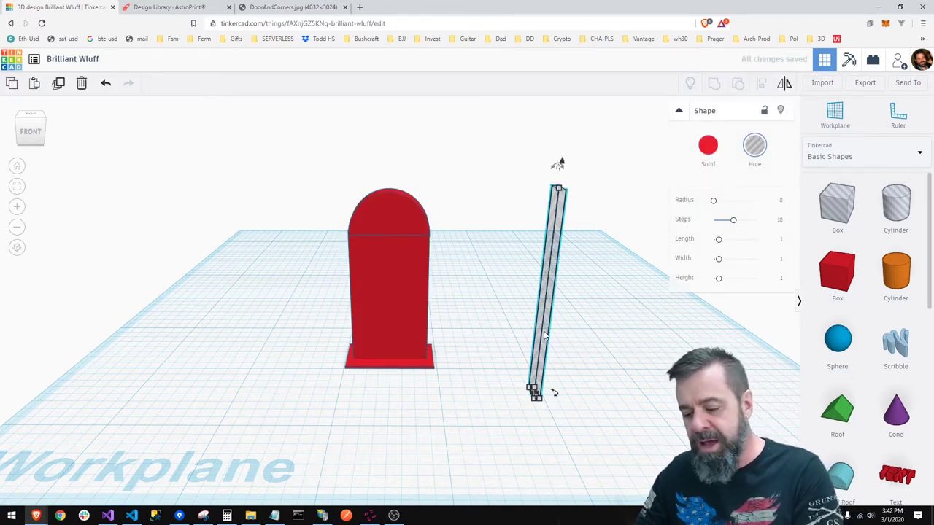
left_click_drag(543, 335, 547, 334)
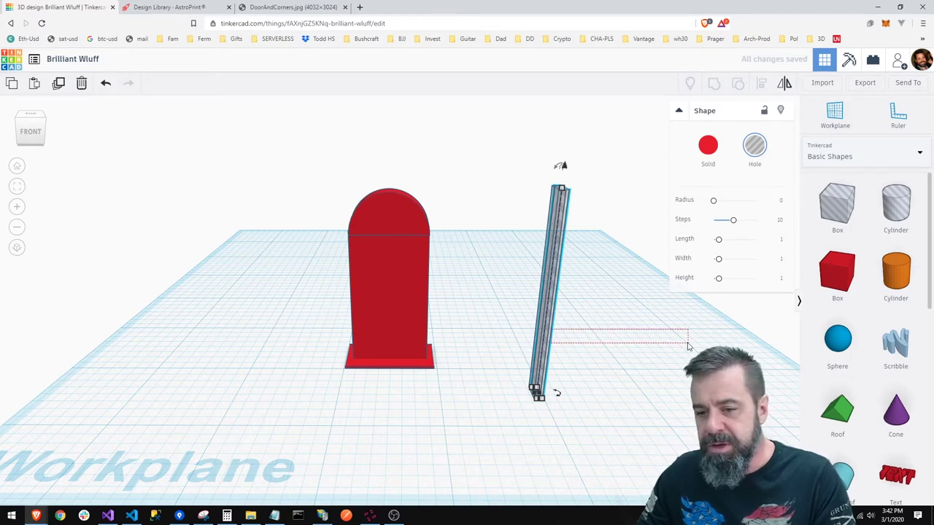
left_click(550, 370)
left_click_drag(541, 368, 690, 387, "alt")
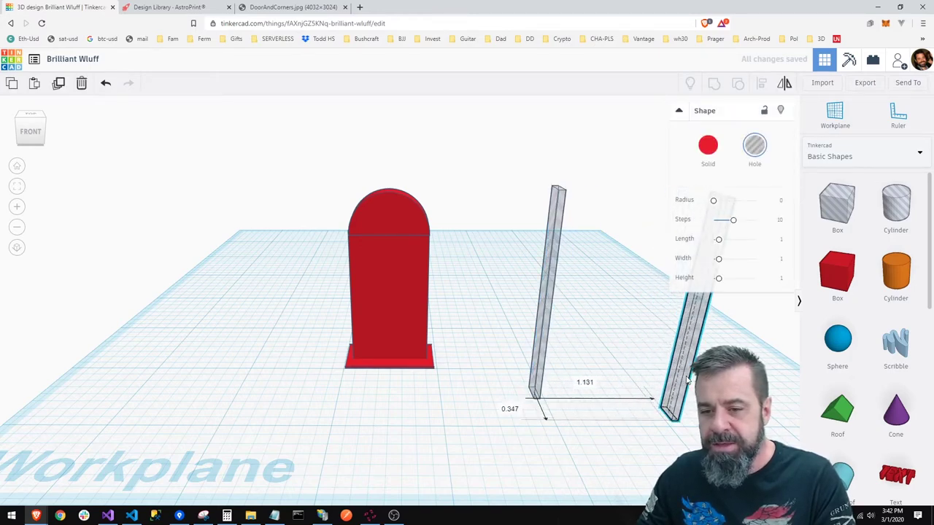
left_click(384, 394)
right_click_drag(385, 394, 601, 341)
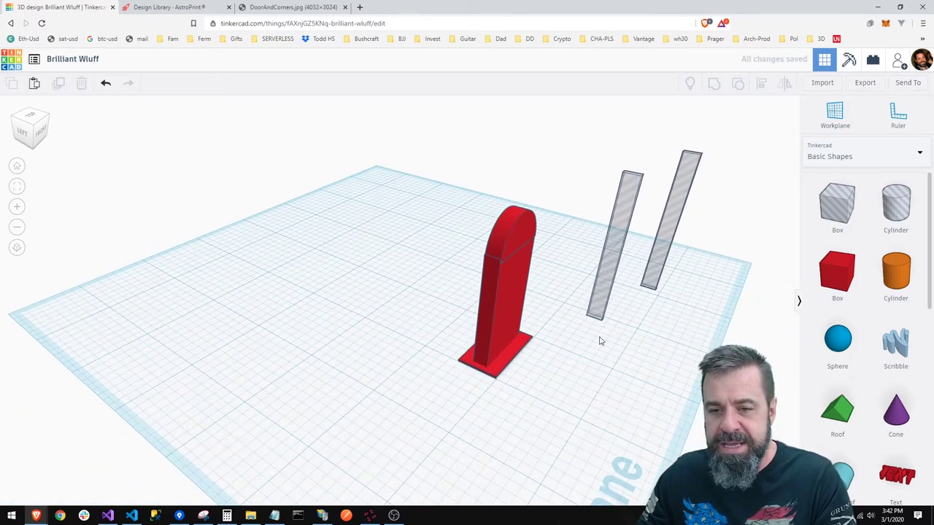
left_click_drag(593, 292, 496, 333)
right_click_drag(496, 333, 482, 376)
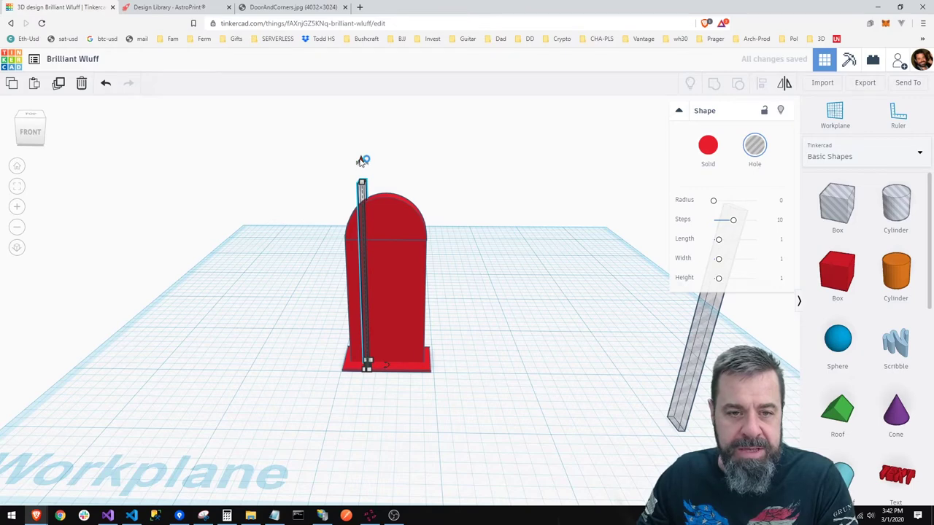
Set the groove bar in the door to a width of 0.03
right_click_drag(338, 192, 443, 192)
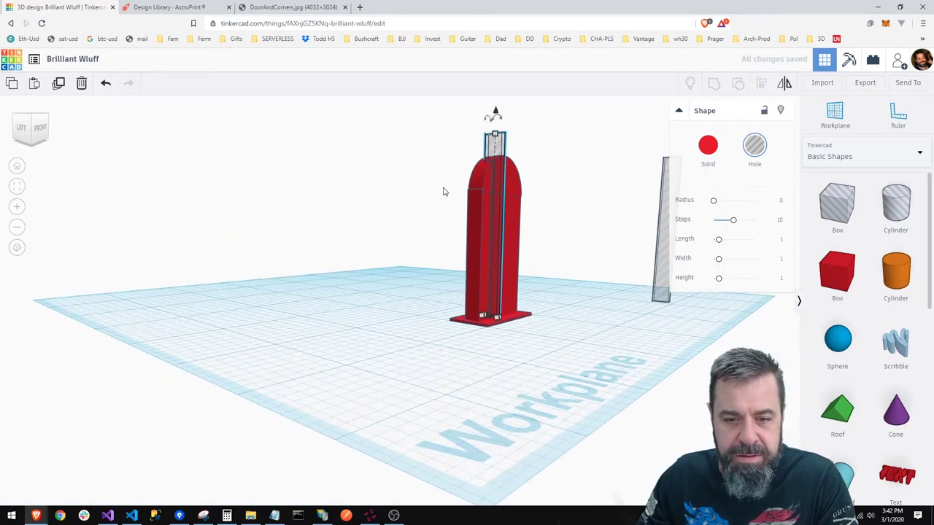
left_click(496, 114)
left_click_drag(496, 114, 496, 114)
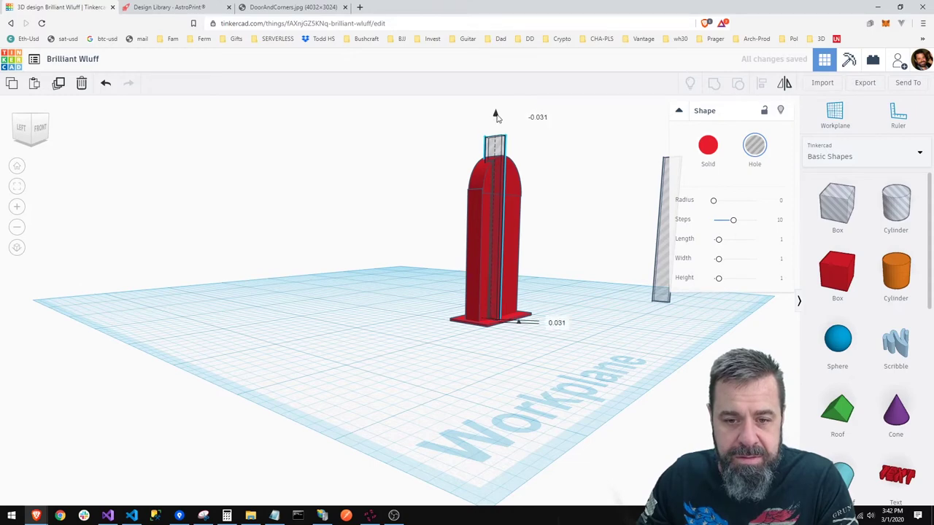
left_click(659, 304)
right_click_drag(654, 316, 416, 404)
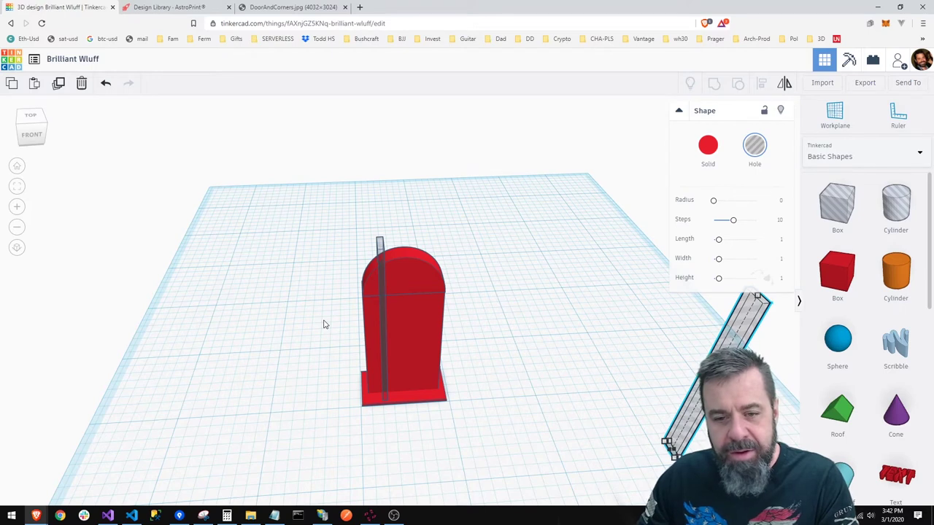
left_click(384, 389)
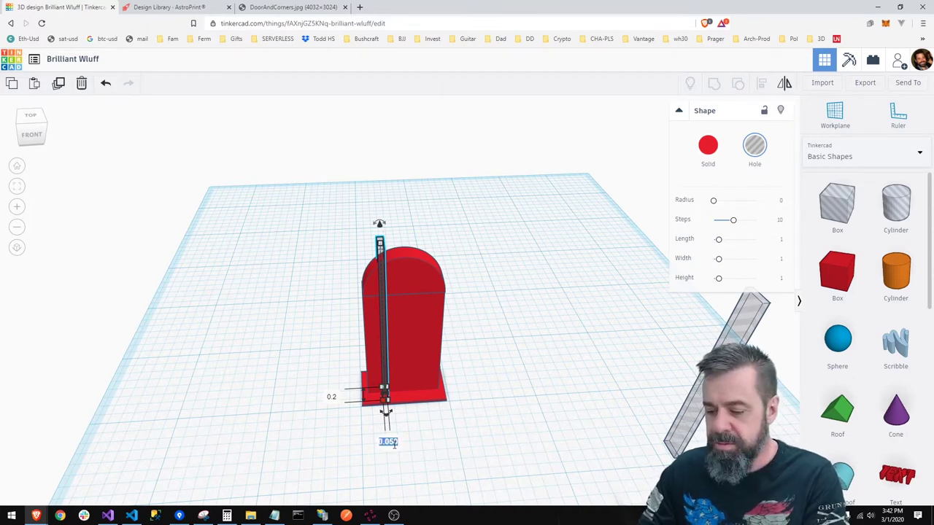
key("Return")
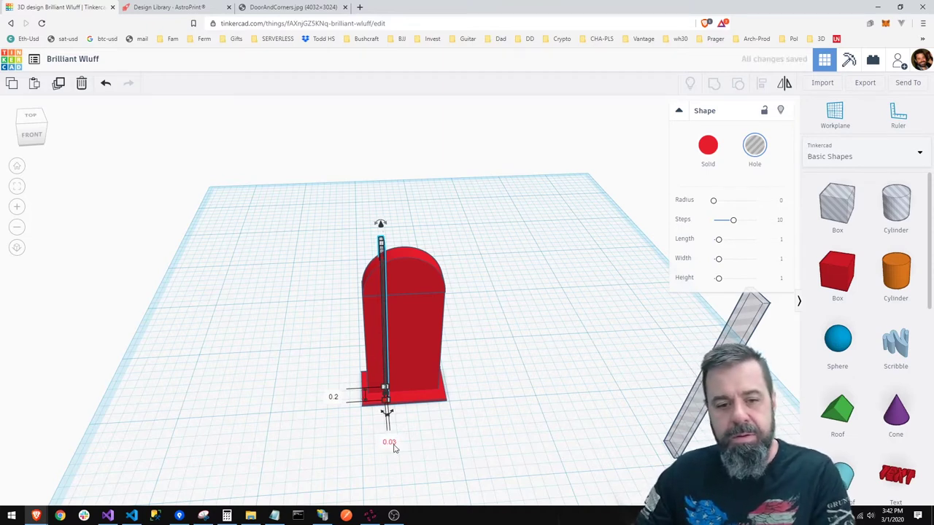
left_click(259, 341)
Nudge the groove bar two steps right toward the door's middle
right_click_drag(259, 342, 246, 307)
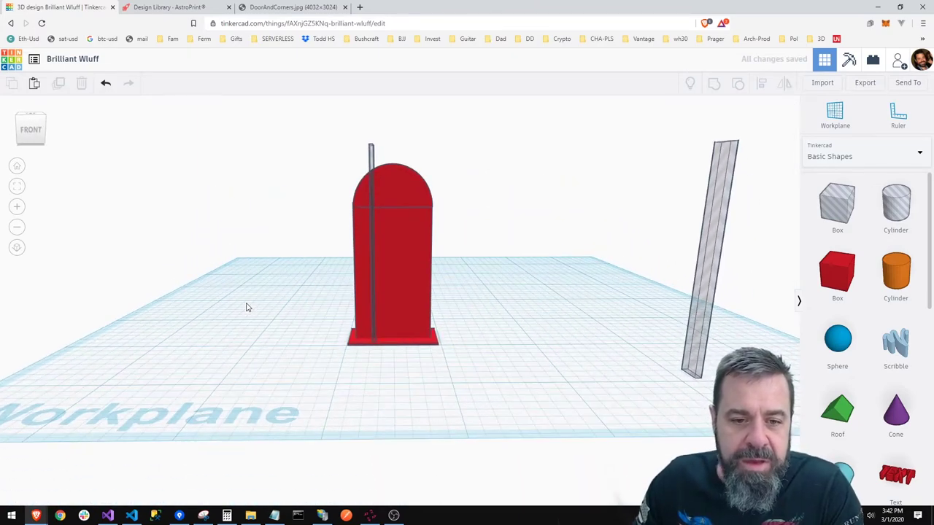
left_click(370, 152)
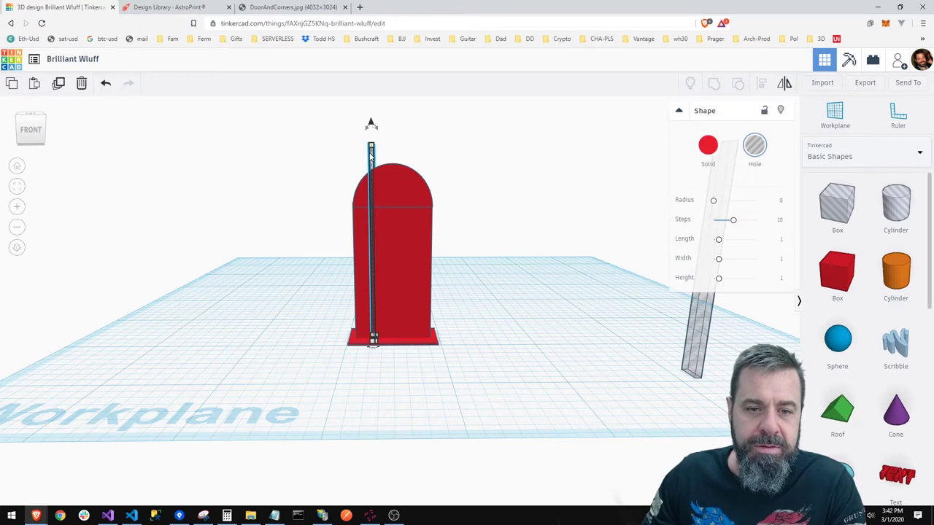
key("Right")
key("Right")
key("Right")
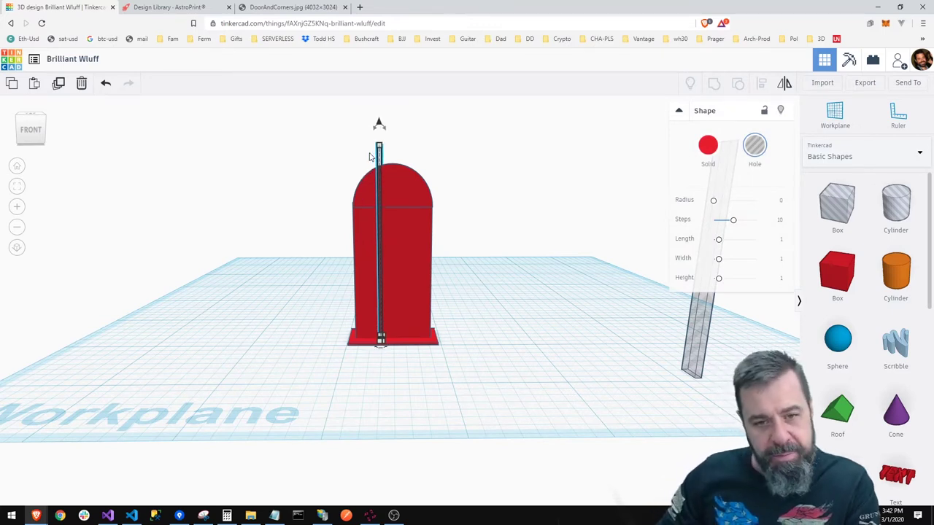
key("Right")
key("Right")
key("Right")
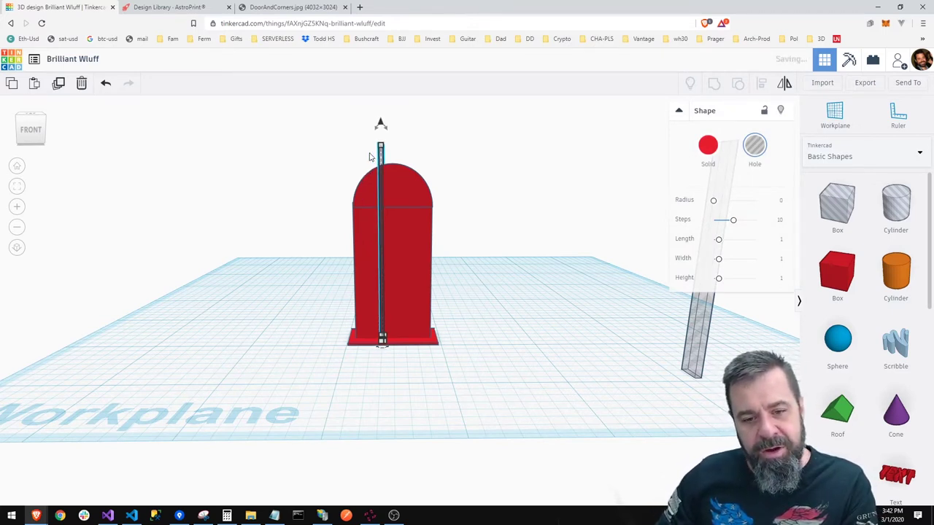
left_click(259, 243)
Duplicate the groove bar with Ctrl+D and shift the copy right across the door
right_click_drag(253, 249, 465, 312)
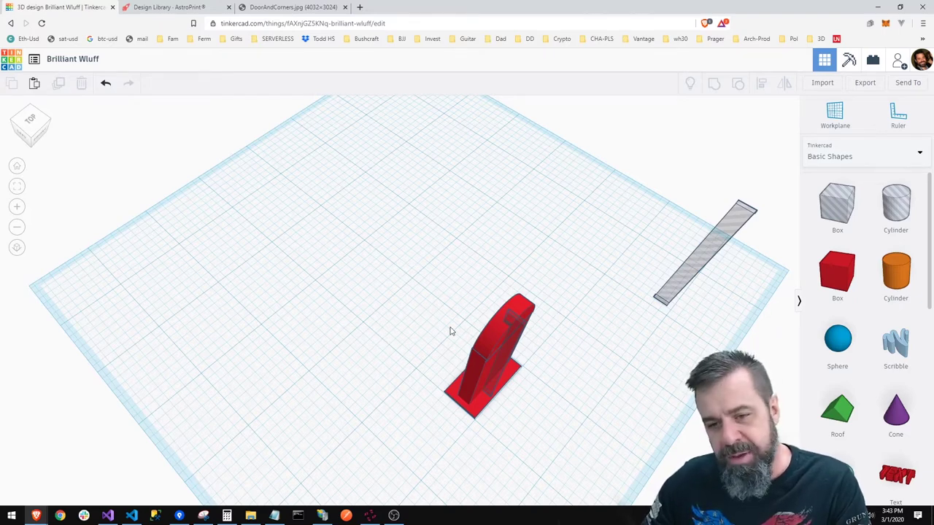
left_click(514, 325)
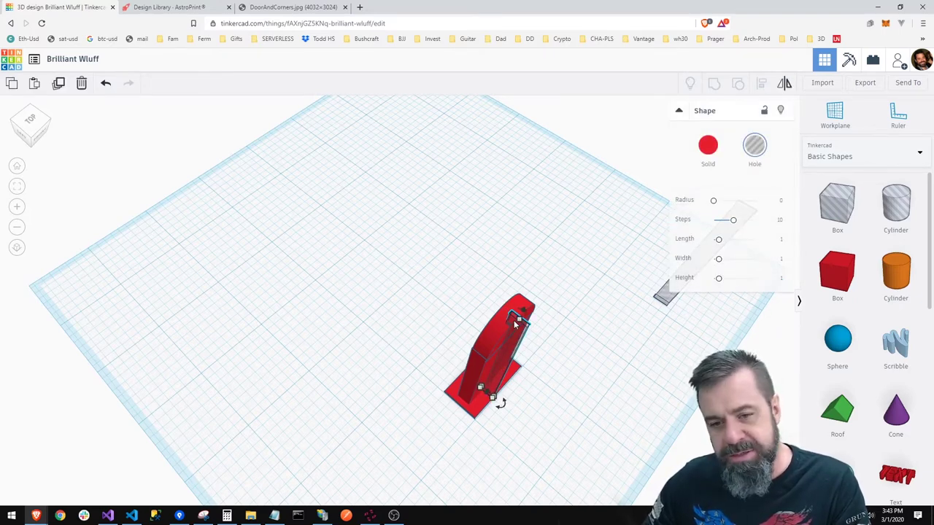
left_click(348, 346)
right_click_drag(349, 347, 299, 355)
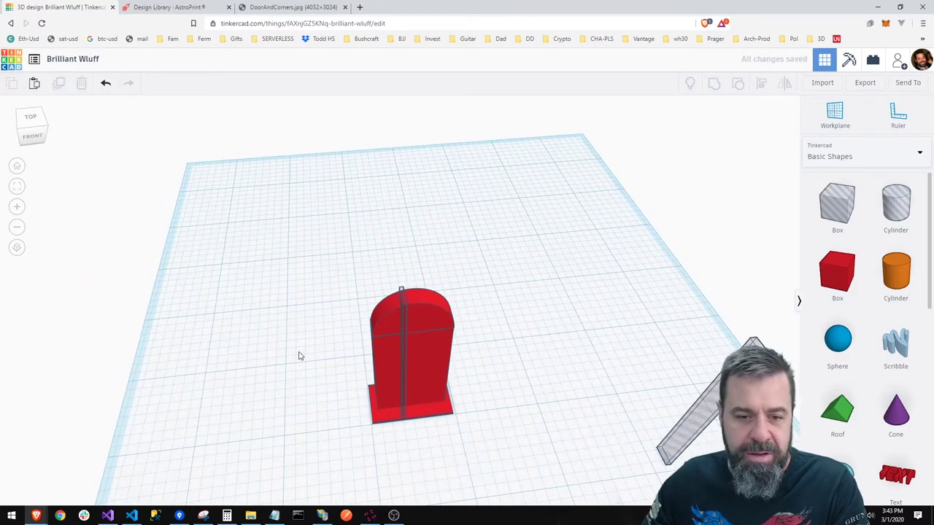
left_click(402, 365)
key("ctrl+d")
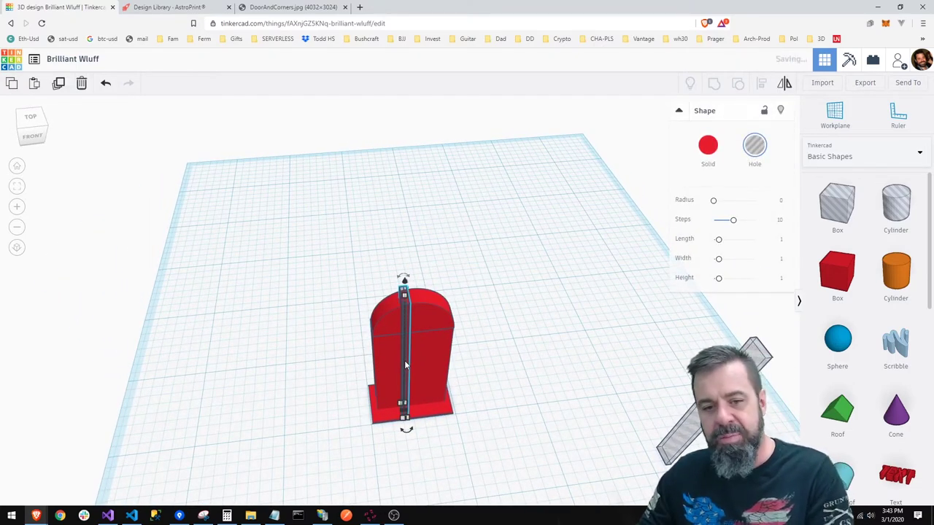
key("Right")
key("Right")
key("Right")
key("Right")
key("Right")
key("Right")
key("Right")
key("Right")
key("Right")
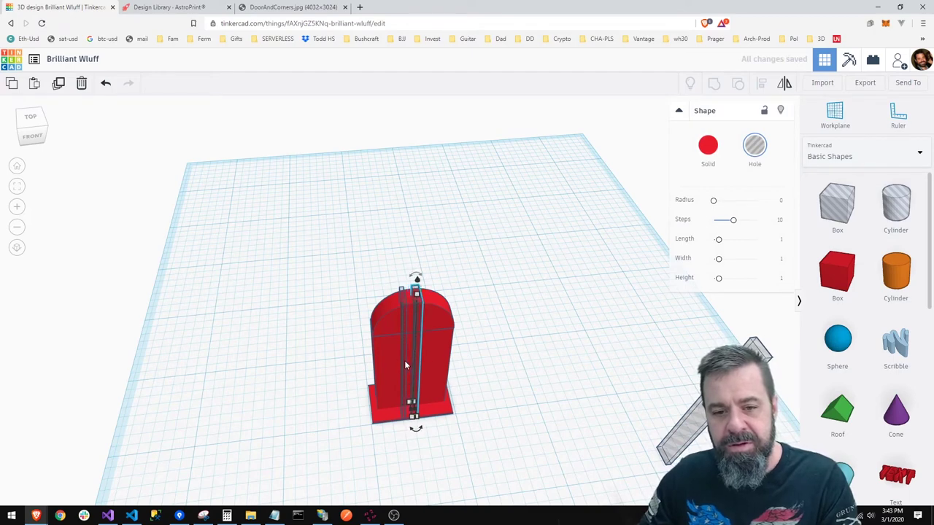
key("Right")
Nudge the left groove bar slightly left to even the spacing
right_click_drag(405, 361, 298, 271)
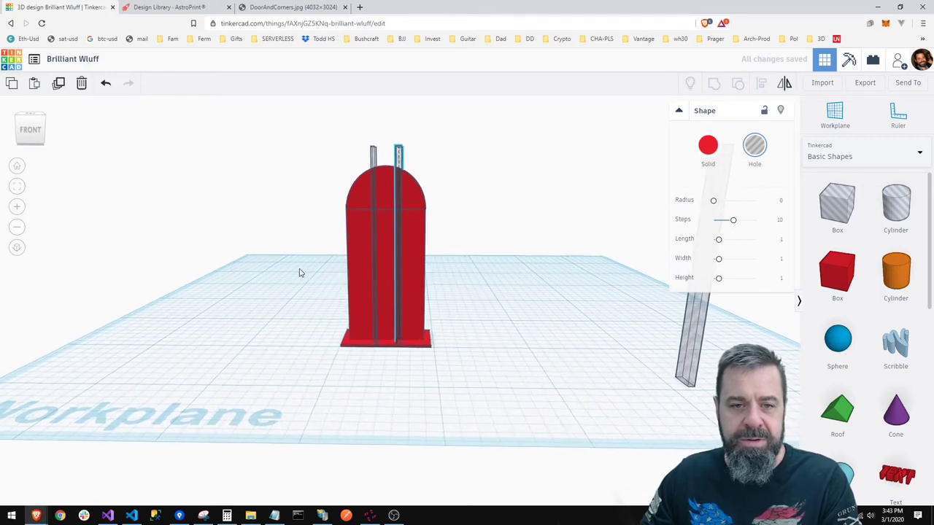
left_click(376, 153)
key("Left")
key("Left")
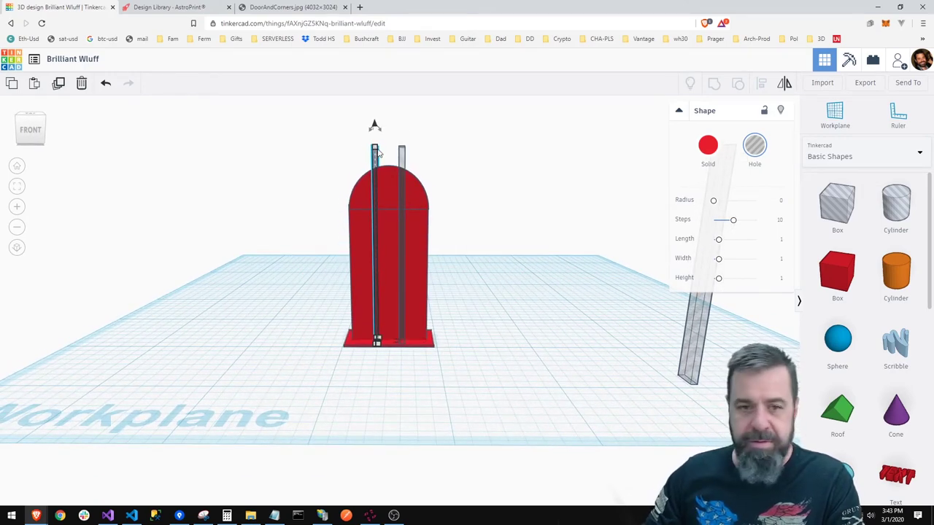
left_click(277, 238)
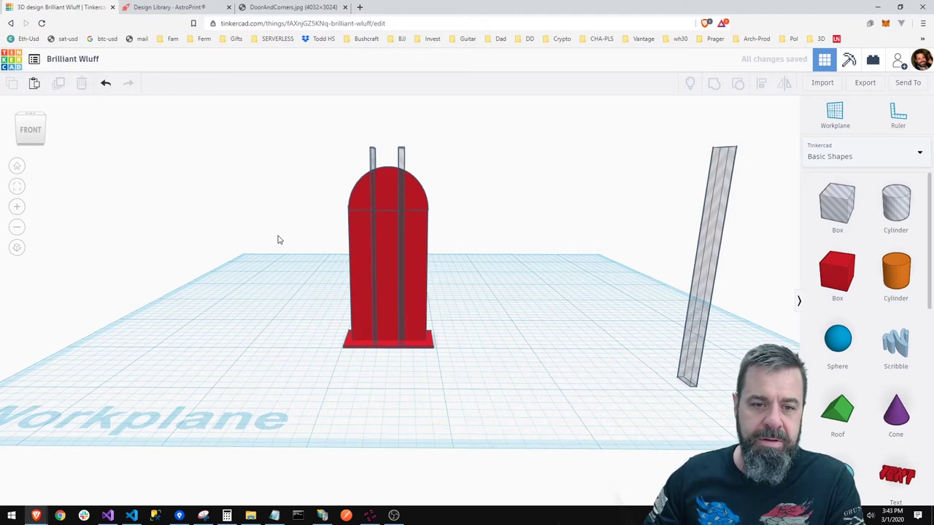
right_click_drag(277, 237, 156, 305)
left_click_drag(159, 302, 314, 409)
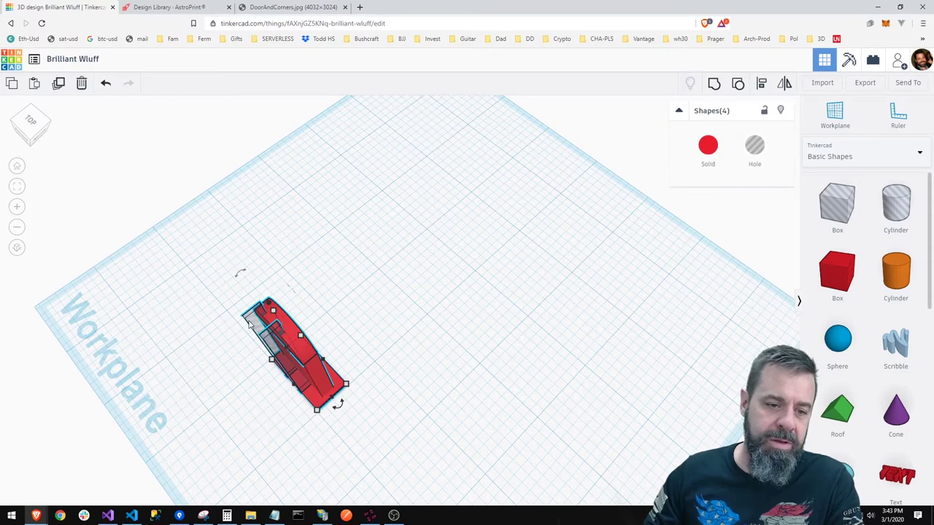
left_click(134, 355)
left_click(261, 356)
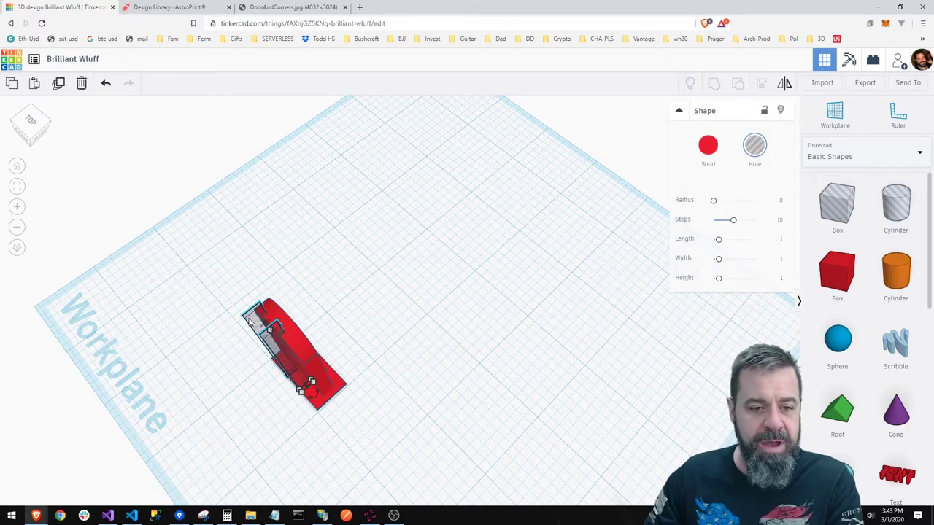
left_click(241, 326, "shift")
right_click_drag(241, 324, 317, 308)
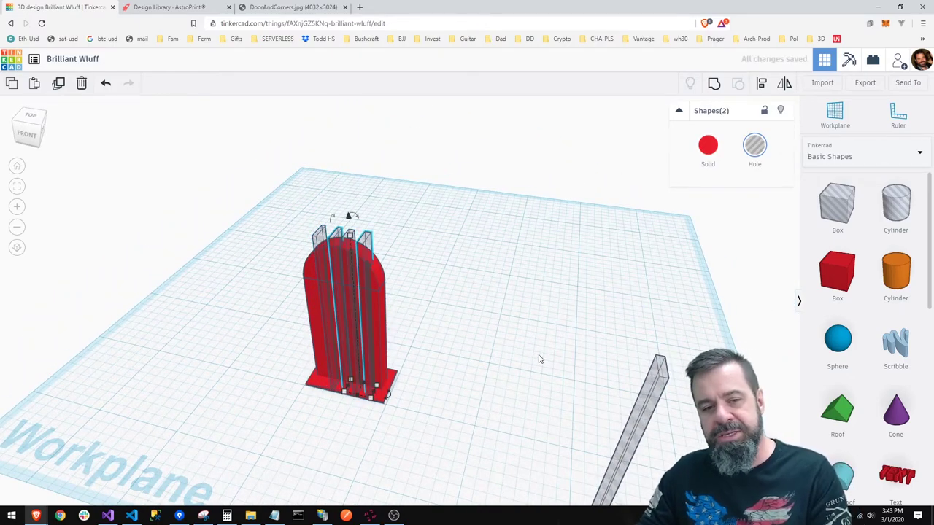
right_click_drag(538, 358, 345, 386)
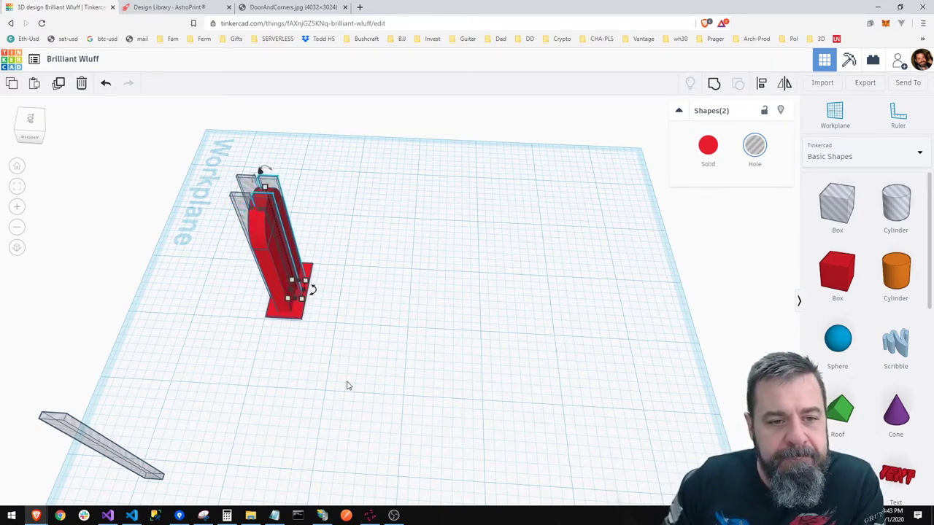
right_click_drag(347, 385, 510, 355)
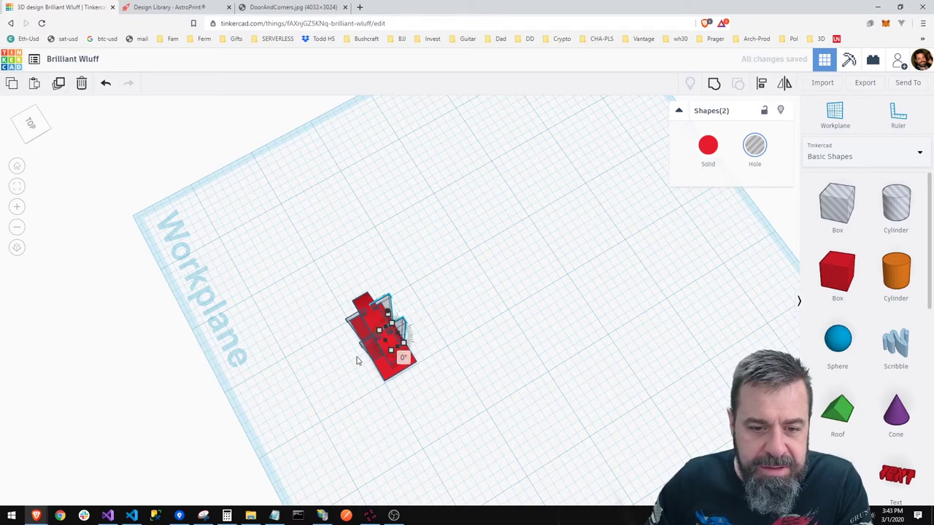
left_click(405, 463)
right_click_drag(405, 463, 425, 436)
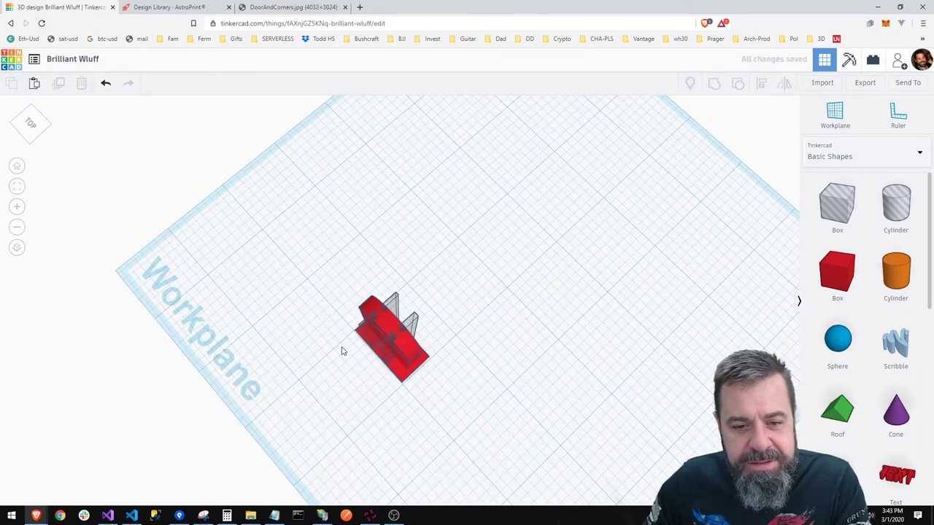
left_click(371, 330)
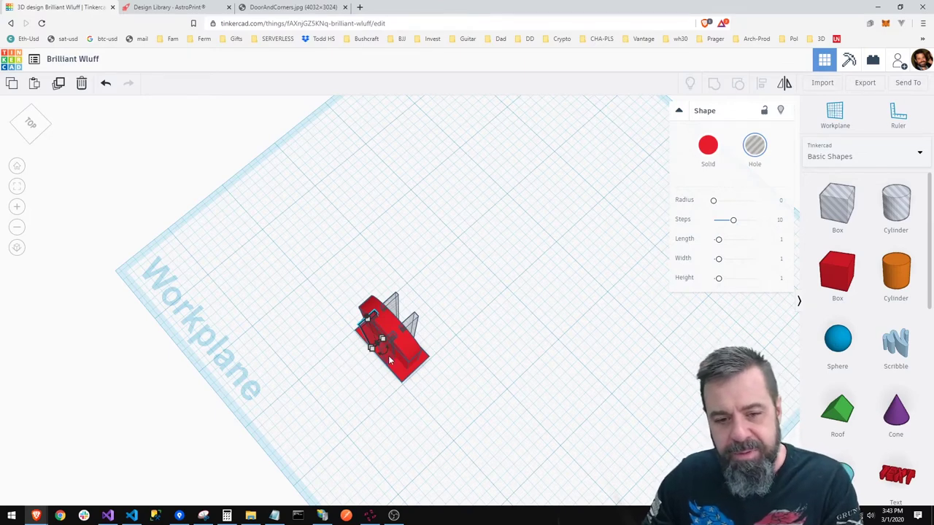
left_click(325, 405)
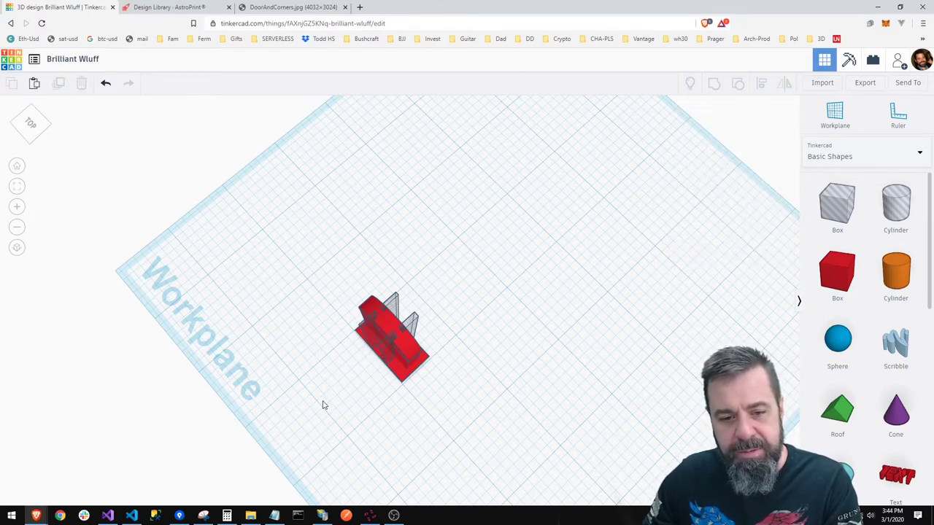
left_click(381, 362)
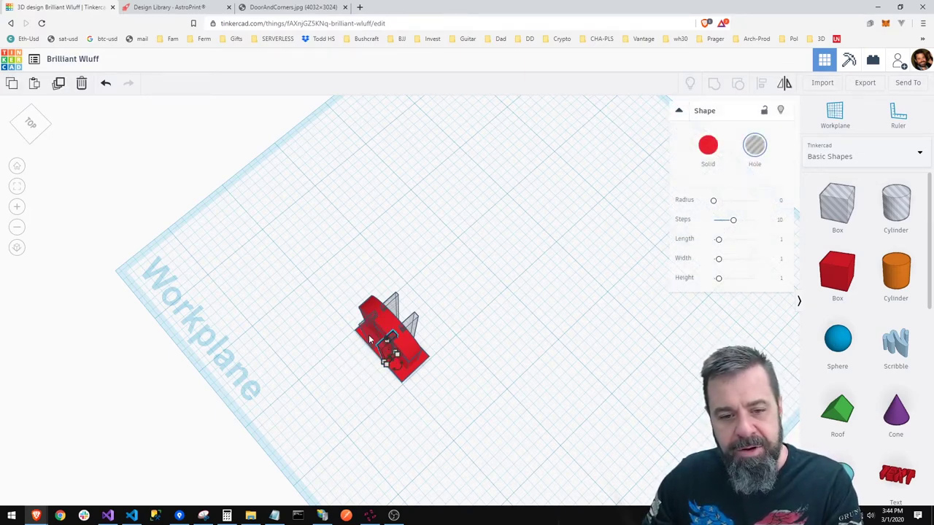
left_click(370, 339, "shift")
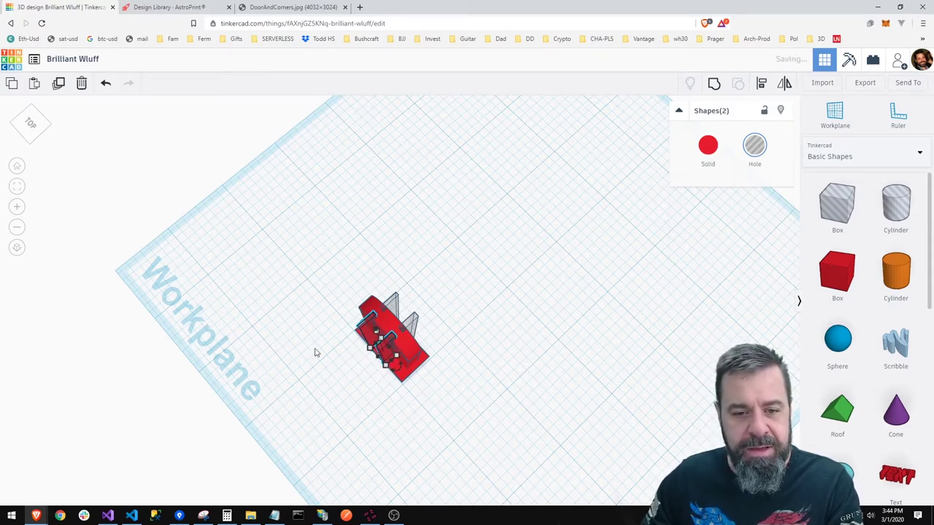
left_click(250, 386)
right_click_drag(250, 386, 434, 309)
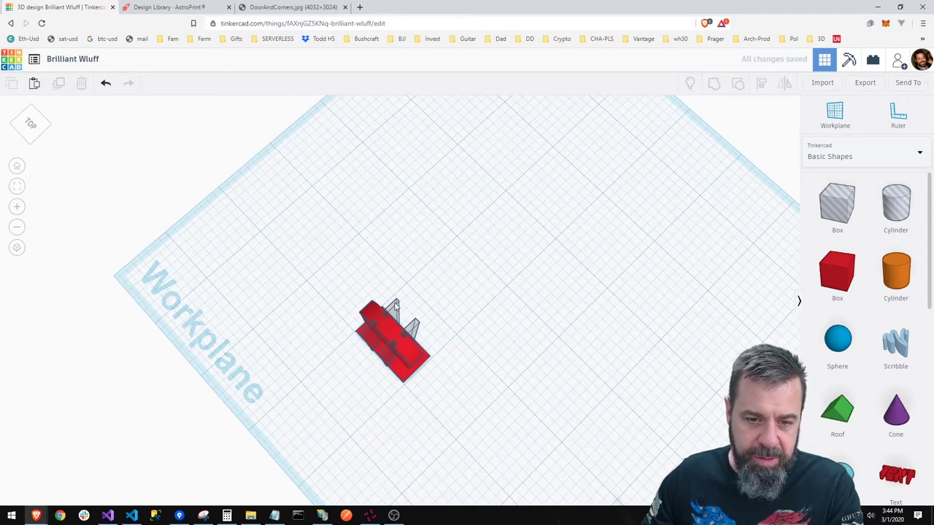
Group the door body, grooves and both fins into one door, then drop a new red box beside it
left_click(394, 303)
left_click(414, 328, "shift")
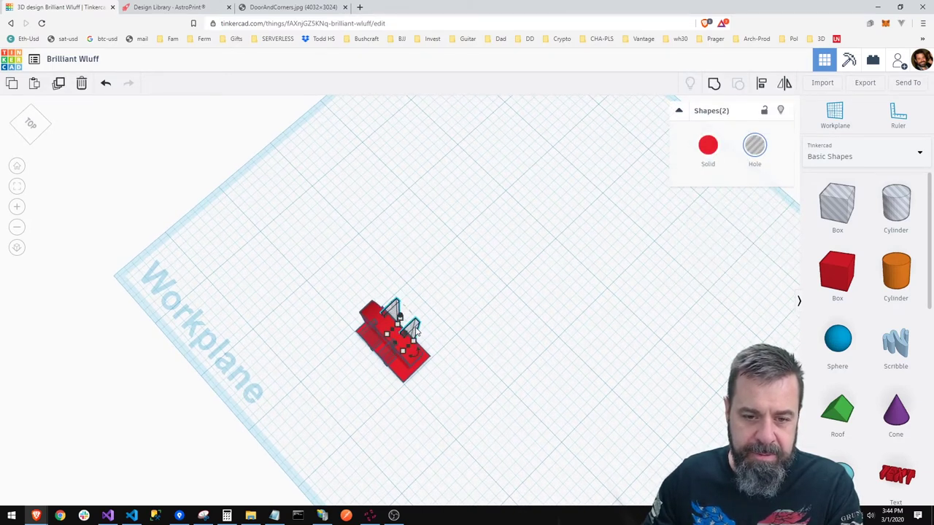
left_click(270, 328)
right_click_drag(271, 328, 272, 296)
left_click_drag(259, 194, 510, 284)
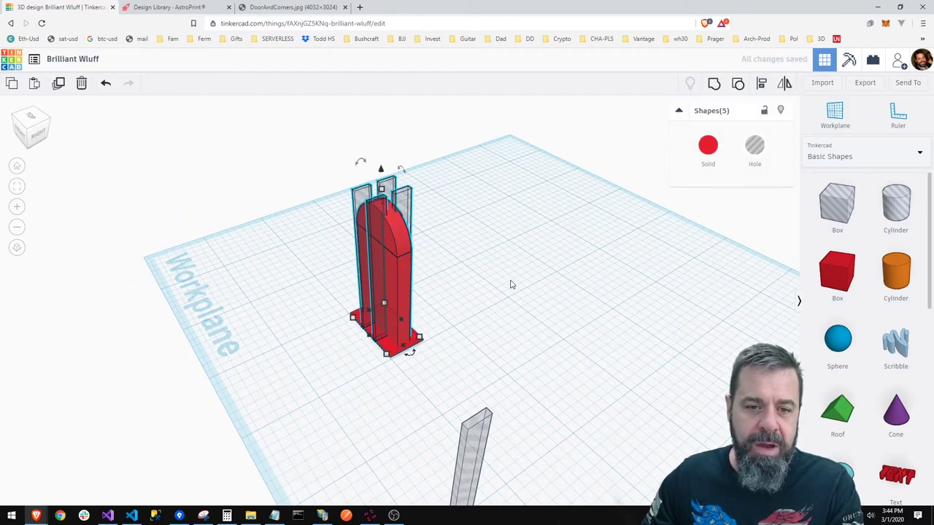
left_click(713, 86)
left_click(235, 303)
right_click_drag(235, 303, 381, 285)
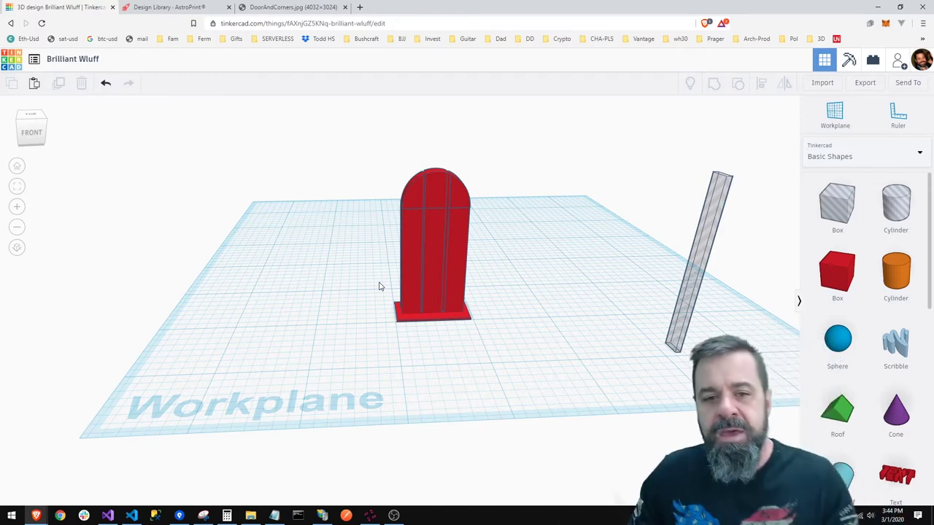
left_click_drag(851, 279, 272, 364)
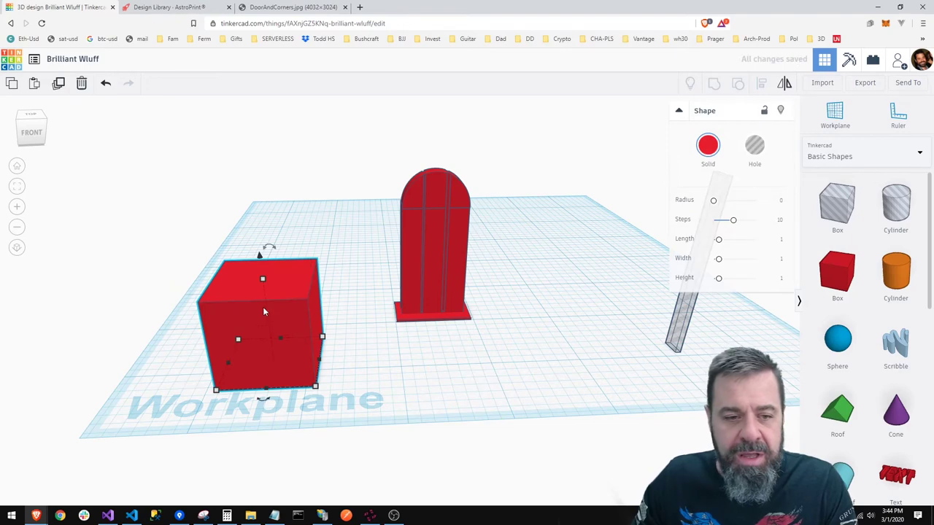
Flatten the new box into a thin slab and set its width to 0.22
left_click_drag(263, 279, 272, 351)
right_click_drag(356, 367, 334, 348)
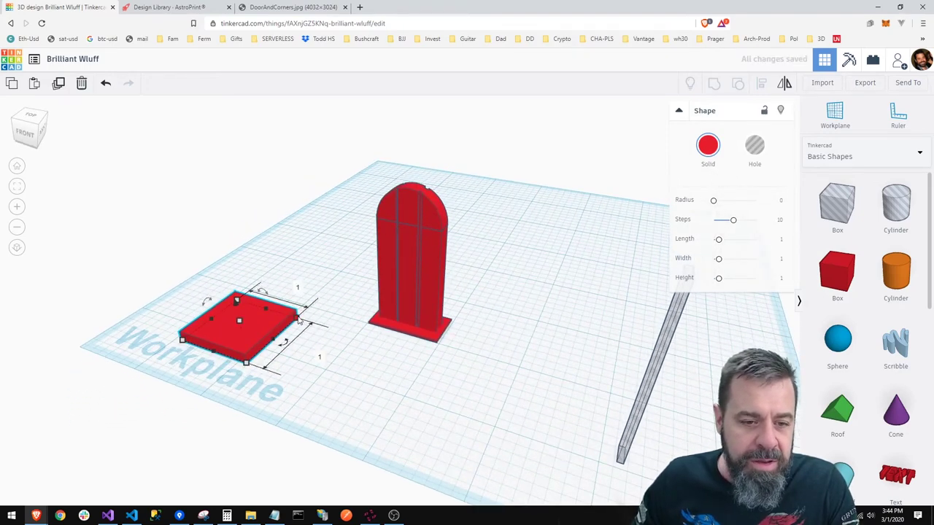
left_click(423, 304)
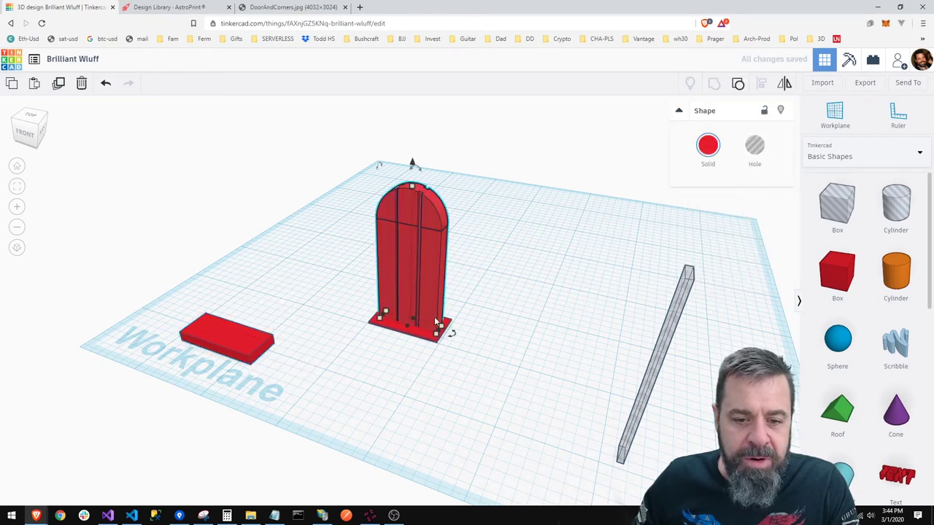
mouse_move(437, 338)
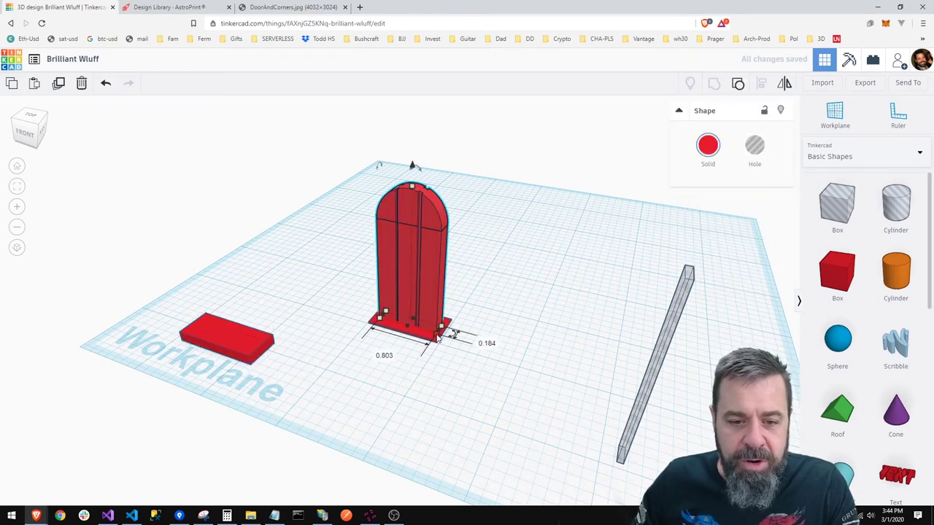
left_click(269, 348)
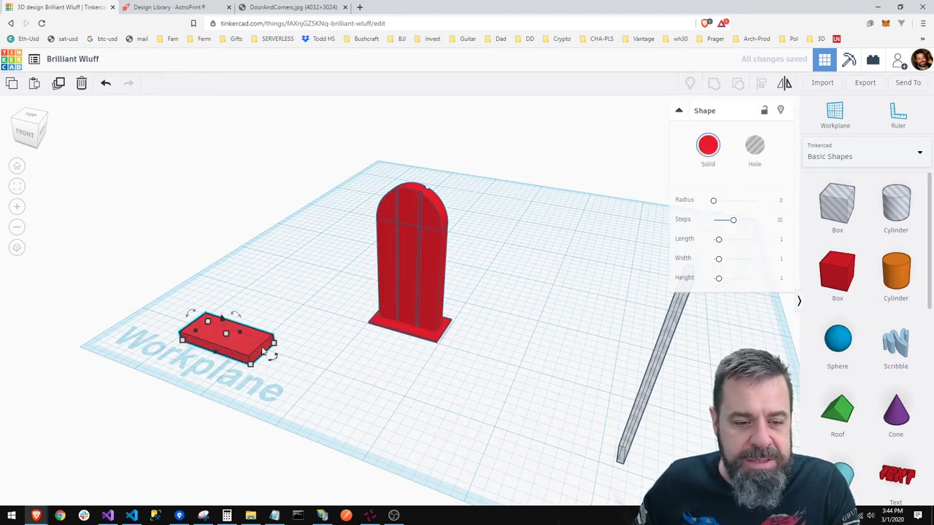
mouse_move(253, 364)
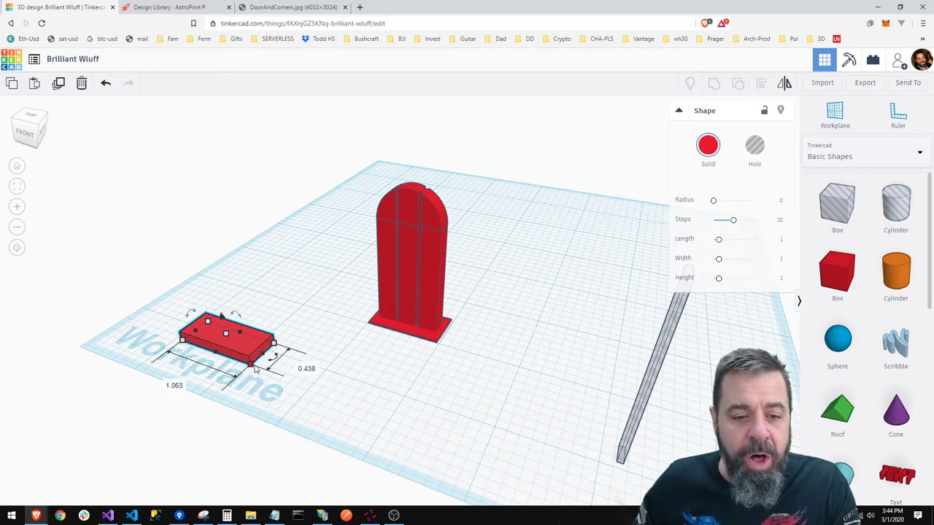
left_click(429, 324)
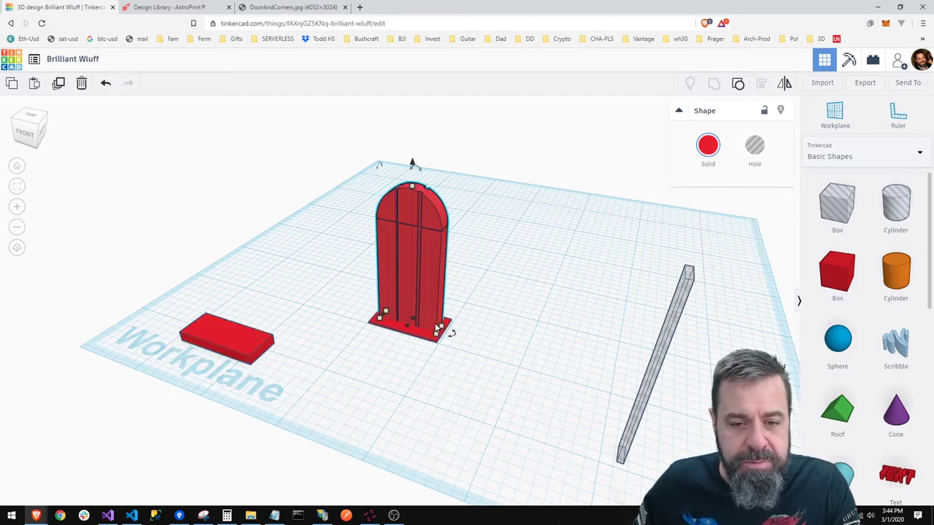
mouse_move(438, 334)
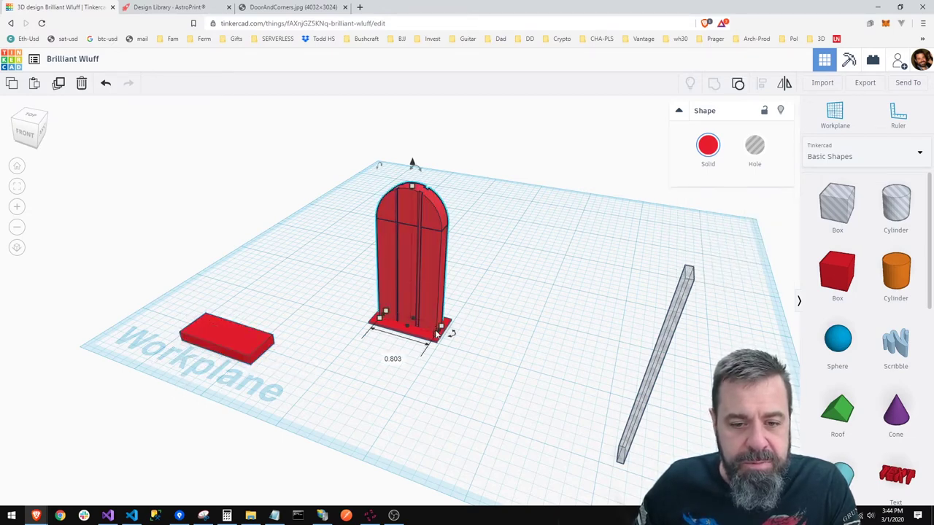
left_click(244, 347)
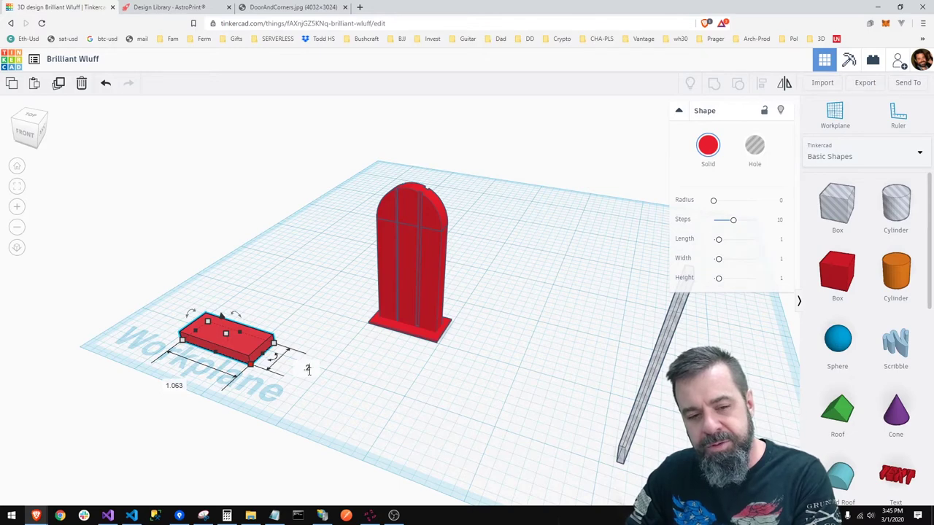
key("Return")
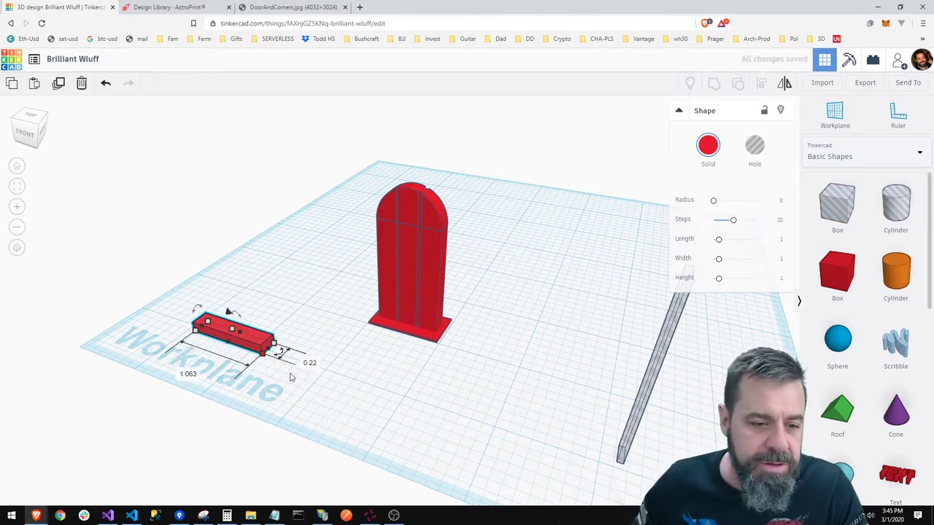
Set the small box's length to 0.8, correcting a mistyped 0.08
left_click(441, 297)
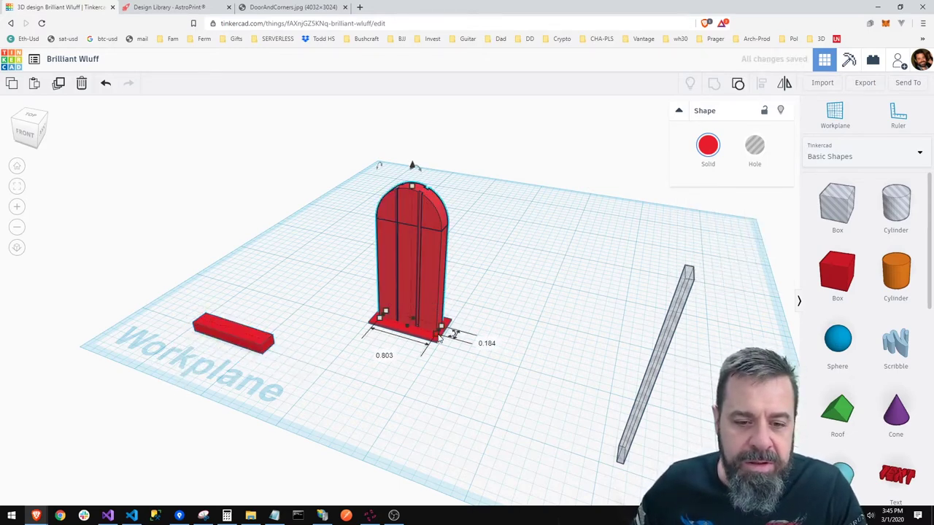
left_click(208, 330)
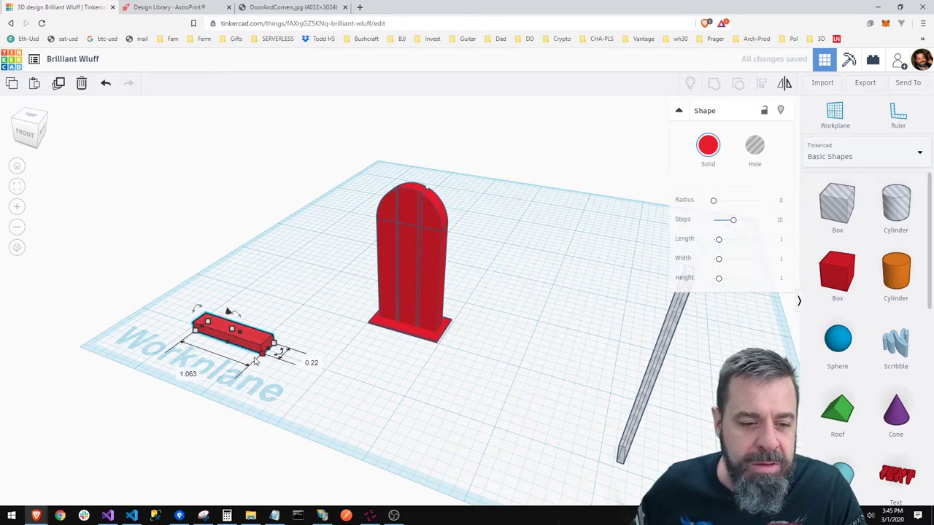
left_click(190, 374)
type(".0")
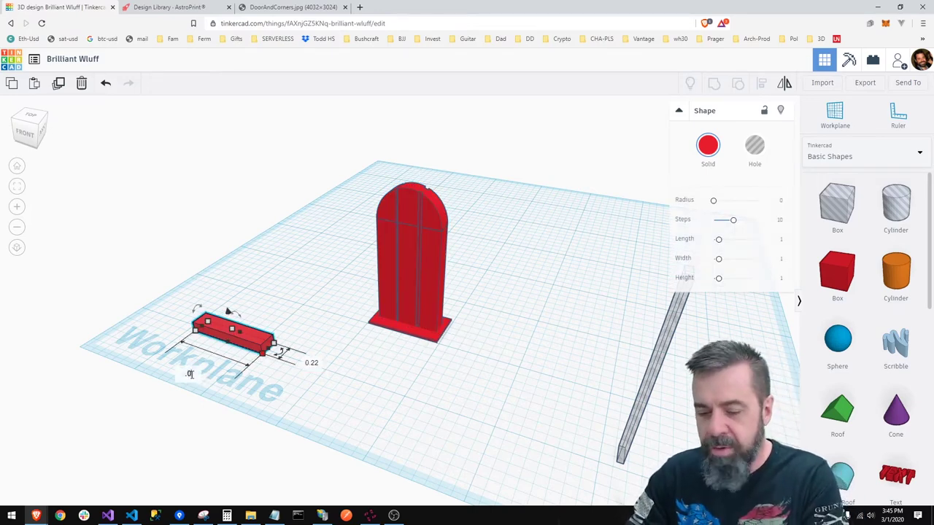
type("8")
key("Return")
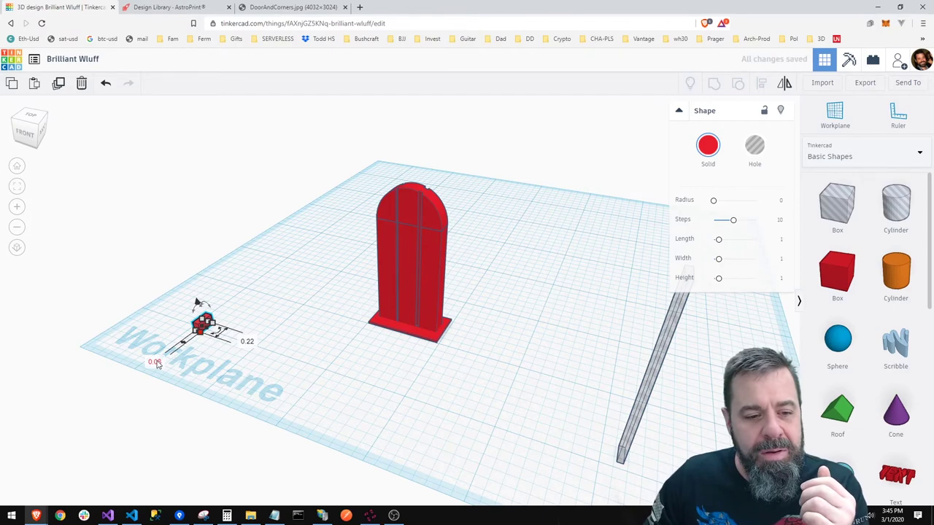
key("Return")
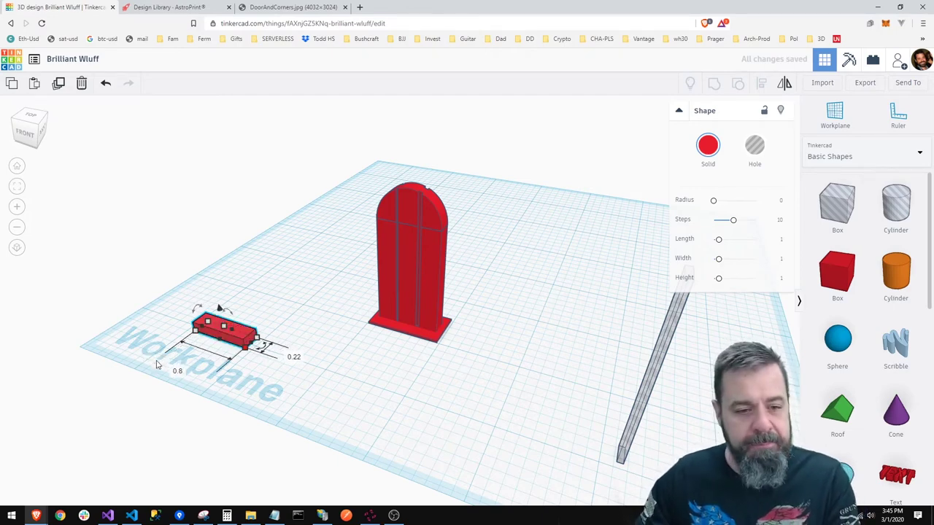
left_click(426, 267)
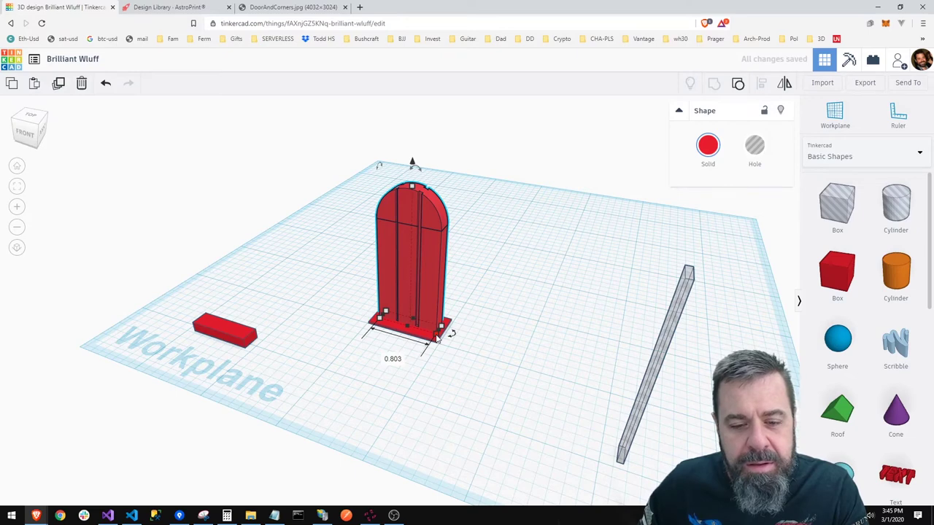
left_click(224, 333)
Flatten the small box to about 0.062 high and move it to the door's base
right_click_drag(224, 334, 264, 369)
left_click_drag(264, 369, 284, 347)
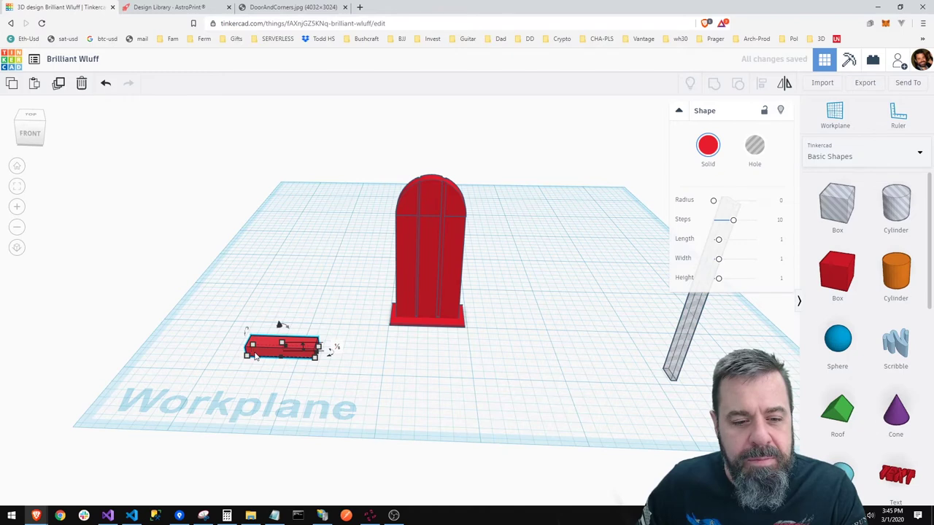
left_click_drag(282, 349, 282, 351)
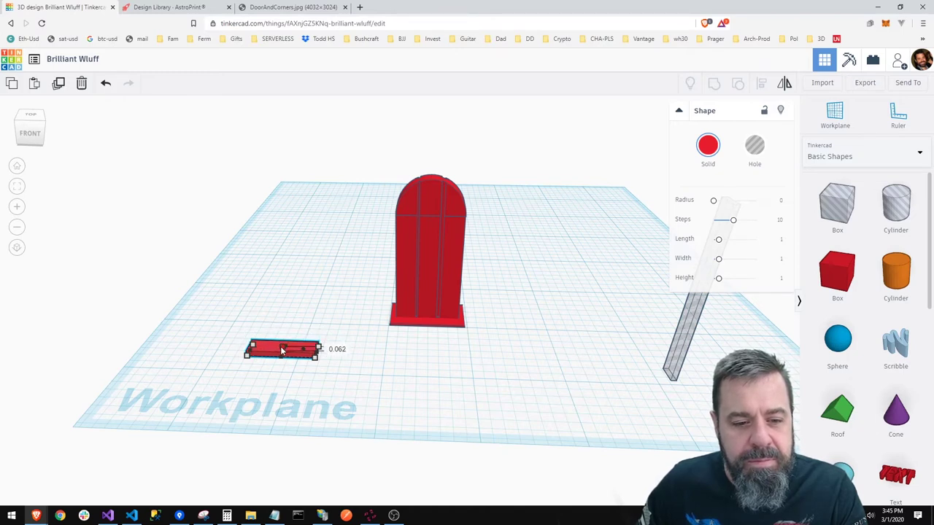
mouse_move(332, 352)
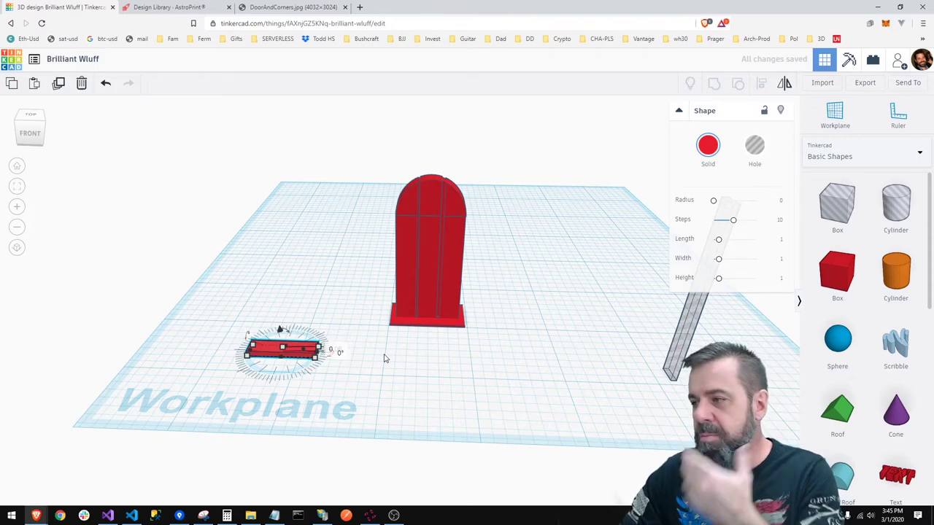
left_click(334, 268)
right_click_drag(333, 267, 314, 313)
left_click_drag(299, 335, 440, 312)
Raise the strap to 1.391 so it crosses the door where the arch begins
right_click_drag(440, 311, 420, 363)
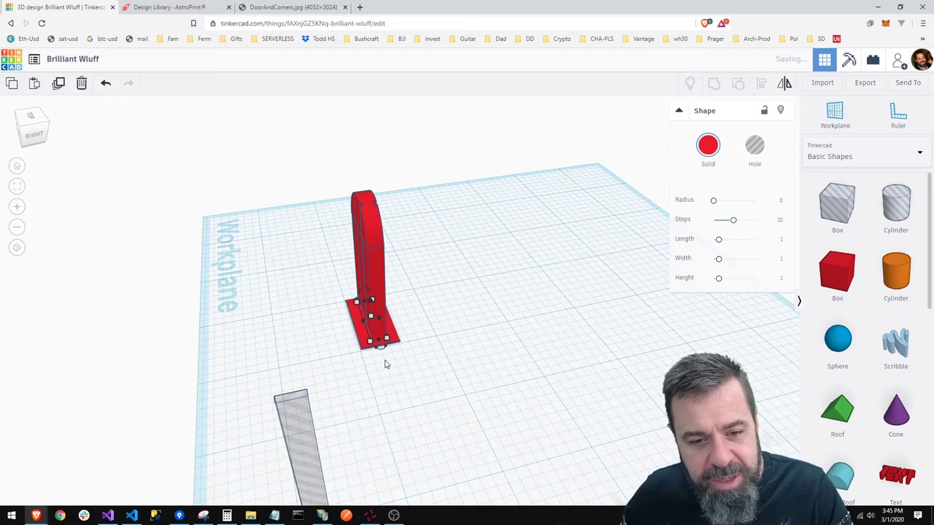
right_click_drag(386, 364, 575, 345)
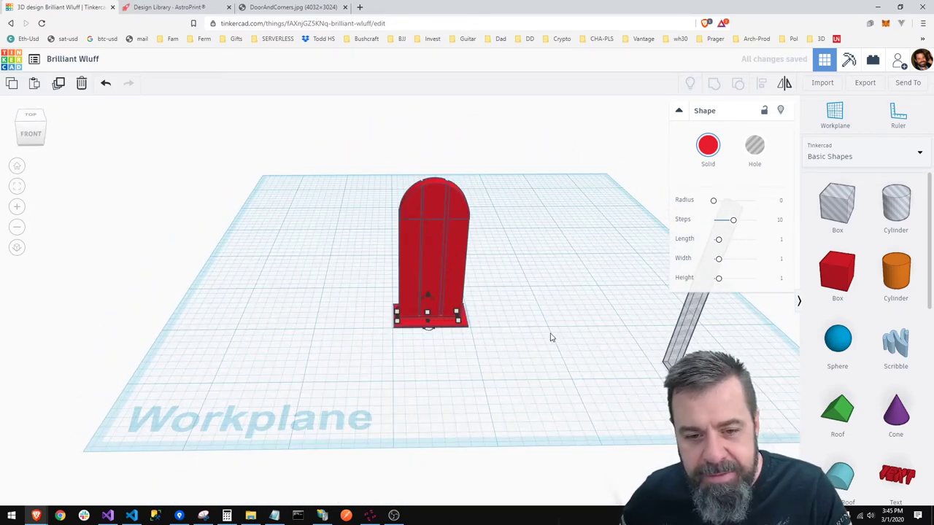
left_click_drag(422, 292, 434, 196)
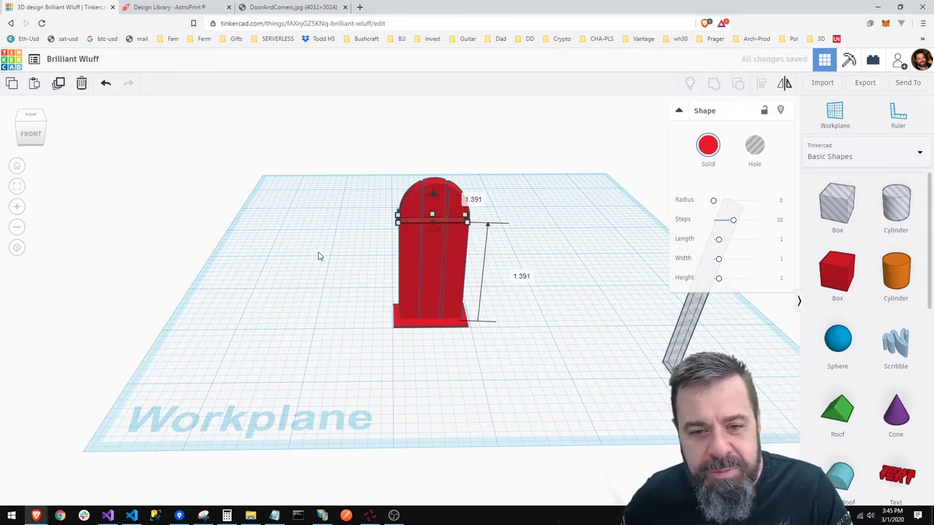
left_click(318, 257)
right_click_drag(316, 255, 297, 278)
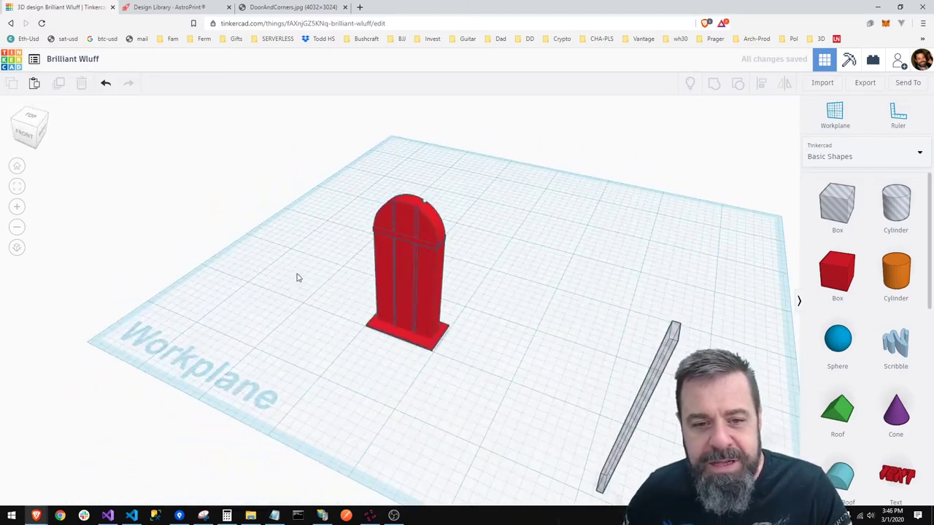
Position a second strap across the lower part of the door face
left_click(381, 233)
key("Right")
key("Right")
key("Right")
key("Right")
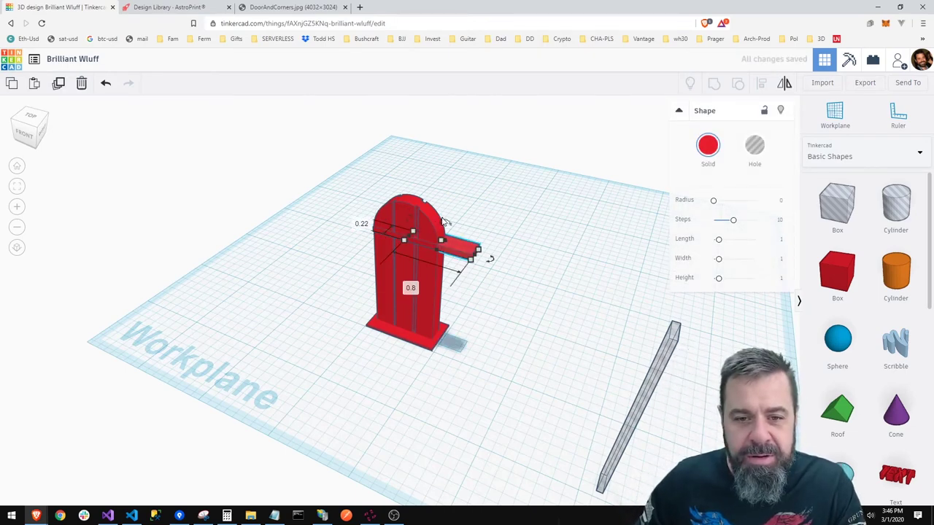
key("ctrl+Down")
right_click_drag(313, 306, 334, 272)
key("Left")
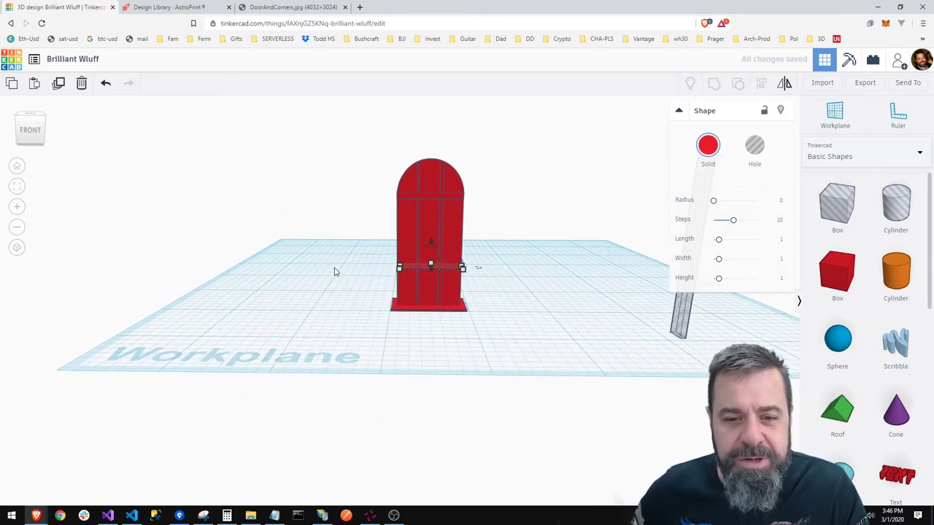
left_click_drag(433, 241, 423, 267)
left_click(288, 339)
Orbit around the door to check both straps from above, the side and the front
right_click_drag(287, 339, 194, 393)
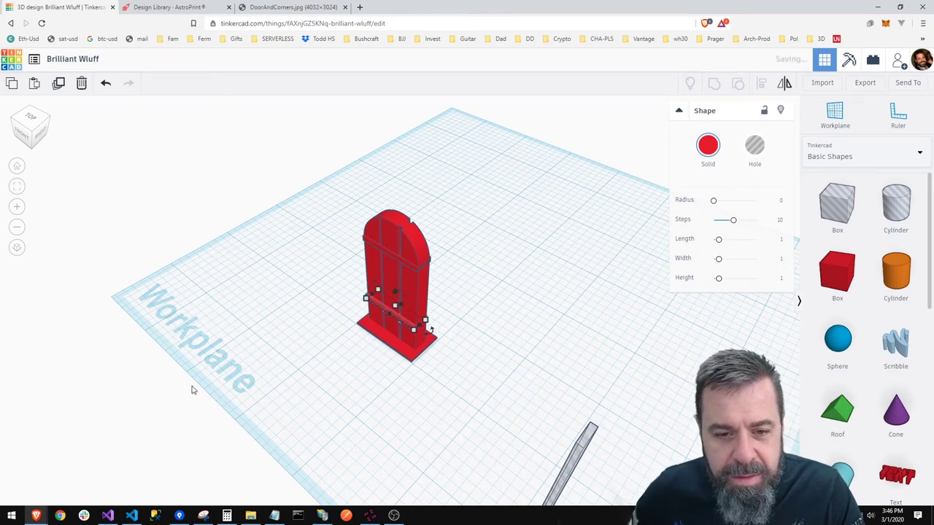
right_click_drag(537, 462, 377, 420)
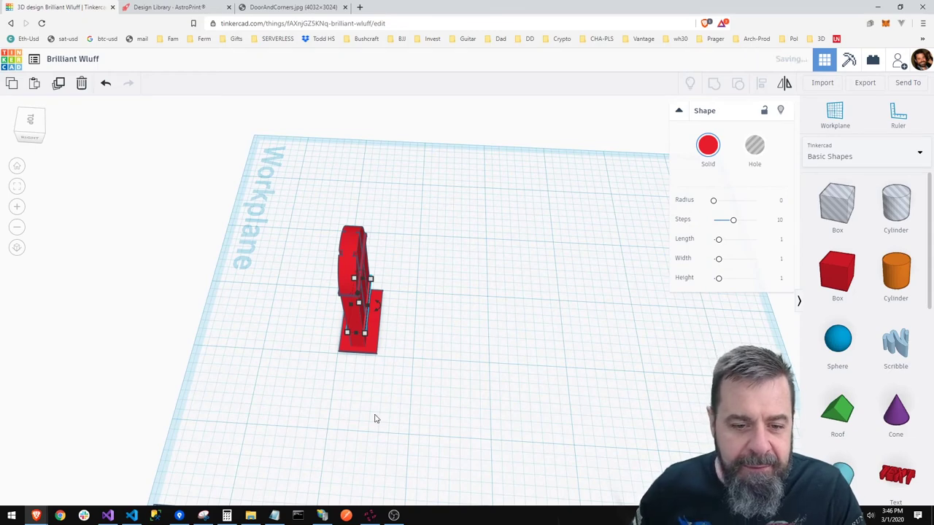
left_click(284, 344)
right_click_drag(284, 343, 533, 300)
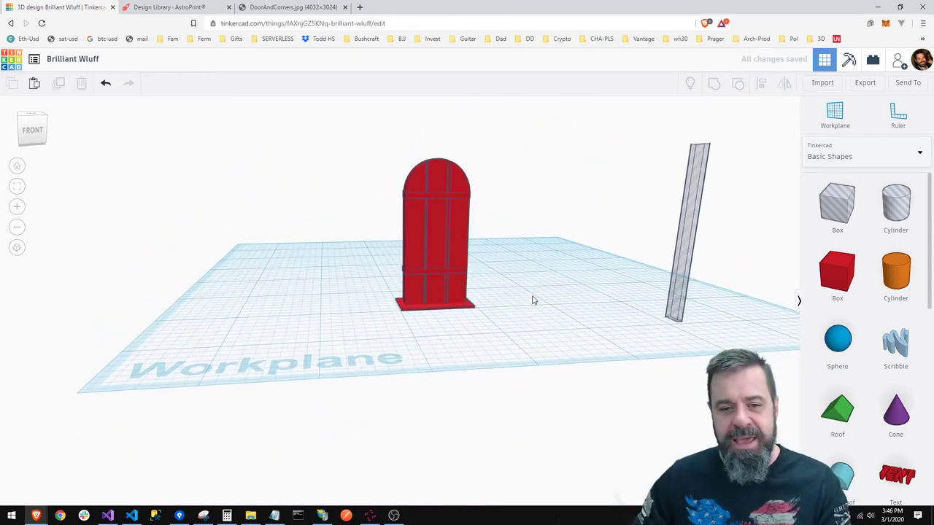
right_click_drag(310, 313, 355, 378)
scroll(348, 375, "up", 4)
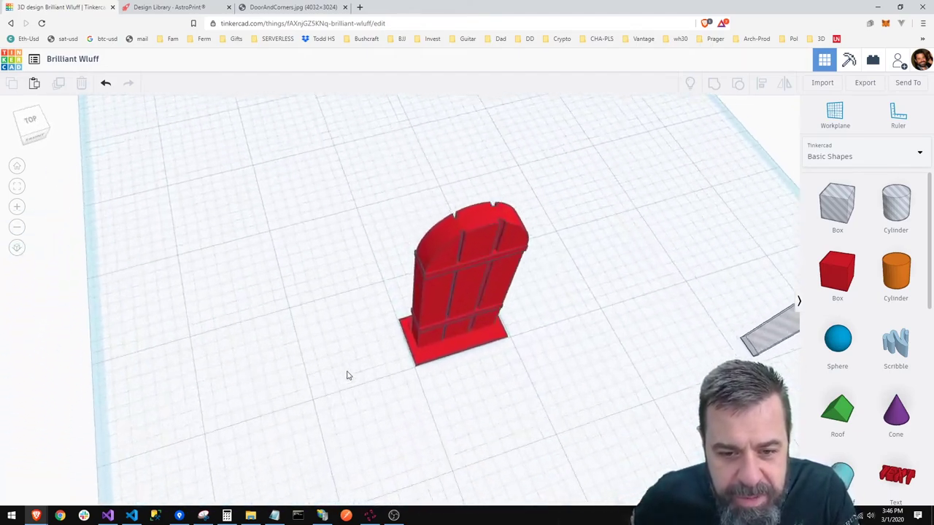
Shorten the lower strap to 0.78 long
scroll(348, 375, "up", 5)
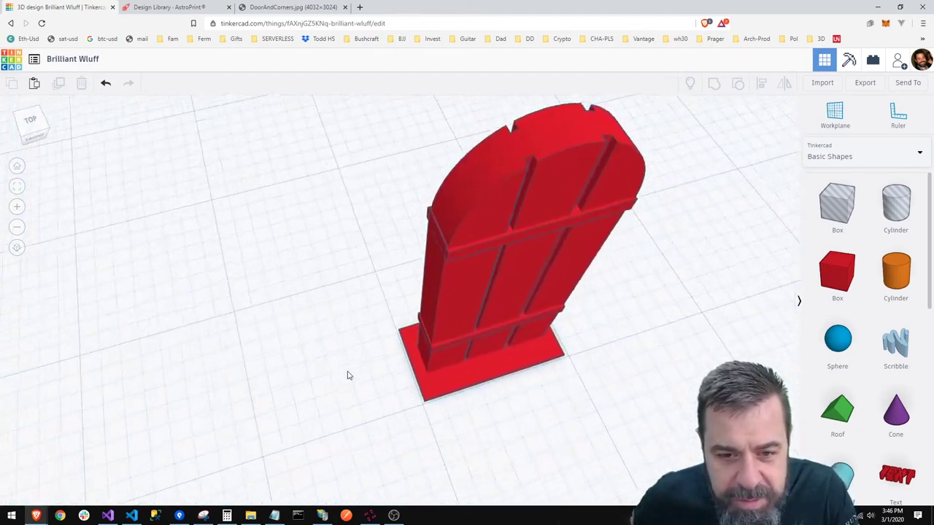
left_click(452, 346)
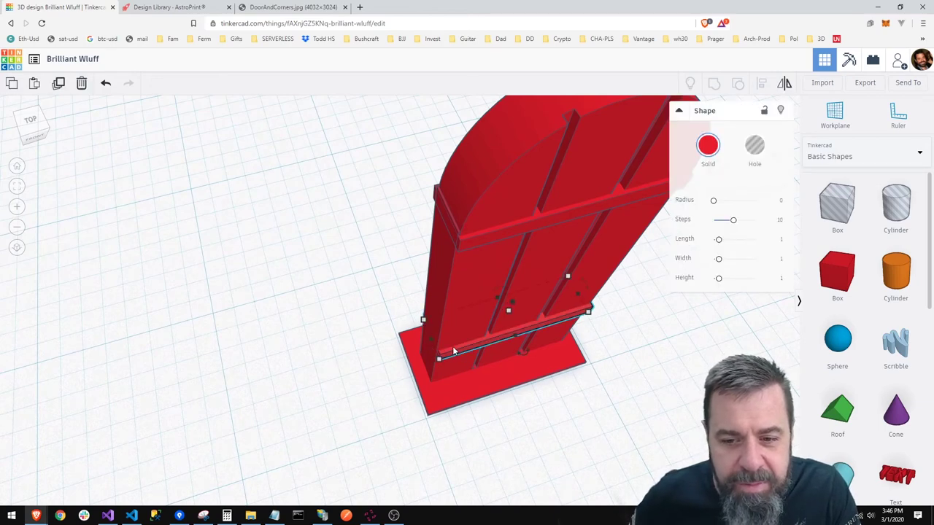
right_click_drag(452, 346, 632, 436)
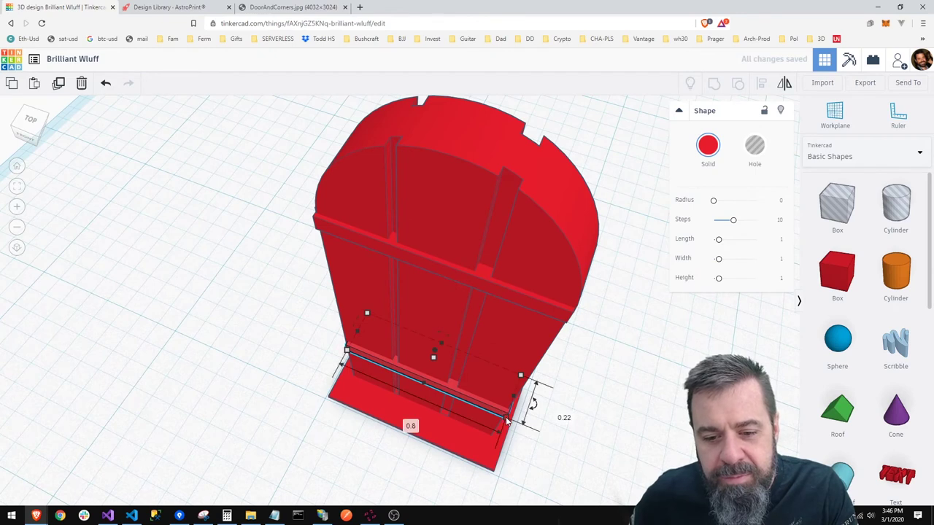
left_click(405, 423)
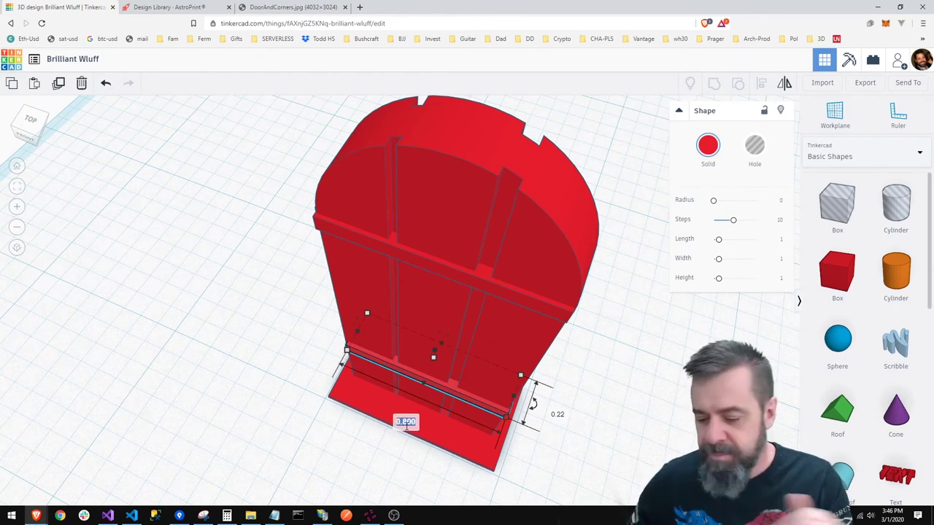
key("Return")
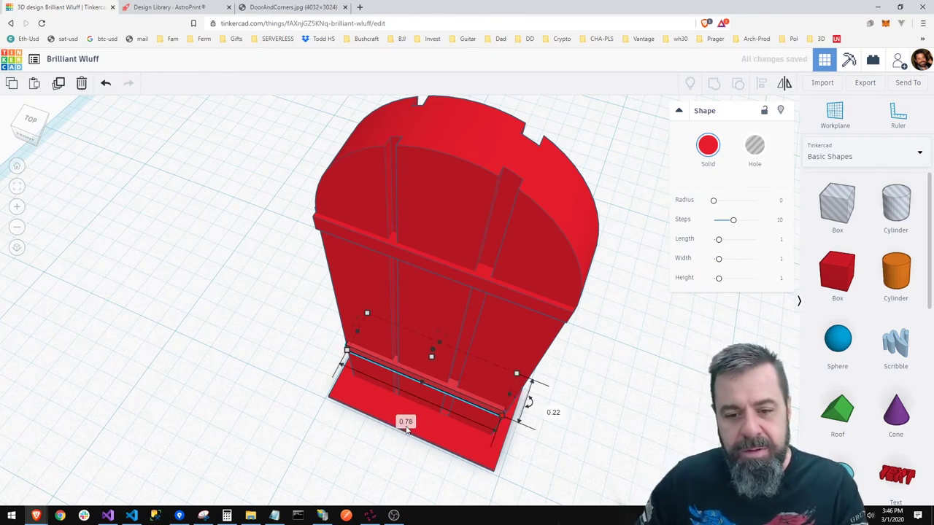
Shorten the upper strap to 0.78 long
left_click(465, 274)
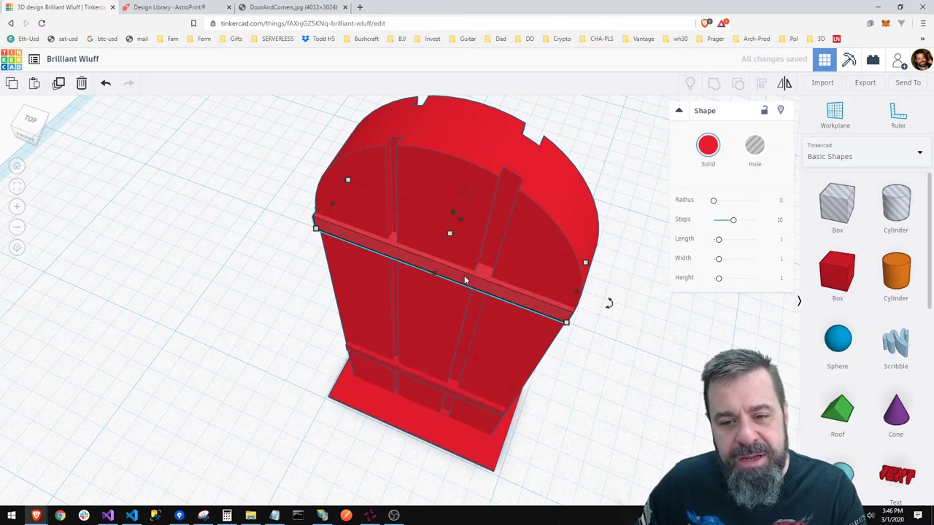
mouse_move(567, 326)
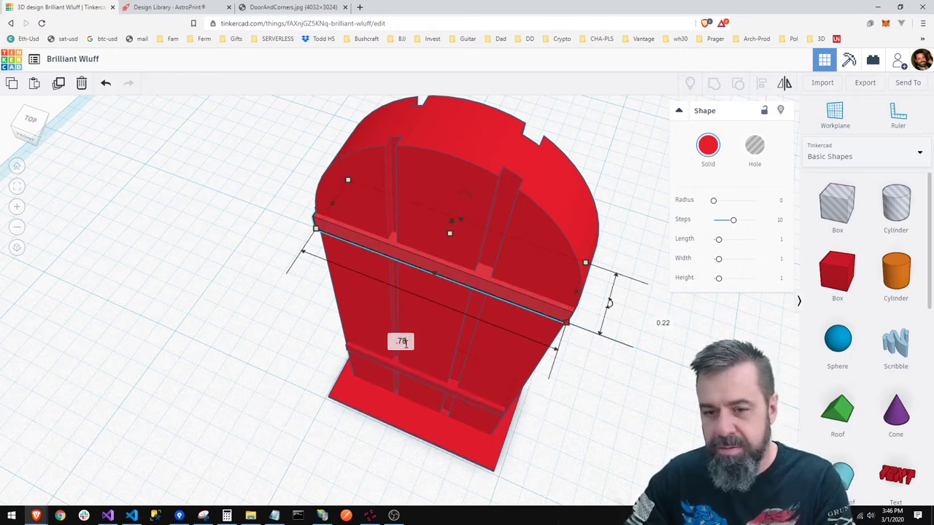
key("Return")
left_click(113, 254)
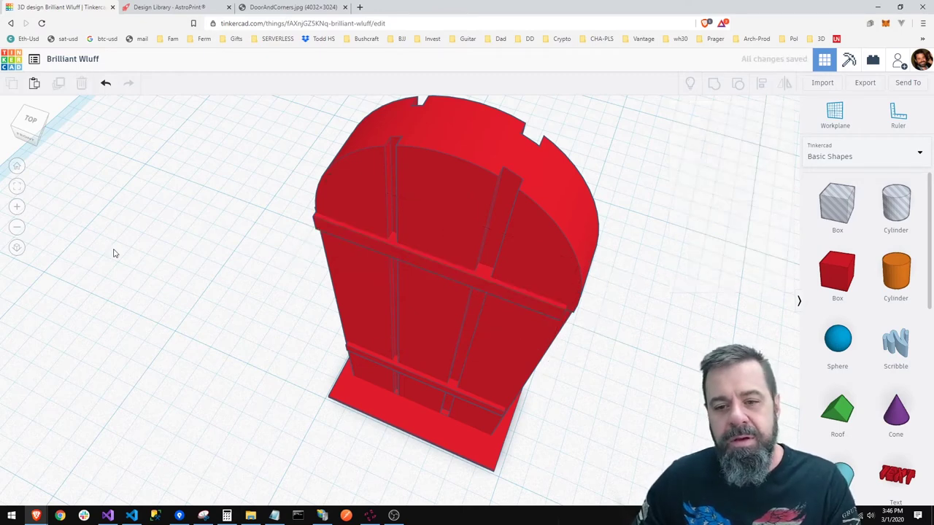
left_click(361, 234)
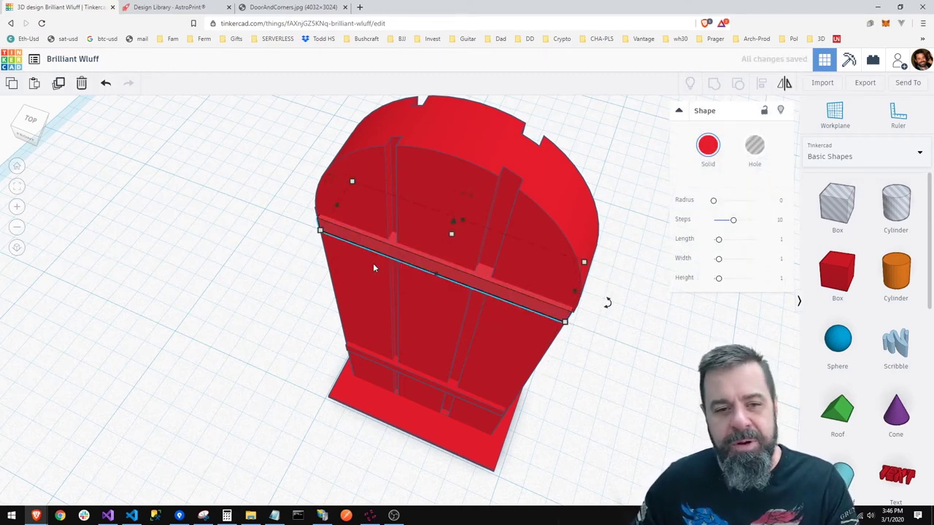
Return to a front view and place a Roof shape beside the door
right_click_drag(373, 267, 237, 311)
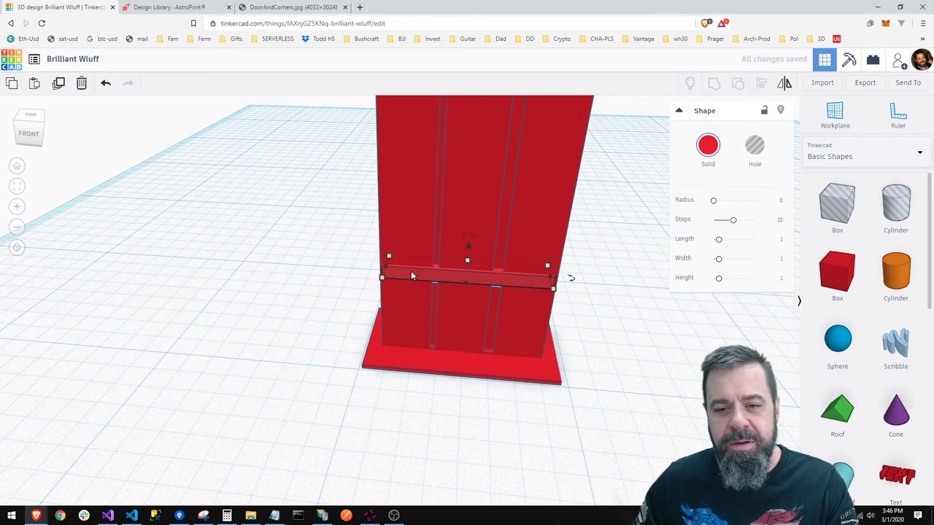
right_click_drag(307, 287, 407, 333)
left_click(621, 346)
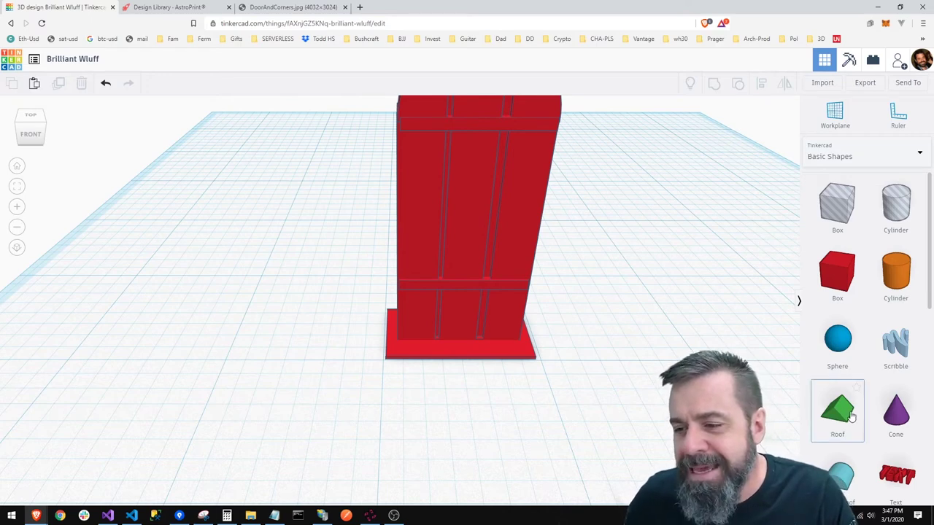
left_click_drag(851, 416, 632, 285)
scroll(632, 284, "down", 2)
scroll(885, 391, "down", 5)
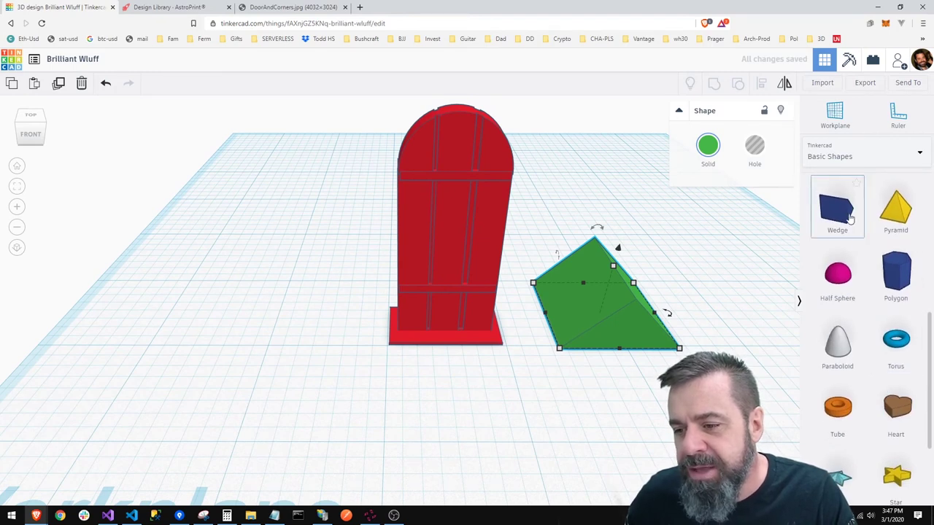
left_click_drag(852, 273, 737, 263)
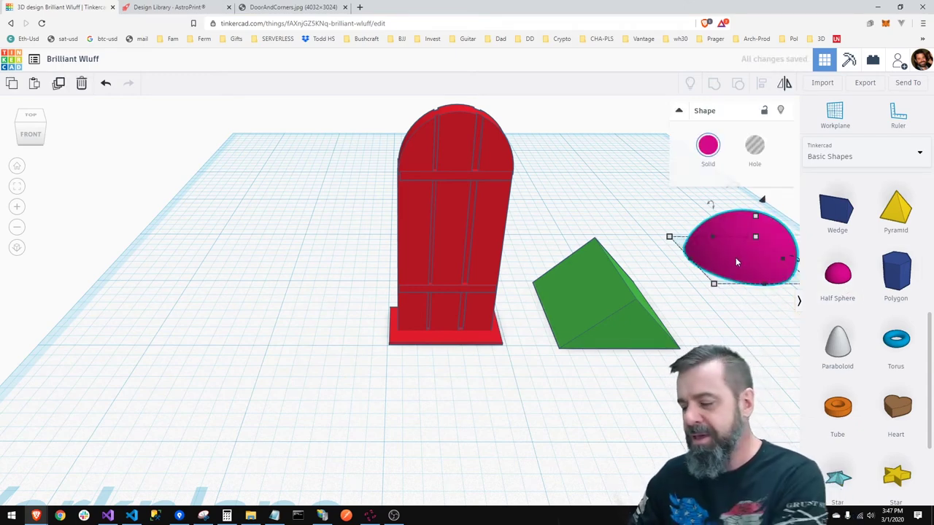
key("Delete")
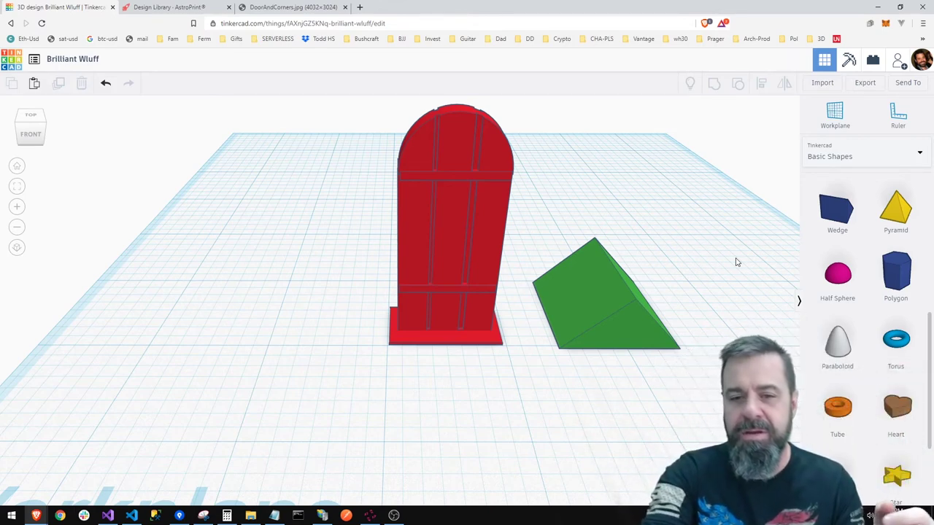
left_click(593, 291)
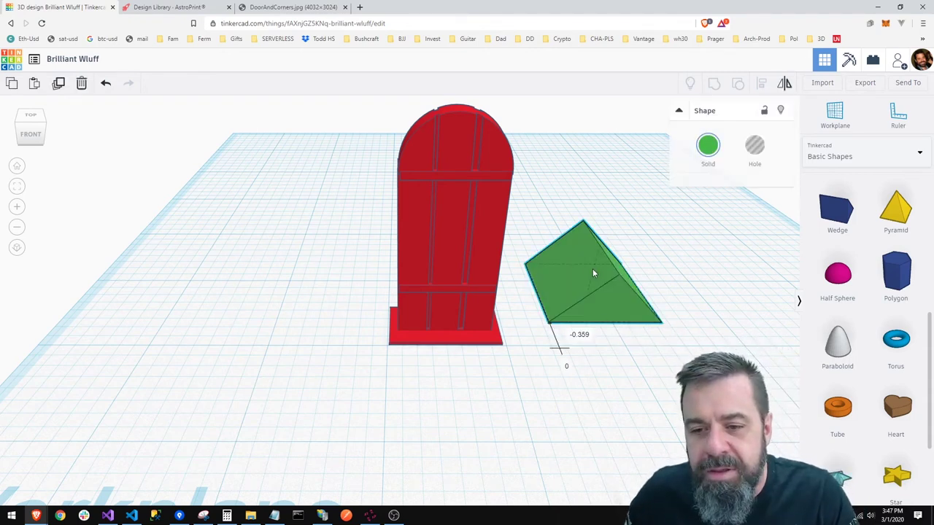
key("Delete")
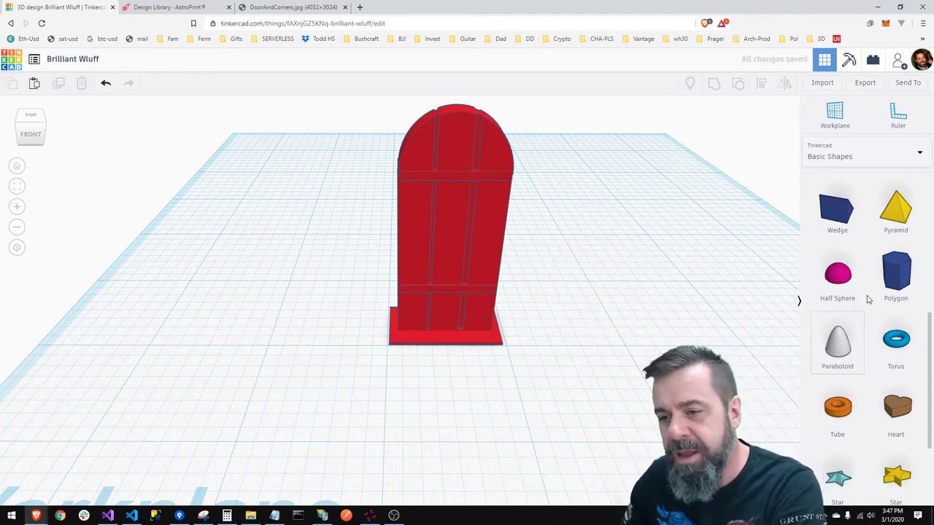
scroll(876, 303, "down", 2)
scroll(839, 353, "up", 4)
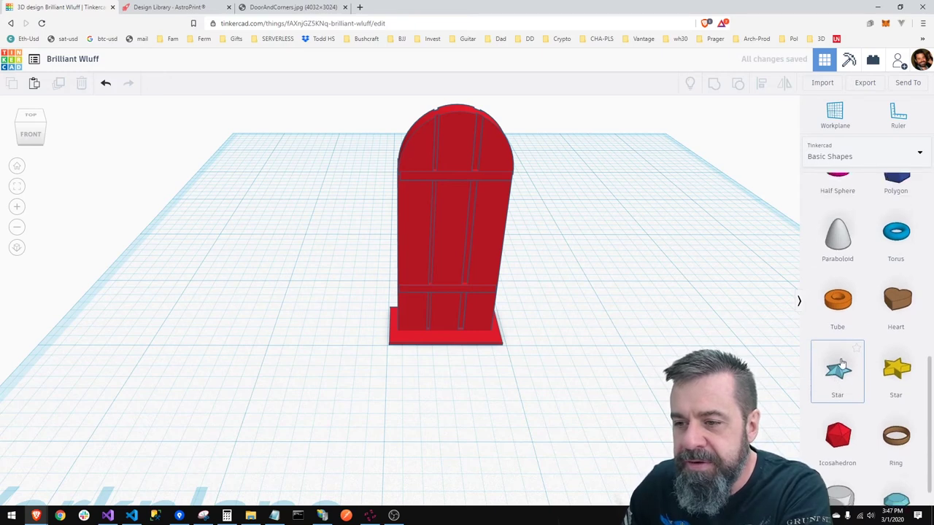
Drop a wedge beside the door, make it taller and rotate it to -45° and 73°
left_click_drag(846, 364, 627, 312)
left_click_drag(695, 296, 633, 295)
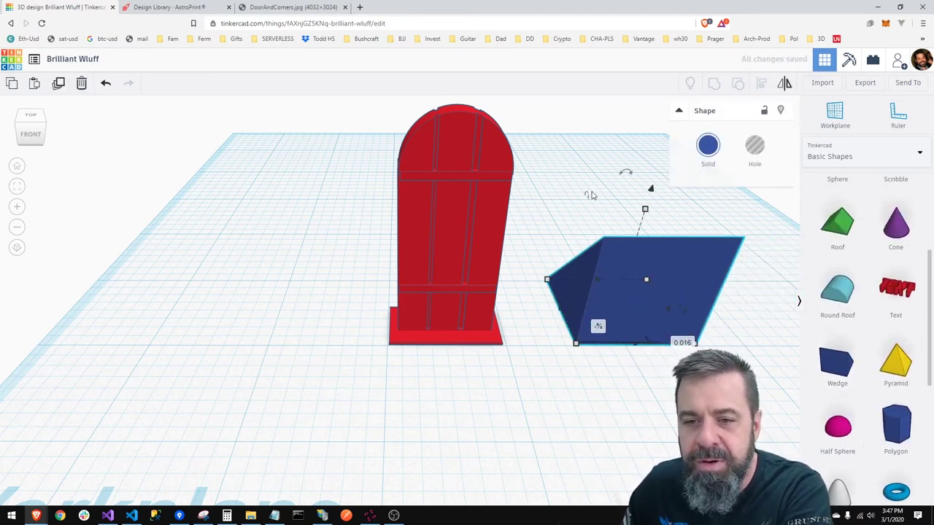
left_click_drag(586, 195, 696, 223)
right_click_drag(695, 243, 662, 330)
left_click_drag(647, 196, 644, 318)
right_click_drag(644, 318, 609, 323)
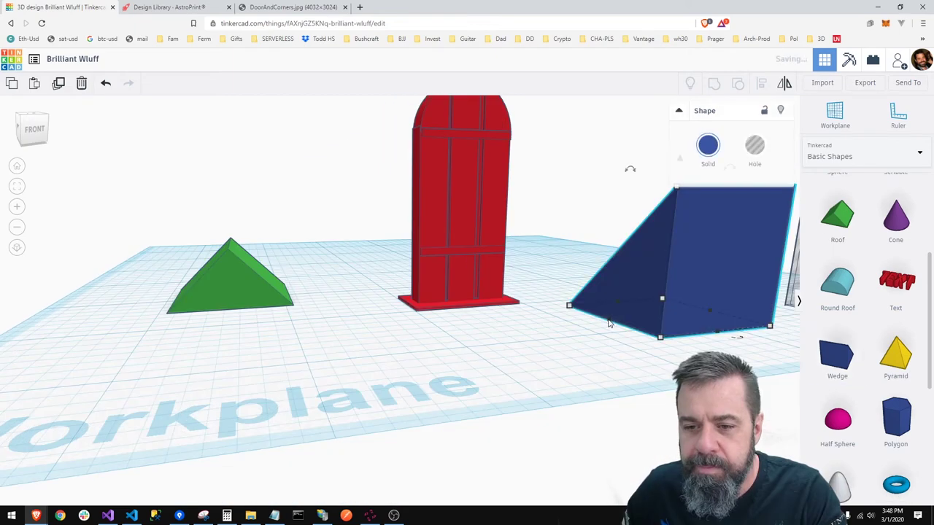
scroll(675, 250, "down", 2)
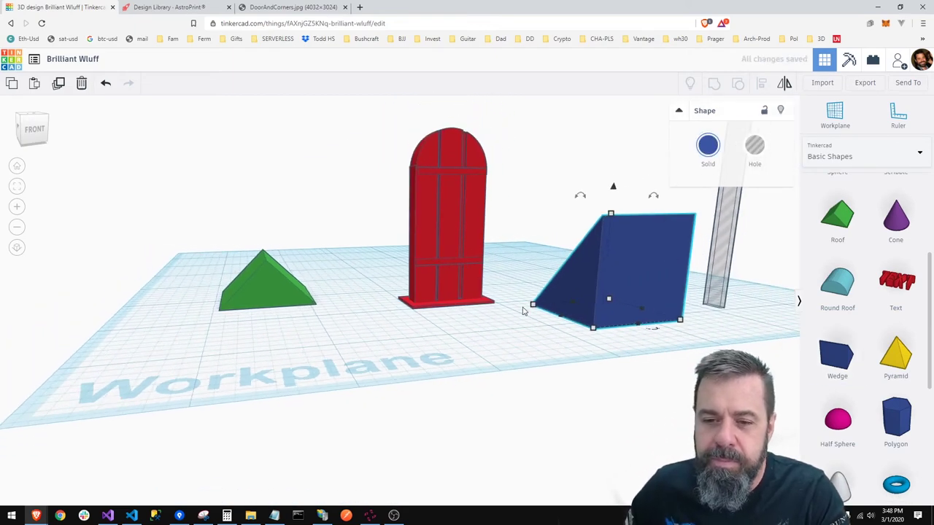
right_click_drag(676, 249, 567, 185)
left_click_drag(547, 192, 663, 243)
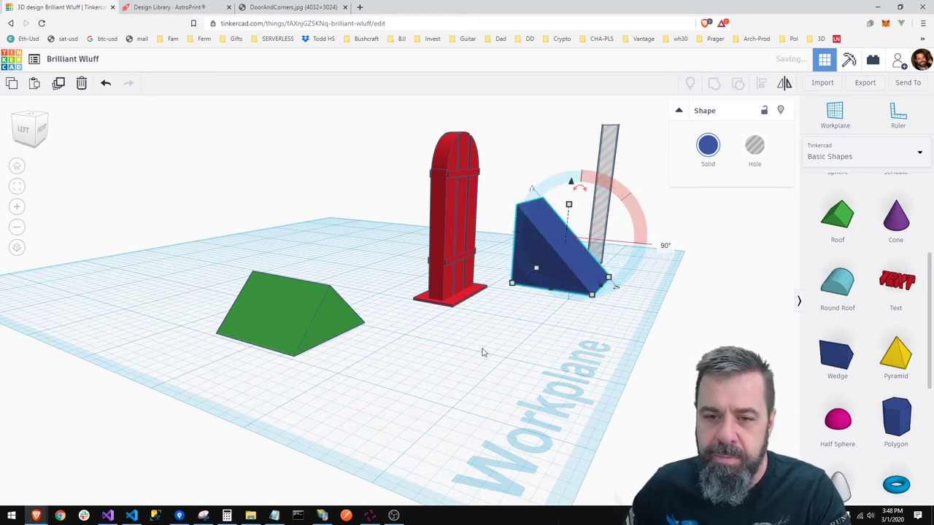
Flatten the blue wedge down to a height of about 0.203
left_click(515, 345)
right_click_drag(515, 345, 555, 335)
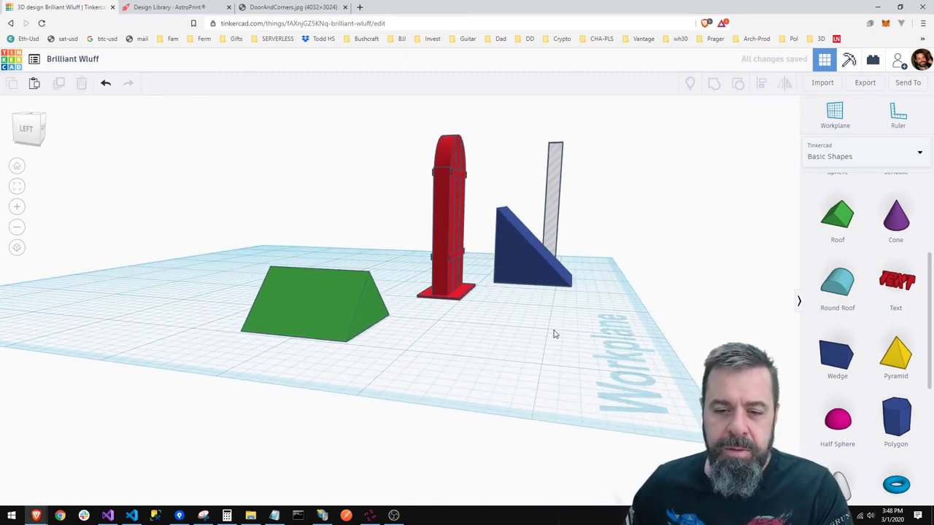
left_click(501, 262)
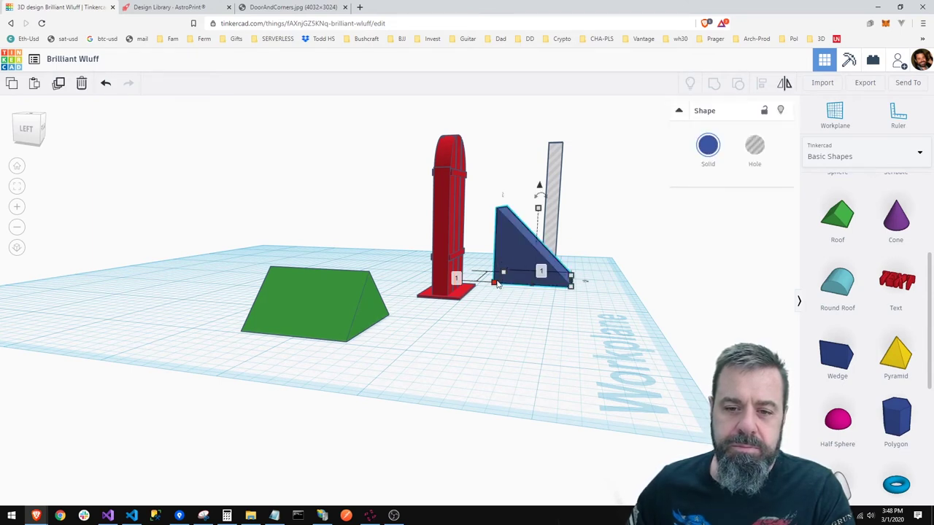
left_click_drag(538, 213, 524, 283)
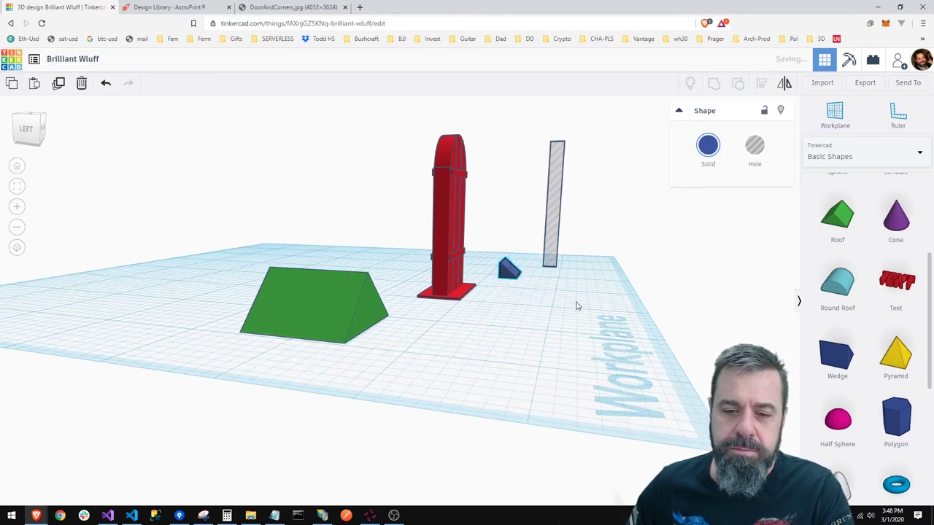
right_click_drag(578, 306, 523, 340)
mouse_move(626, 352)
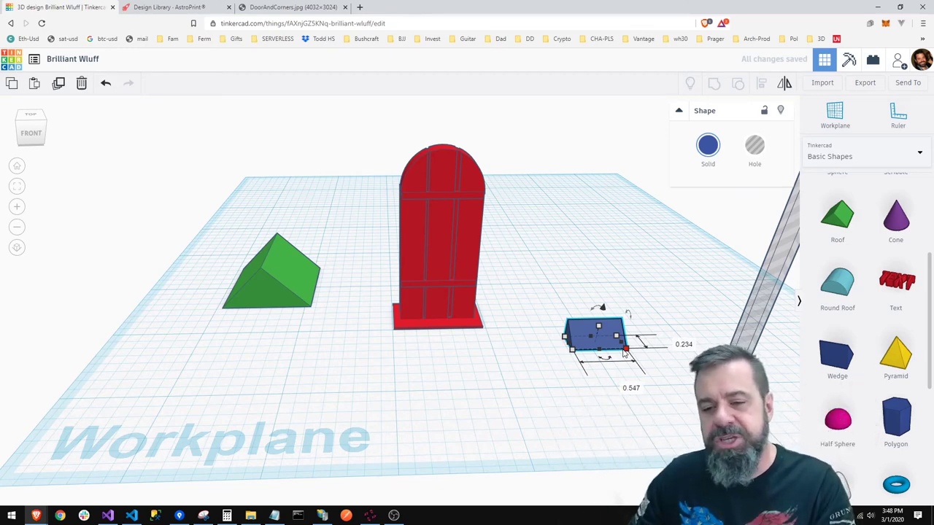
Shrink the blue wedge to a tiny size and set its length to .22
left_click_drag(625, 351, 564, 347)
left_click(562, 363)
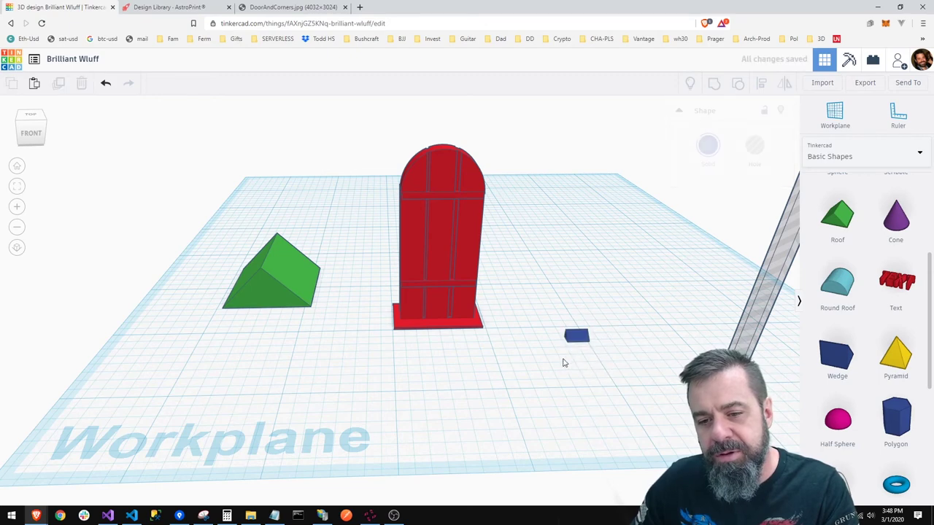
right_click_drag(562, 363, 583, 285)
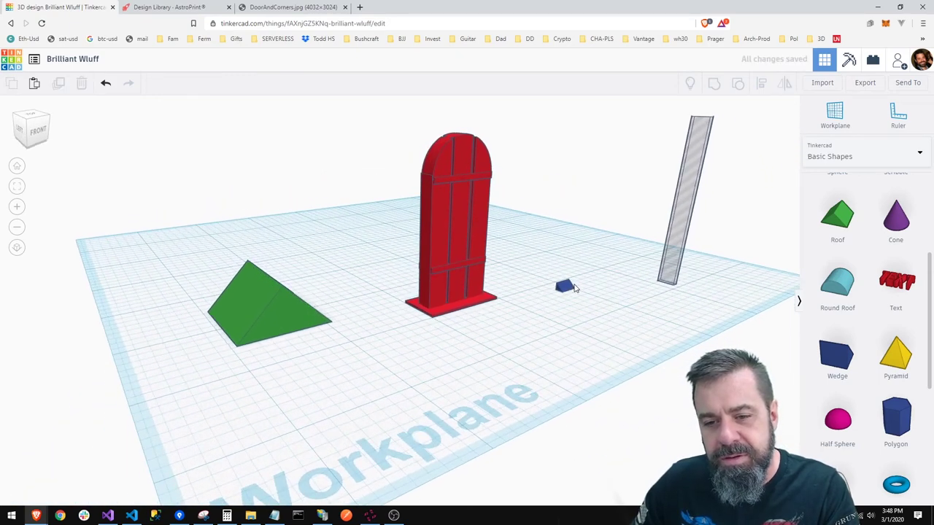
left_click(570, 287)
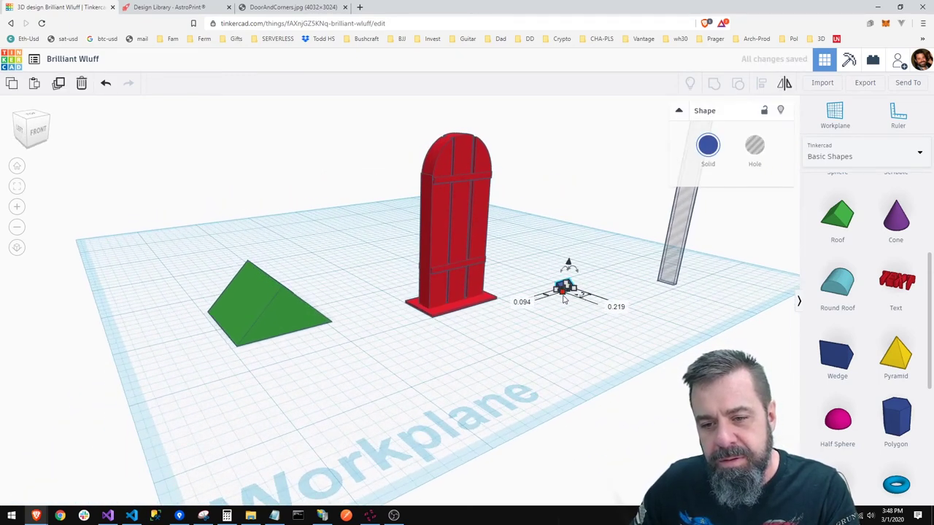
left_click(617, 307)
key("BackSpace")
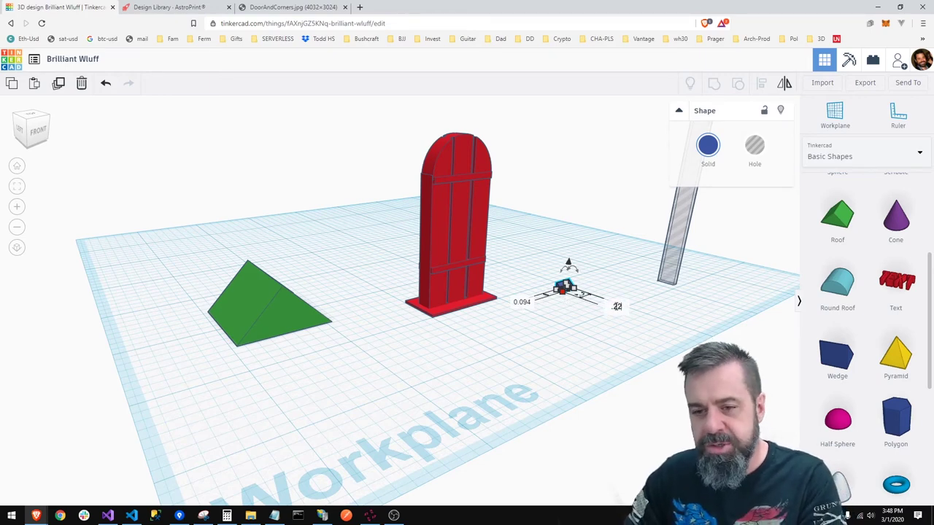
type(".22")
key("Return")
Move the small wedge onto the red door's face near its right edge, raised about 0.891
left_click(563, 334)
right_click_drag(563, 334, 586, 327)
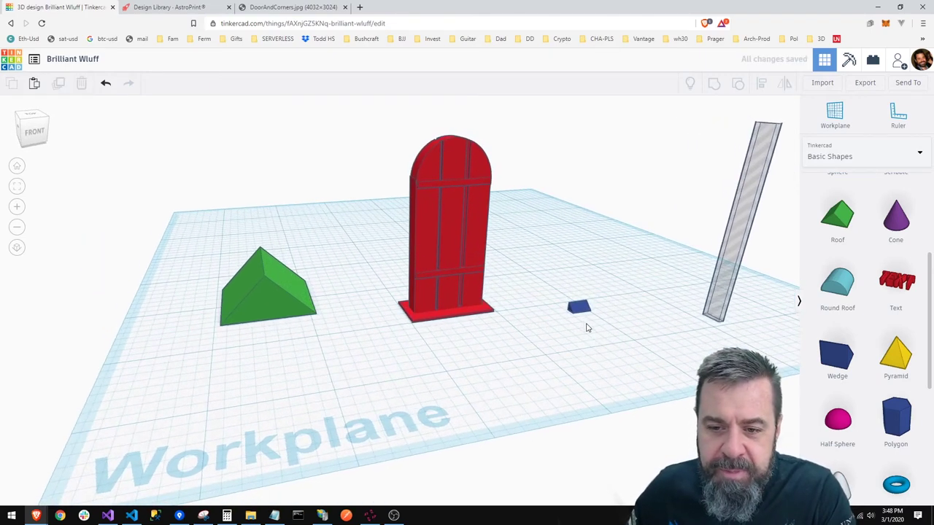
left_click_drag(584, 311, 502, 348)
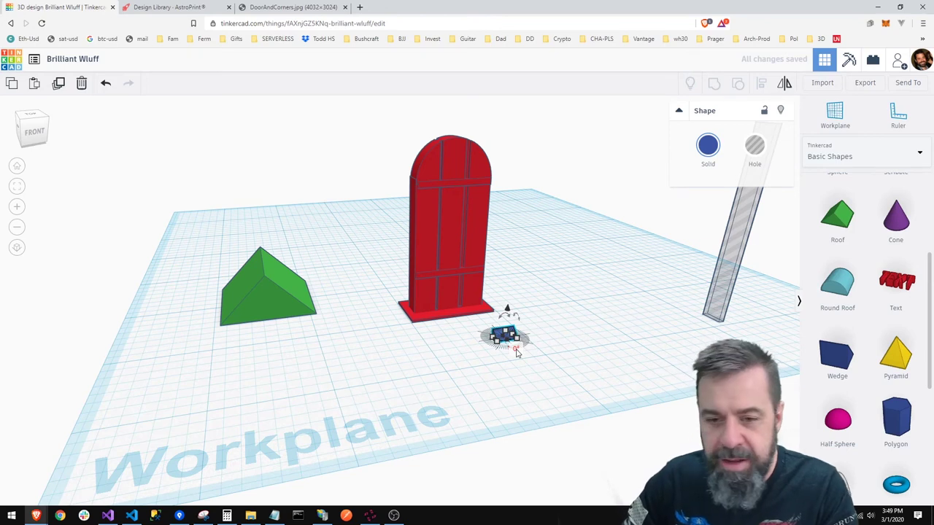
left_click(441, 357)
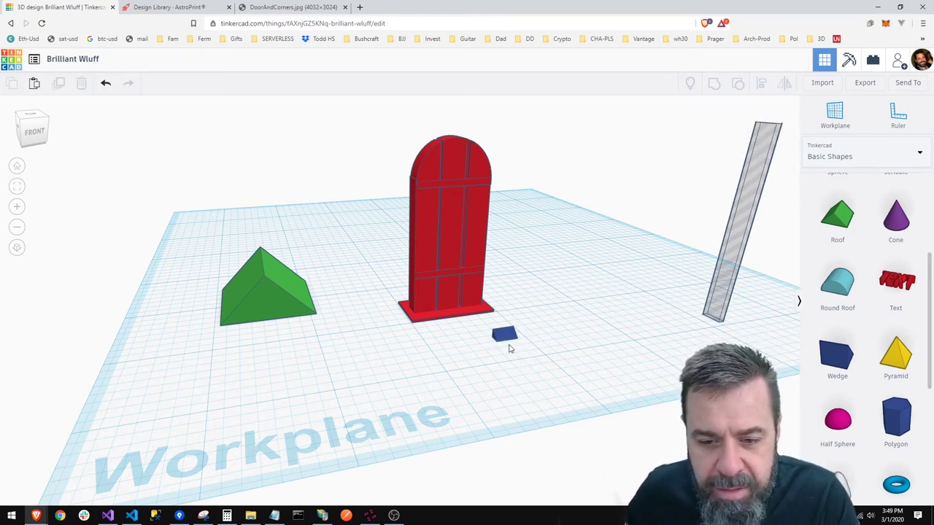
left_click(509, 348)
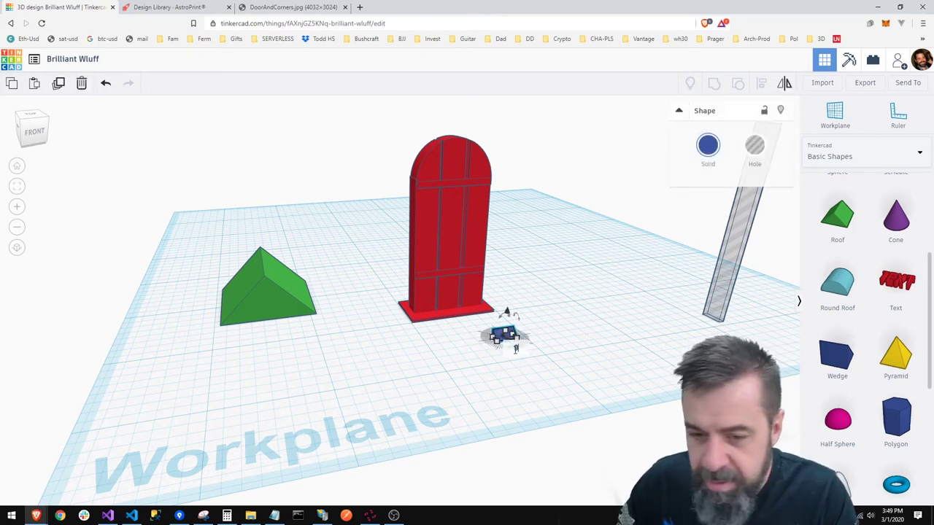
left_click(500, 355)
right_click_drag(501, 354, 441, 335)
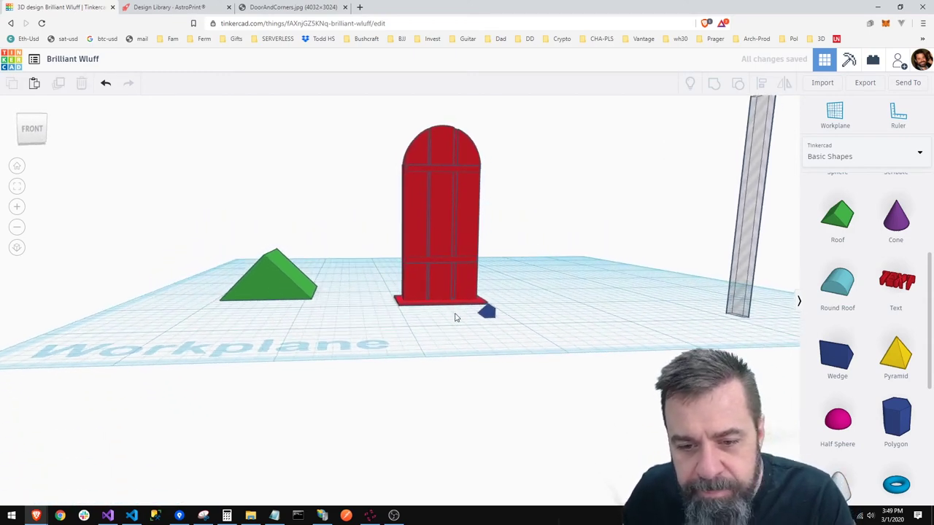
left_click(487, 312)
right_click_drag(486, 313, 386, 285)
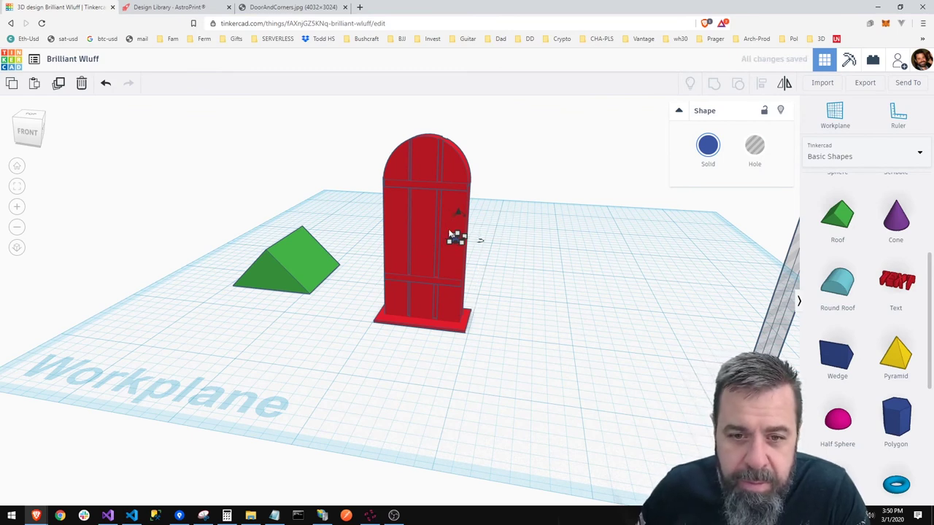
mouse_move(461, 216)
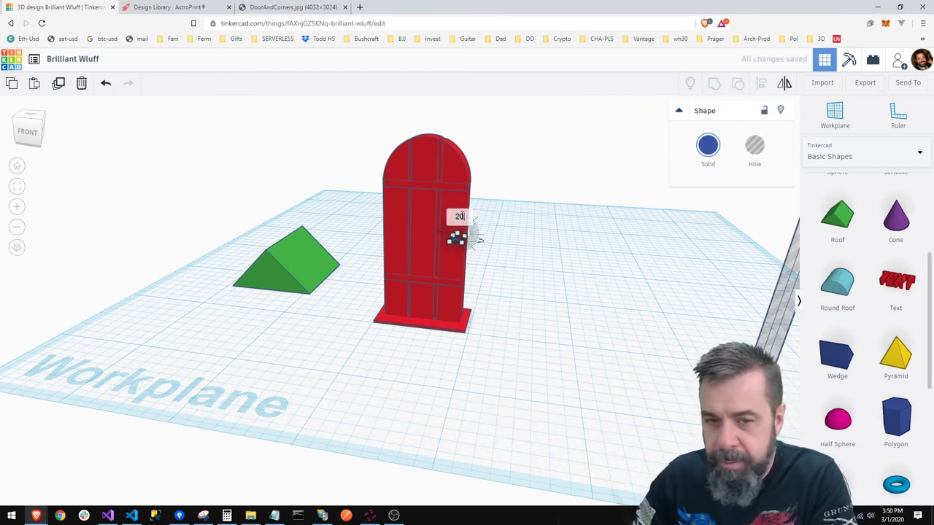
left_click(309, 359)
right_click_drag(309, 358, 394, 307)
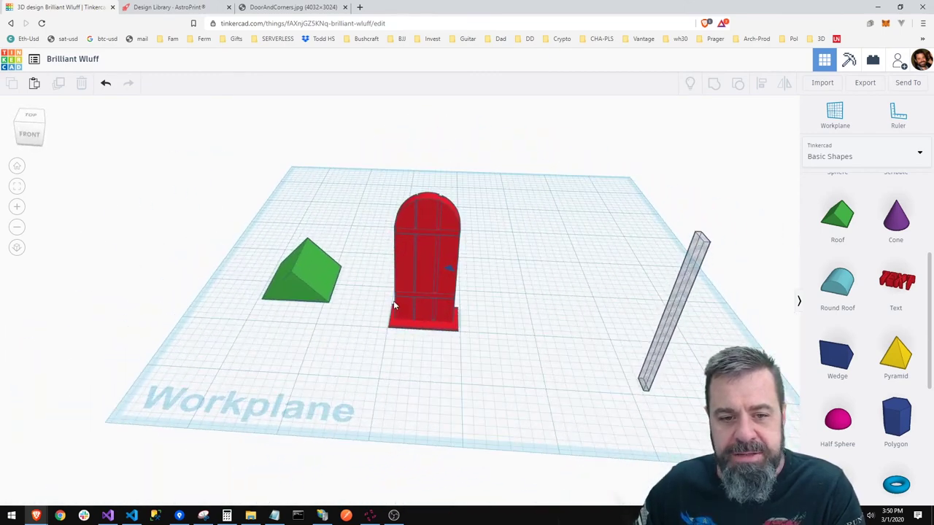
Delete the green roof and grey bar, then duplicate the door and move the copy back right
left_click(286, 271)
key("Delete")
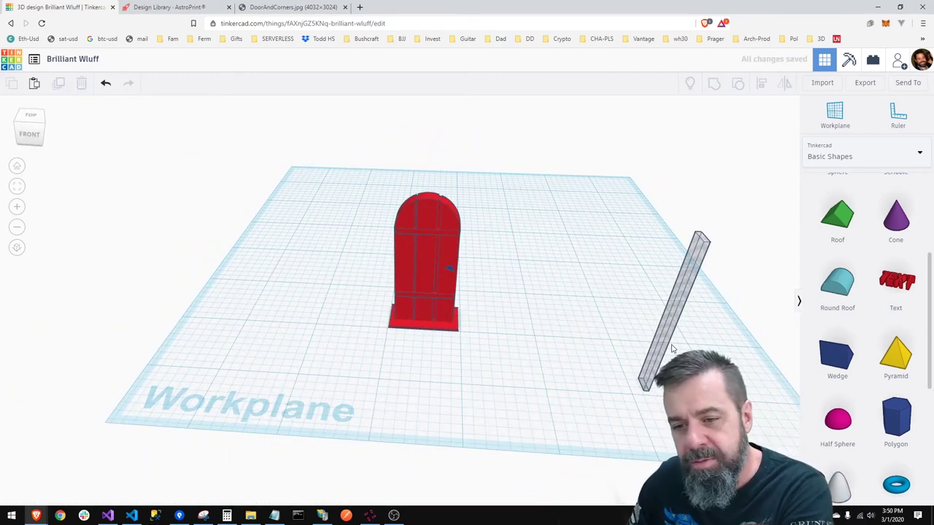
key("ctrl+a")
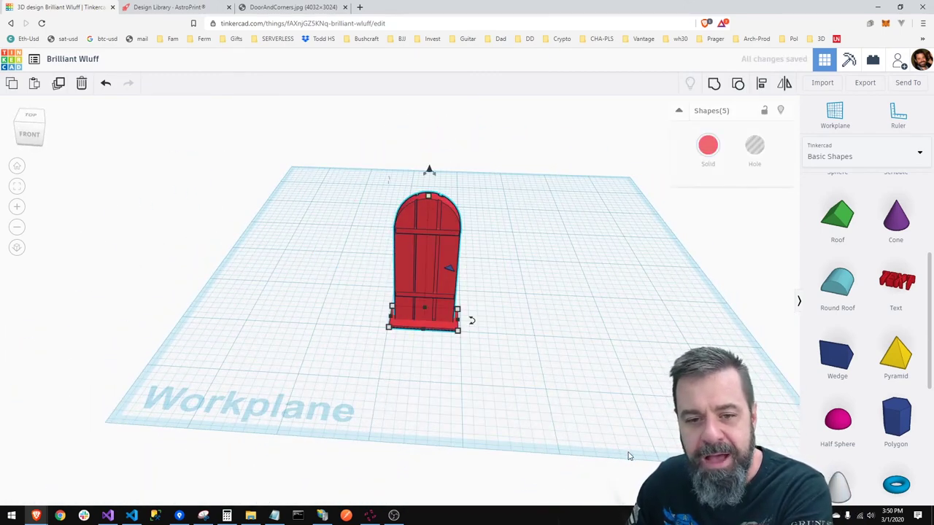
key("ctrl+c")
key("ctrl+v")
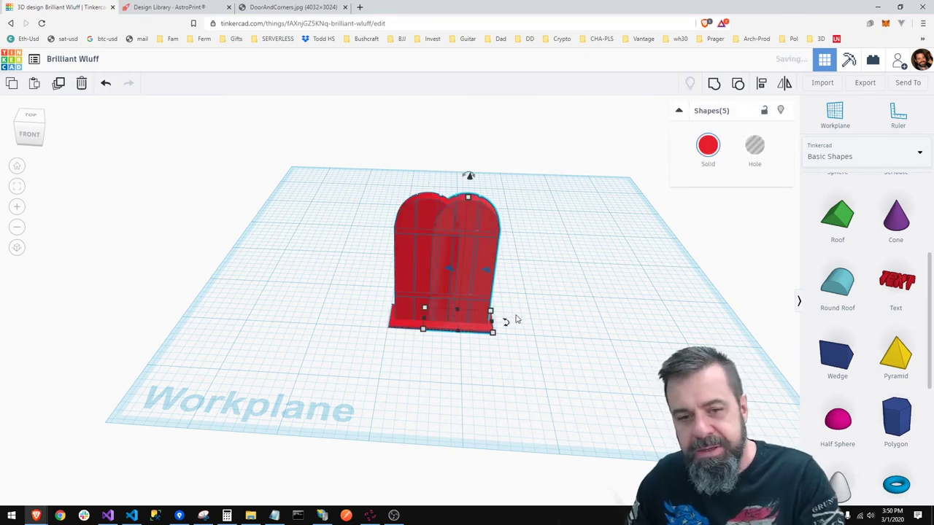
left_click_drag(478, 277, 609, 183)
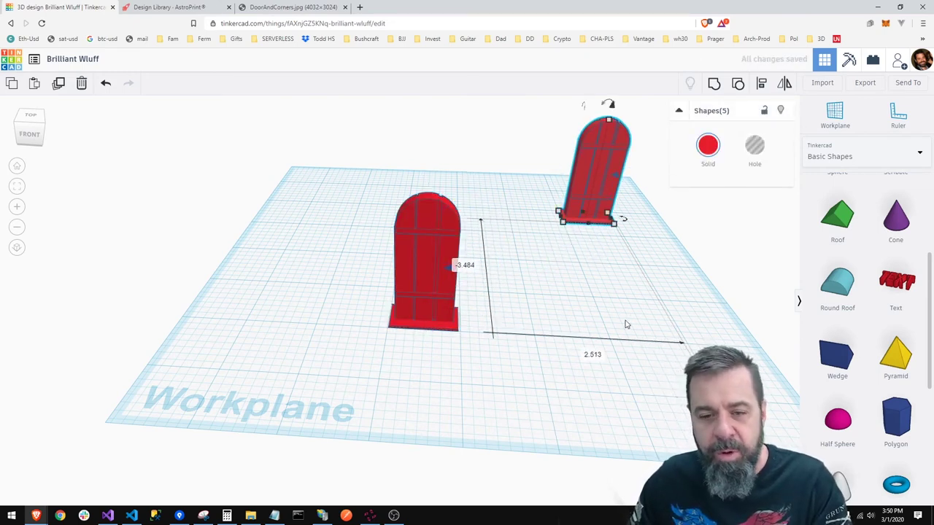
left_click(631, 395)
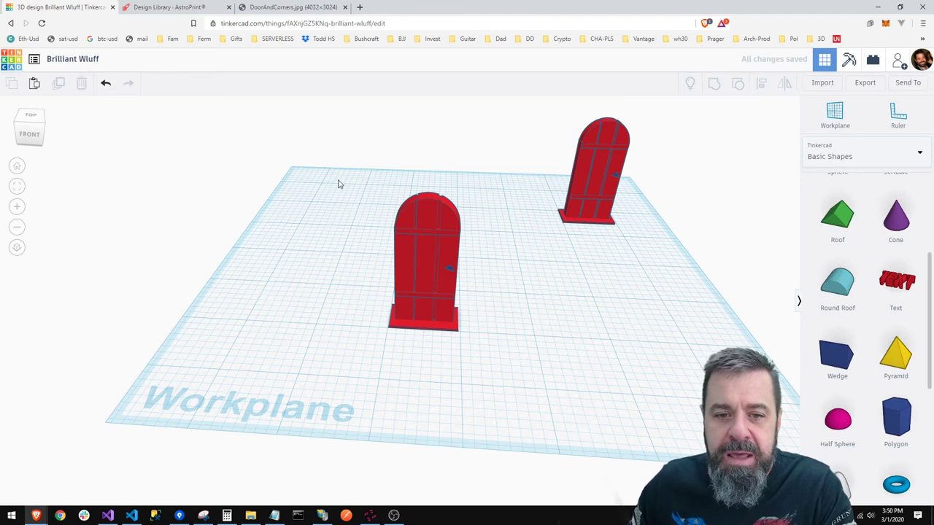
Group the front door's five parts into one shape and bring up its download options
left_click_drag(338, 184, 521, 395)
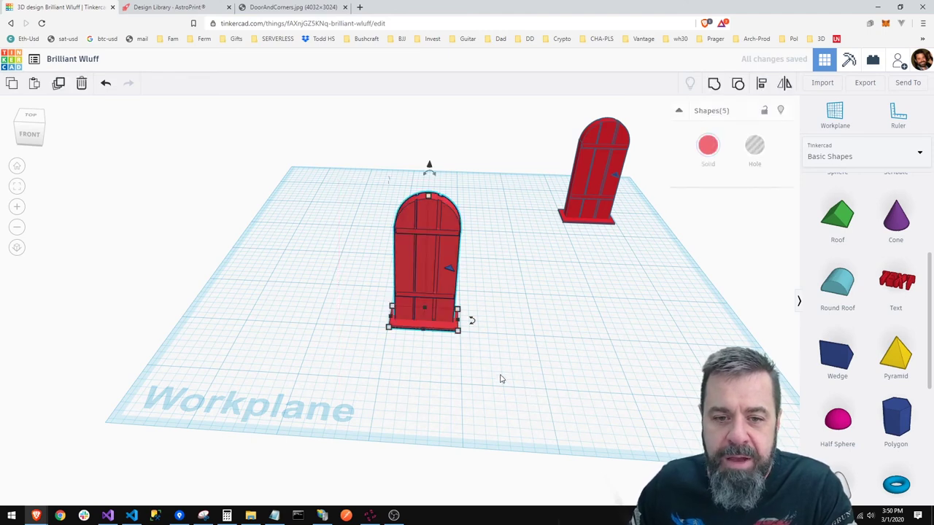
left_click(713, 84)
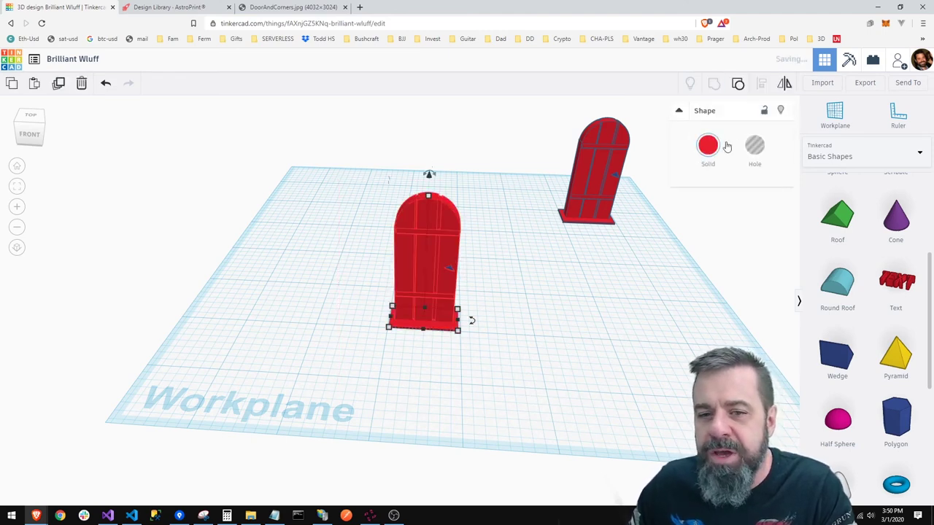
left_click(584, 352)
left_click_drag(333, 168, 627, 338)
left_click(284, 161)
left_click_drag(296, 154, 475, 370)
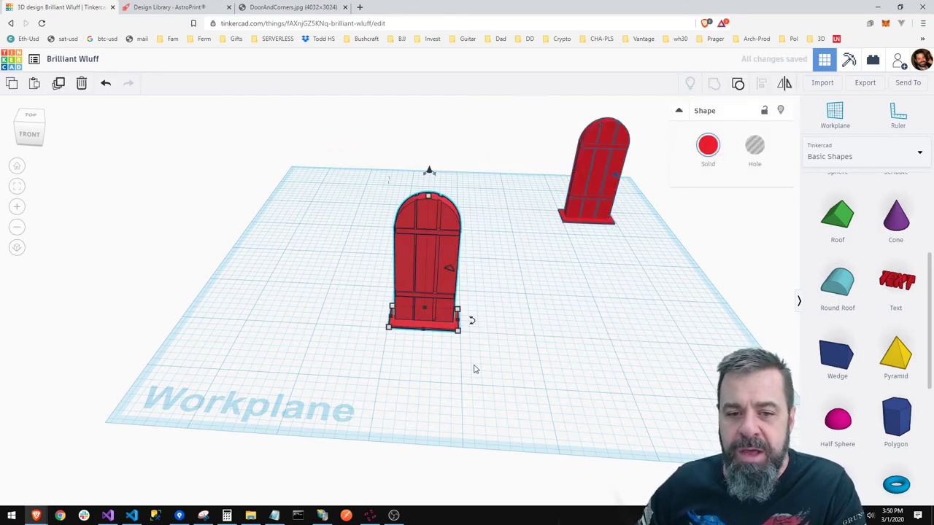
left_click(866, 83)
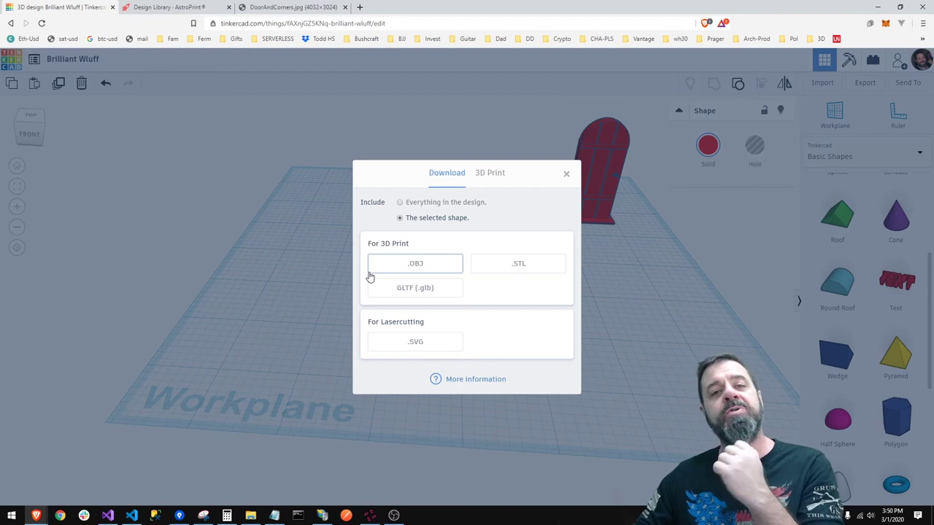
Switch to the AstroPrint Design Library browser tab
left_click(145, 6)
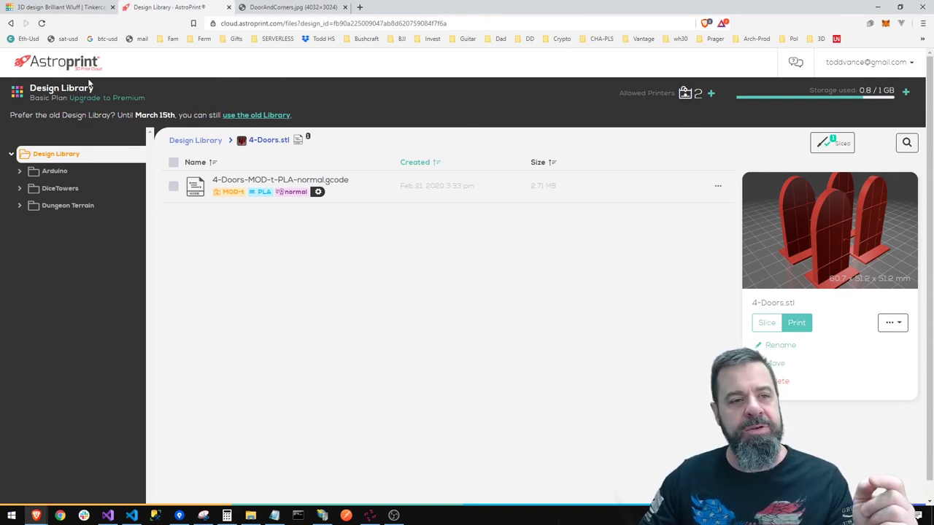
Open 8-1inch-dungeonCorners.stl in the Design Library and select its 8-1inch-dungeonCorners-MOD-t-PLA-normal.gcode file
left_click(64, 158)
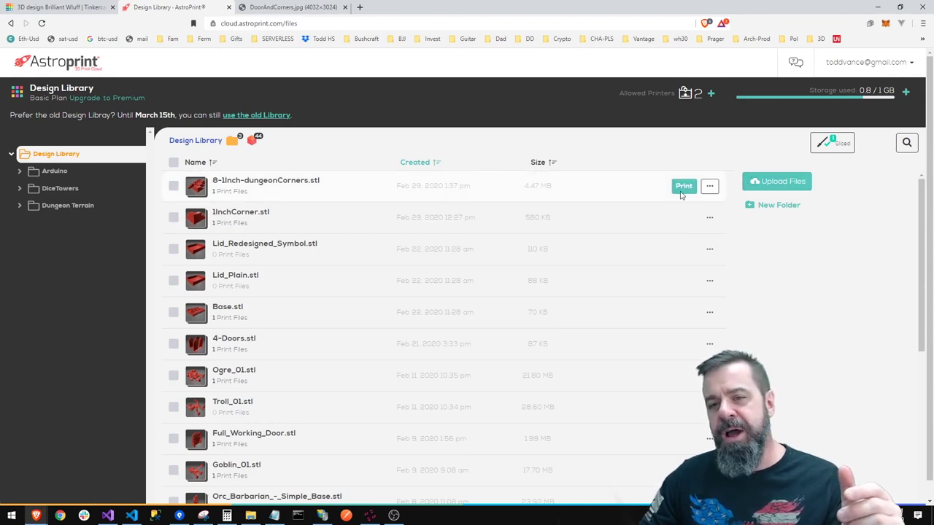
left_click(712, 188)
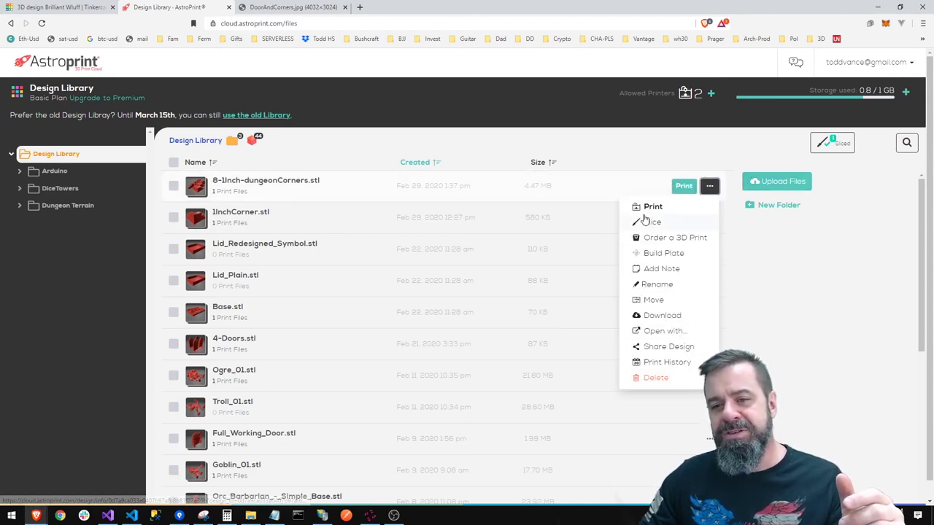
left_click(313, 182)
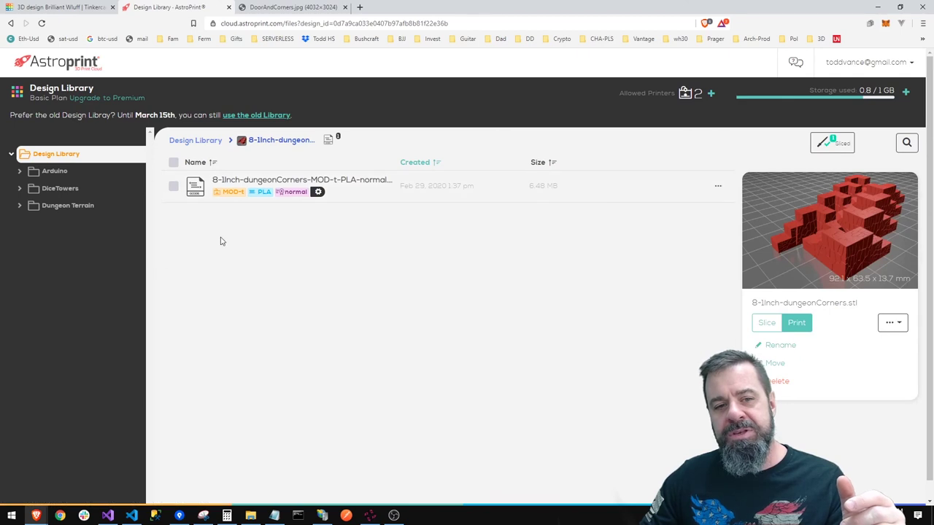
left_click(403, 186)
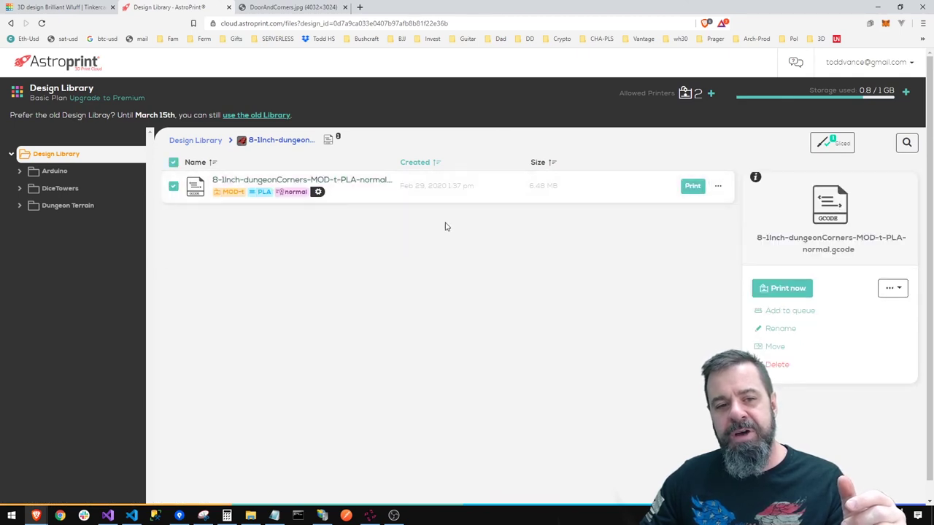